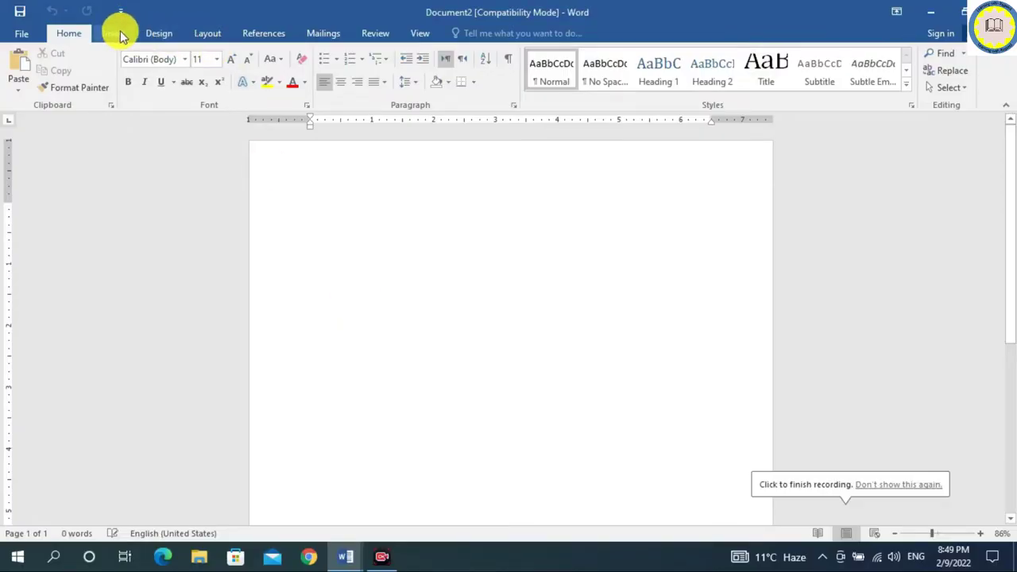
Step: Draw a horizontal line near the top left of the page and give it a solid black style
{"action": "left_click", "coordinate": [109, 36]}
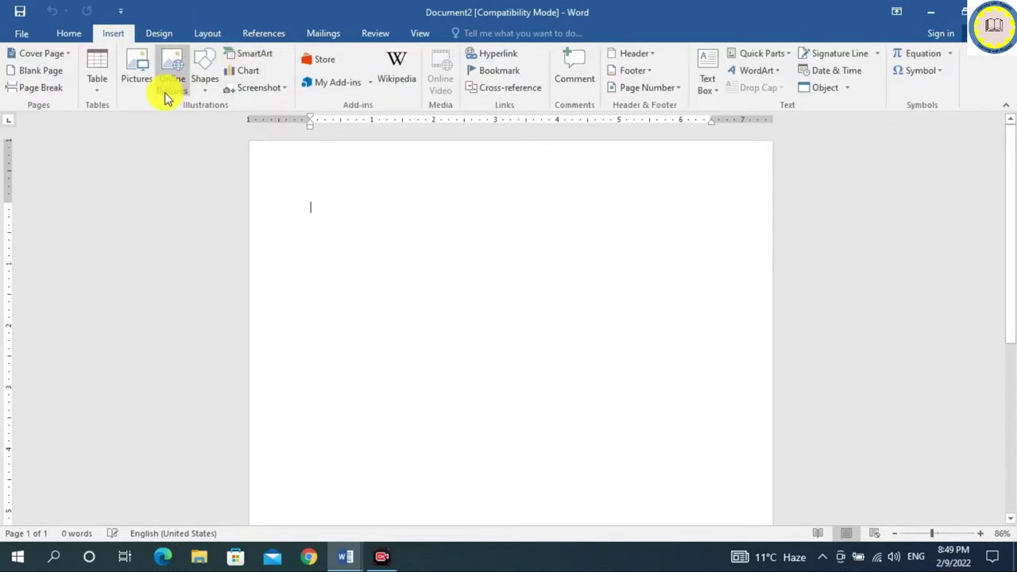
{"action": "left_click", "coordinate": [204, 80]}
{"action": "left_click", "coordinate": [211, 127]}
{"action": "left_click_drag", "start_coordinate": [327, 211], "coordinate": [434, 211]}
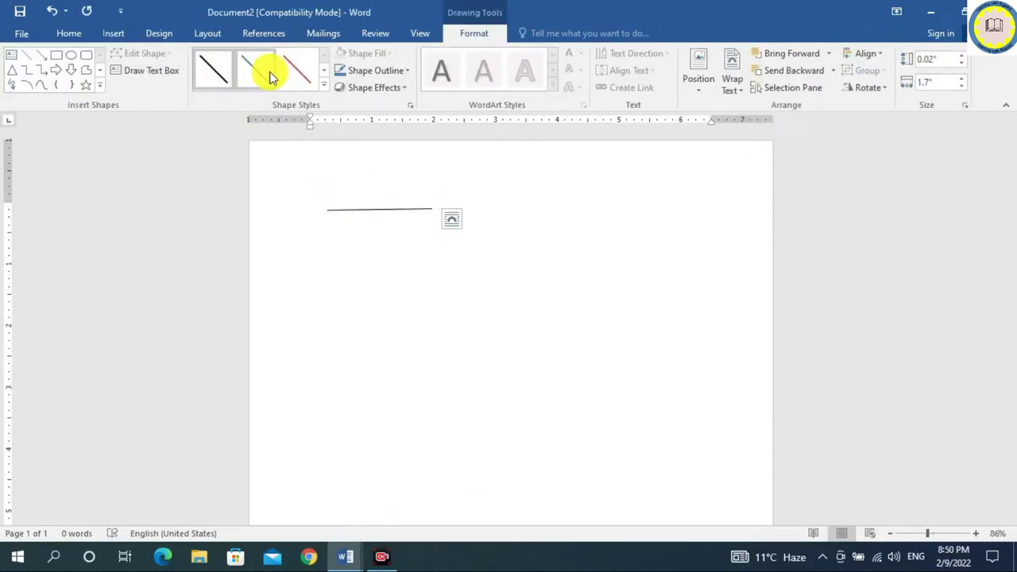
{"action": "left_click", "coordinate": [323, 89]}
{"action": "left_click", "coordinate": [237, 156]}
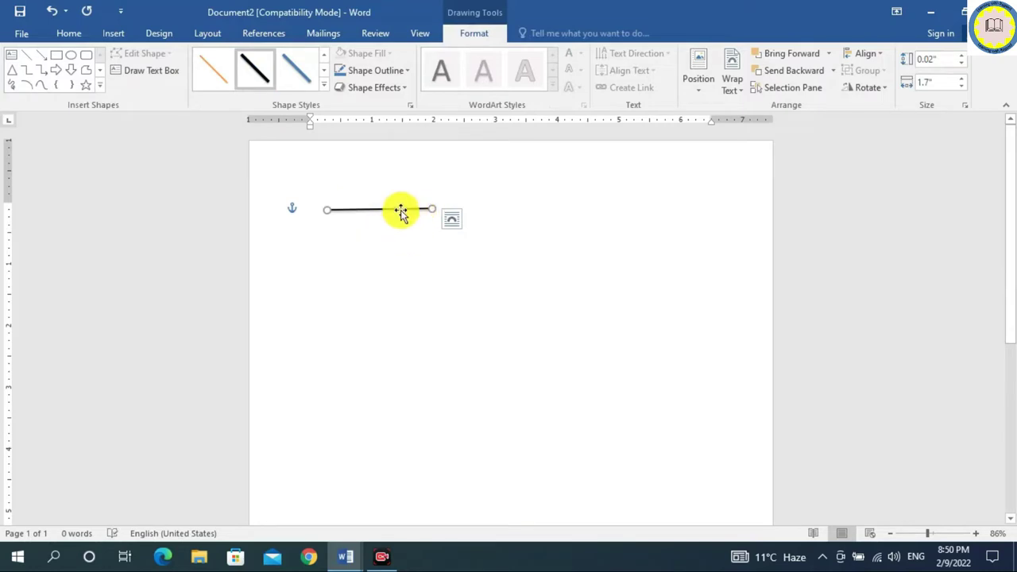
Step: Draw a short 0.18" vertical line just right of the black wire
{"action": "left_click", "coordinate": [27, 54]}
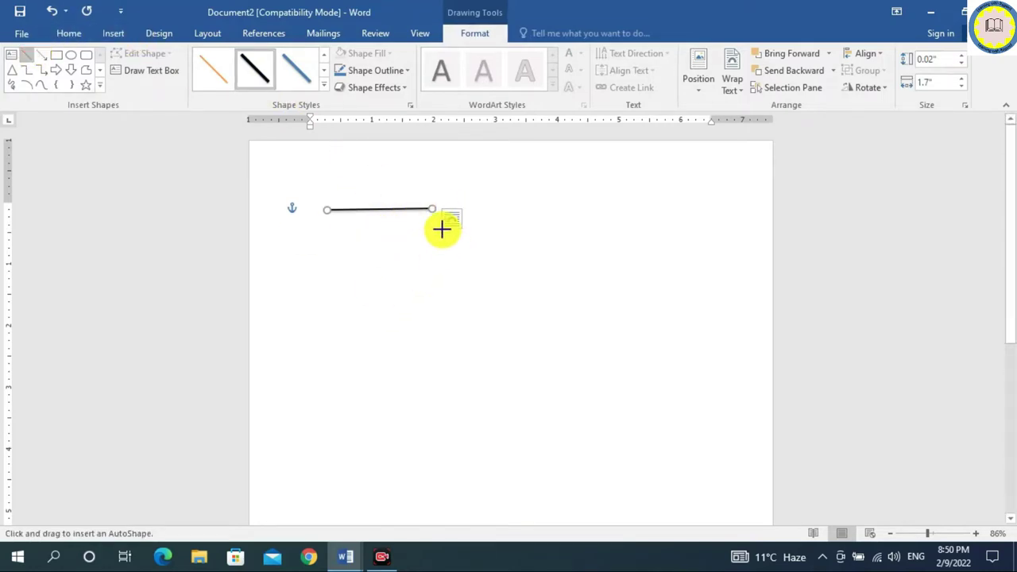
{"action": "left_click_drag", "start_coordinate": [473, 210], "coordinate": [488, 230]}
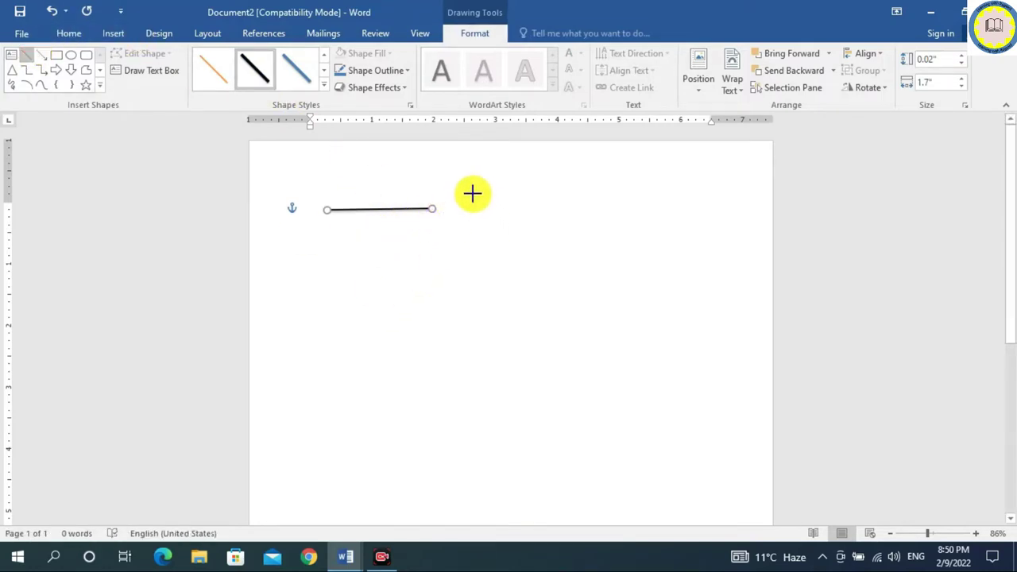
{"action": "left_click_drag", "start_coordinate": [473, 198], "coordinate": [473, 209]}
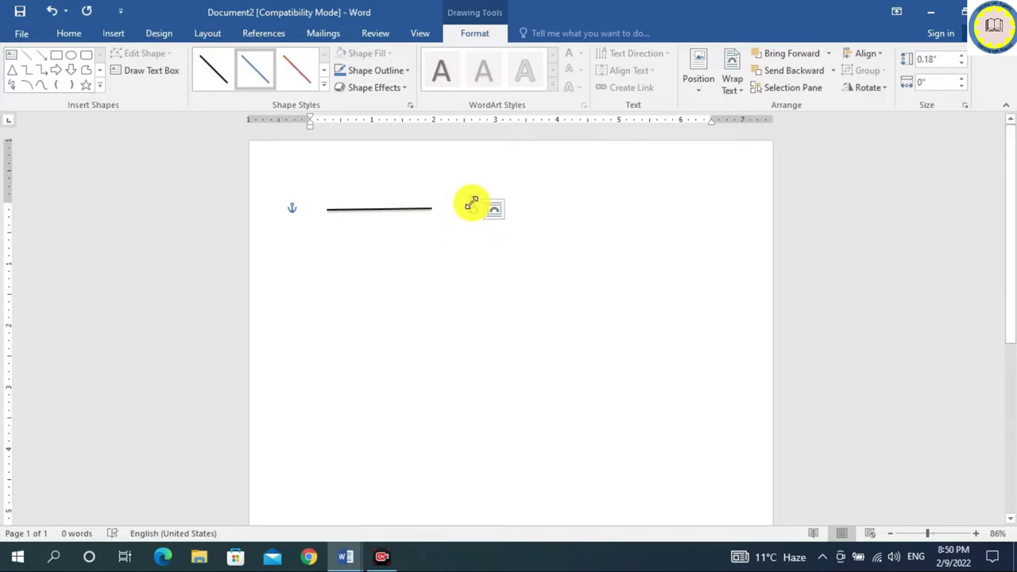
Step: Make the short line a red vertical stroke and shorten it to 0.24 inch
{"action": "left_click_drag", "start_coordinate": [471, 200], "coordinate": [472, 183]}
{"action": "left_click", "coordinate": [323, 87]}
{"action": "left_click", "coordinate": [350, 159]}
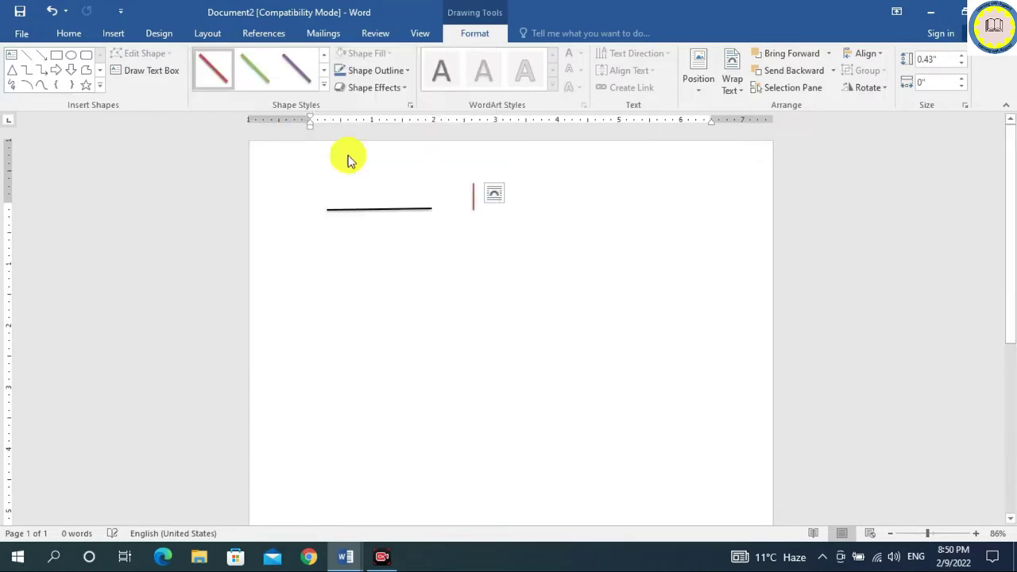
{"action": "left_click", "coordinate": [474, 199]}
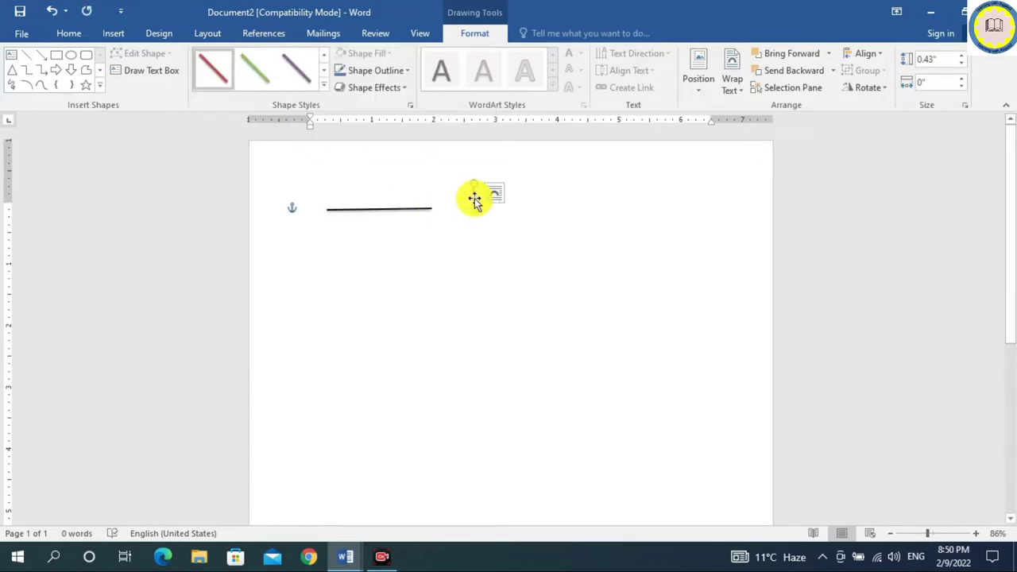
{"action": "left_click", "coordinate": [427, 195]}
{"action": "left_click", "coordinate": [429, 182]}
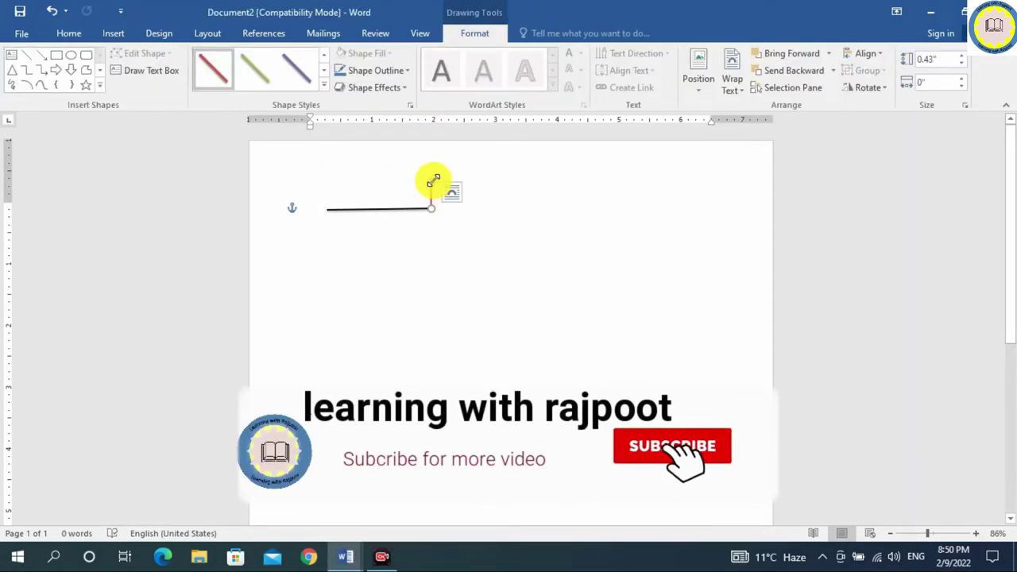
{"action": "left_click_drag", "start_coordinate": [434, 181], "coordinate": [430, 193]}
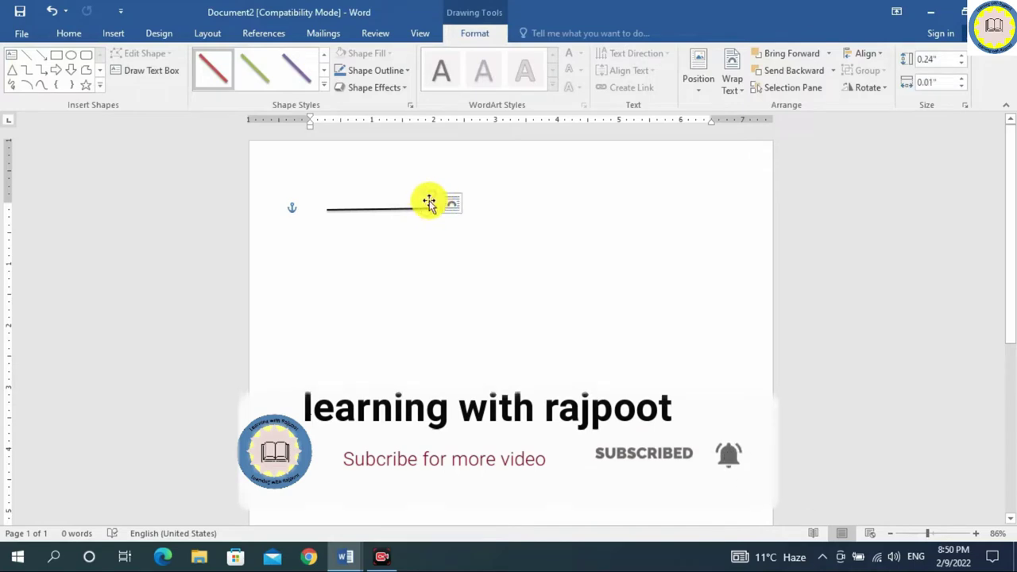
Step: Draw another slanted stroke at the line's end and move it to continue the zigzag
{"action": "left_click", "coordinate": [26, 55]}
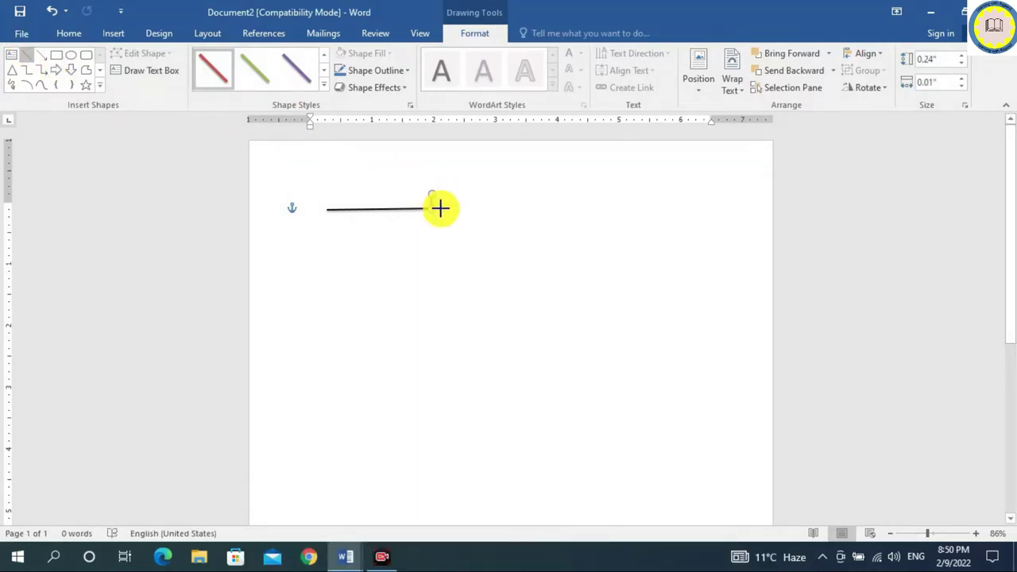
{"action": "left_click_drag", "start_coordinate": [442, 209], "coordinate": [439, 209]}
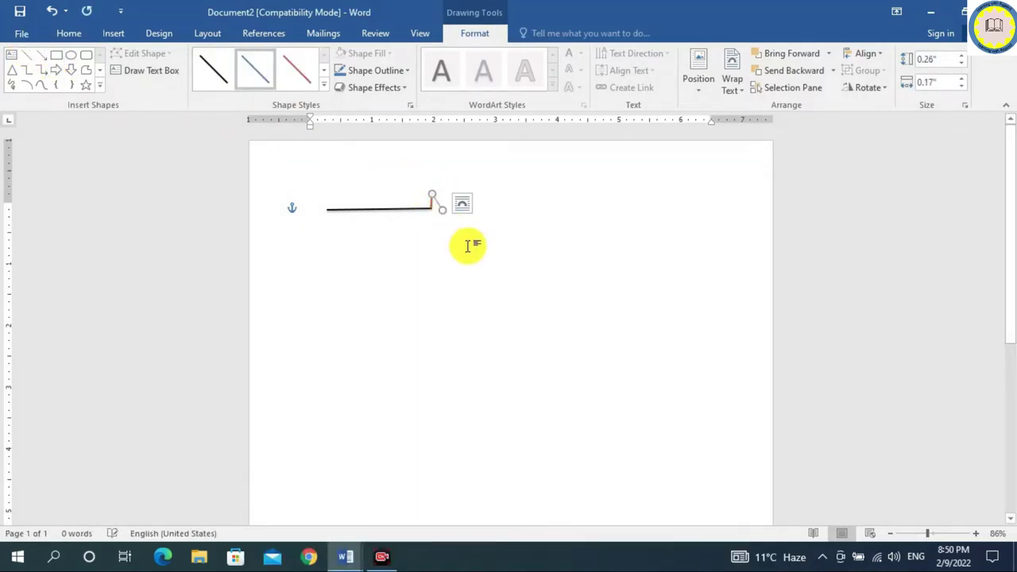
{"action": "left_click", "coordinate": [323, 88]}
{"action": "left_click", "coordinate": [444, 205]}
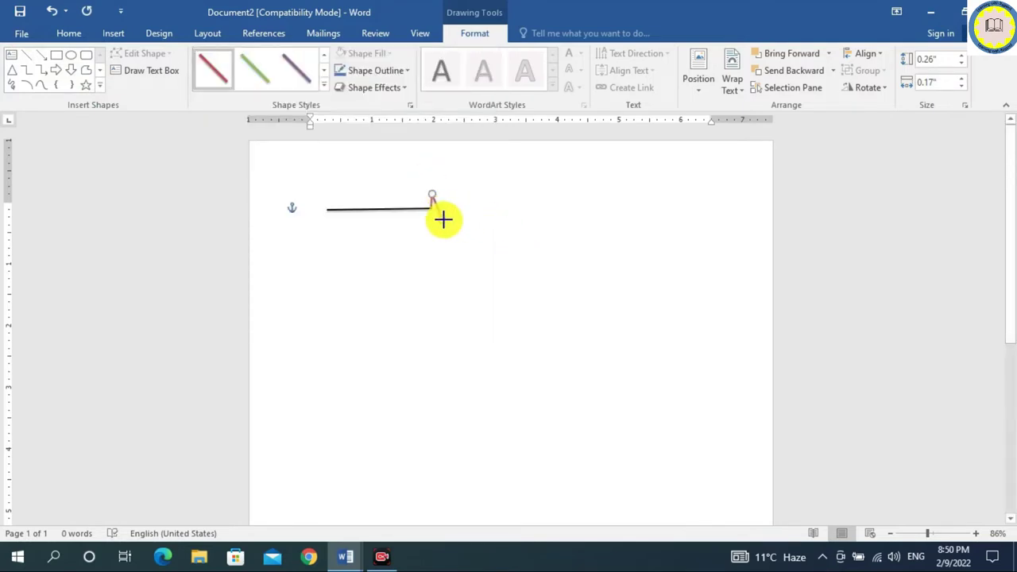
{"action": "mouse_move", "coordinate": [444, 220]}
{"action": "left_mouse_down"}
{"action": "mouse_move", "coordinate": [443, 209]}
{"action": "mouse_move", "coordinate": [463, 208]}
{"action": "mouse_move", "coordinate": [448, 194]}
{"action": "left_mouse_up"}
{"action": "left_click", "coordinate": [493, 230]}
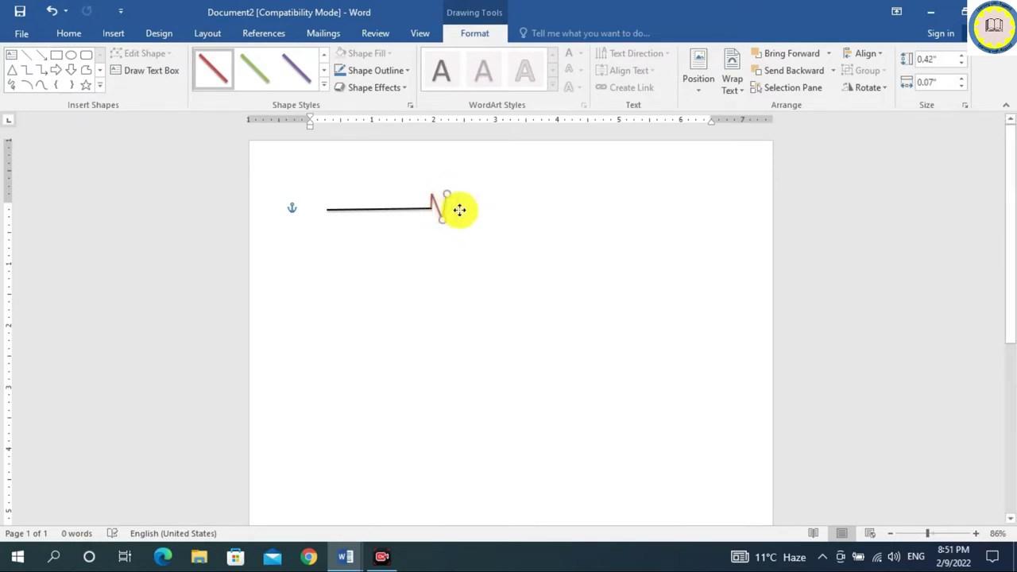
{"action": "mouse_move", "coordinate": [443, 206]}
{"action": "left_mouse_down"}
{"action": "mouse_move", "coordinate": [461, 212]}
{"action": "mouse_move", "coordinate": [447, 195]}
{"action": "left_mouse_up"}
{"action": "left_click", "coordinate": [481, 256]}
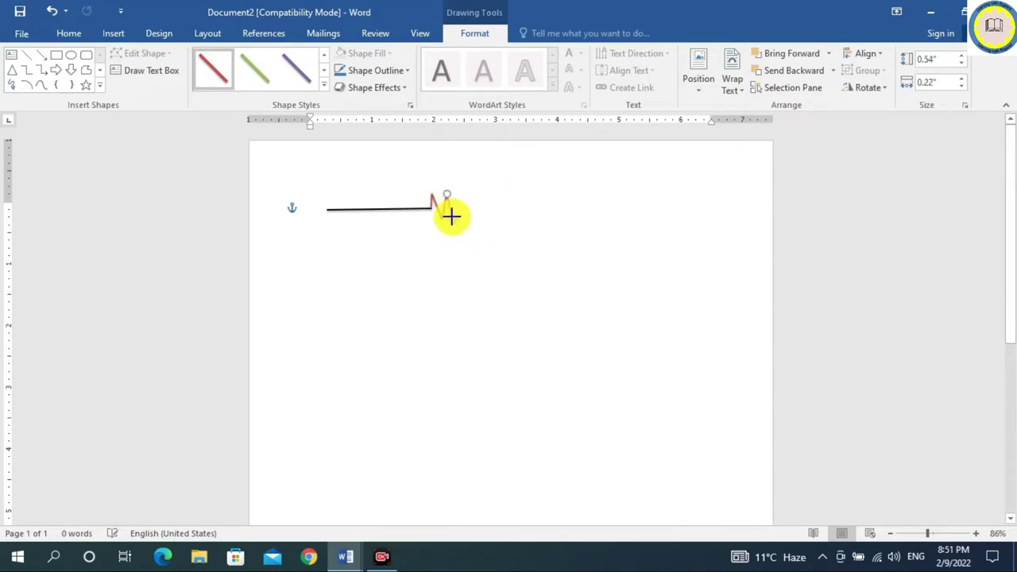
Step: Reposition the zigzag stroke so its top end extends to the right
{"action": "right_click", "coordinate": [446, 204]}
{"action": "left_click", "coordinate": [617, 210]}
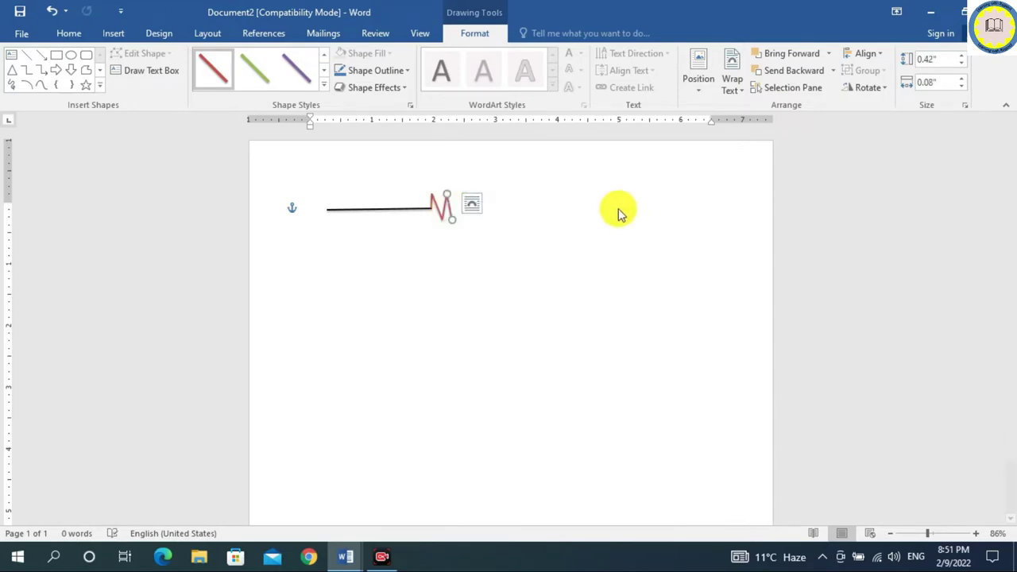
{"action": "right_click", "coordinate": [467, 207]}
{"action": "left_click", "coordinate": [495, 212]}
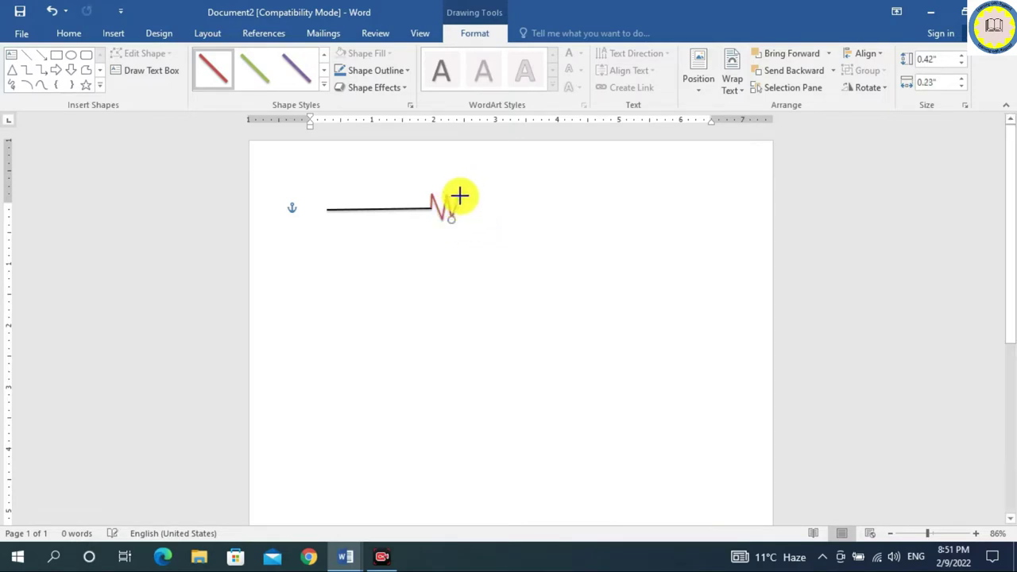
{"action": "left_click", "coordinate": [458, 196]}
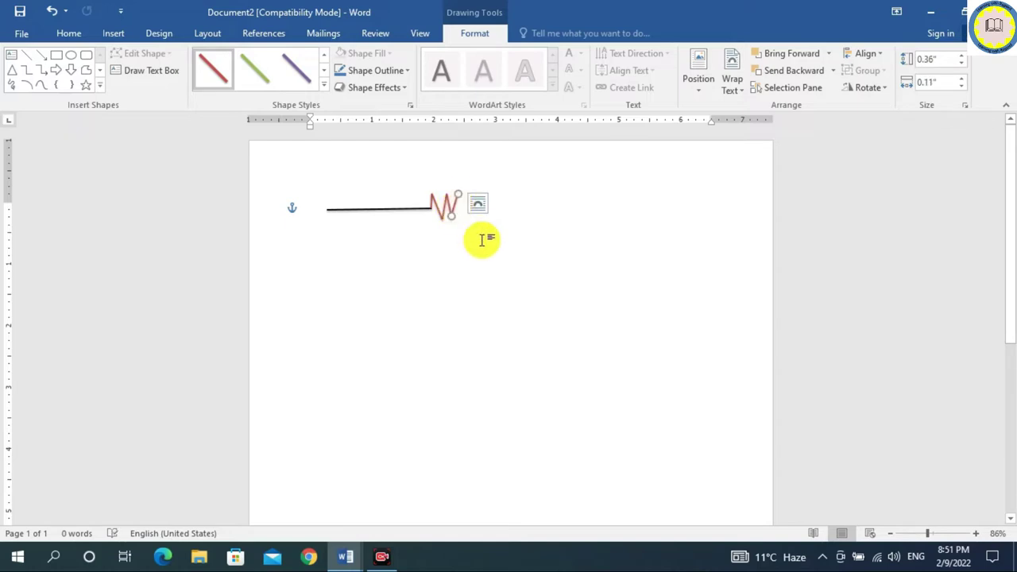
{"action": "left_click", "coordinate": [453, 215]}
{"action": "left_click", "coordinate": [450, 211]}
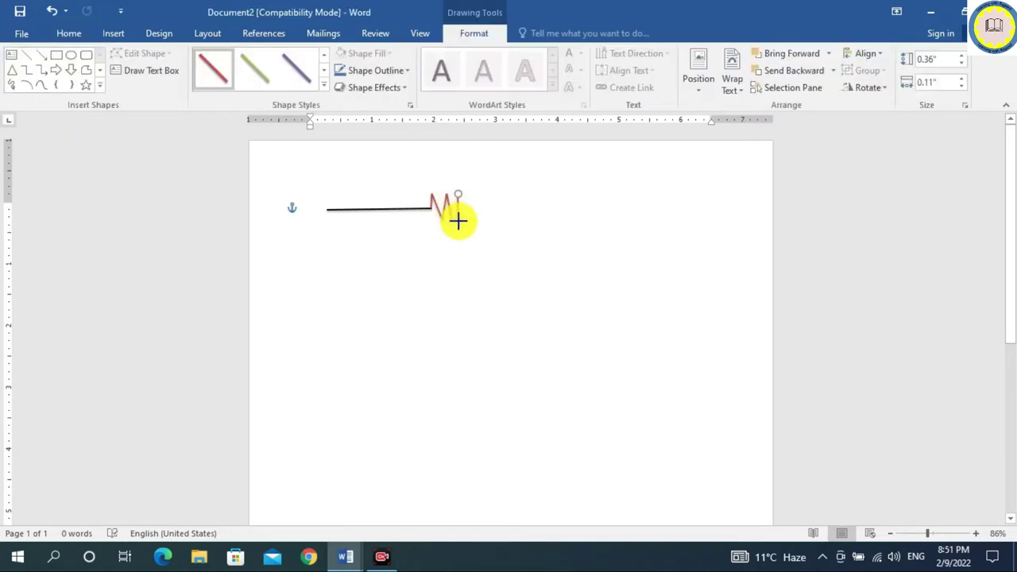
Step: Reselect the zigzag and nudge its stroke slightly to the right
{"action": "left_click", "coordinate": [481, 221]}
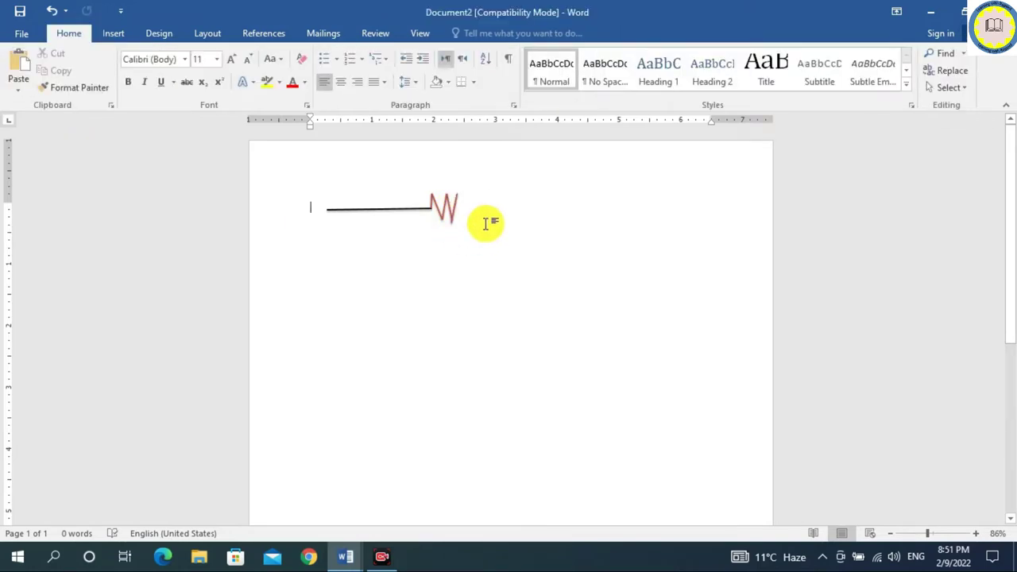
{"action": "left_click", "coordinate": [455, 194]}
{"action": "left_click", "coordinate": [477, 222]}
{"action": "left_click", "coordinate": [453, 204]}
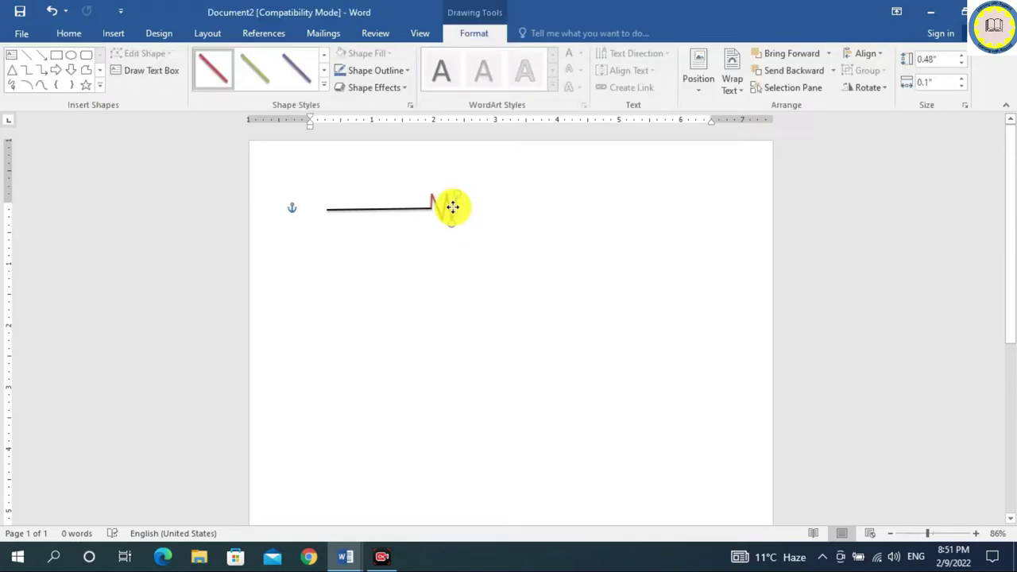
{"action": "left_click", "coordinate": [490, 250]}
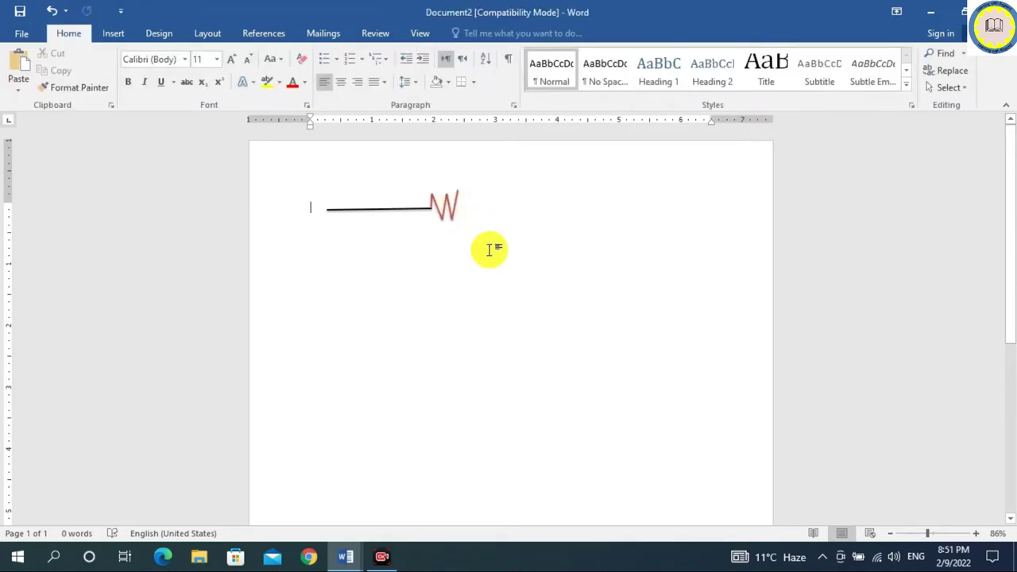
{"action": "left_click", "coordinate": [458, 198]}
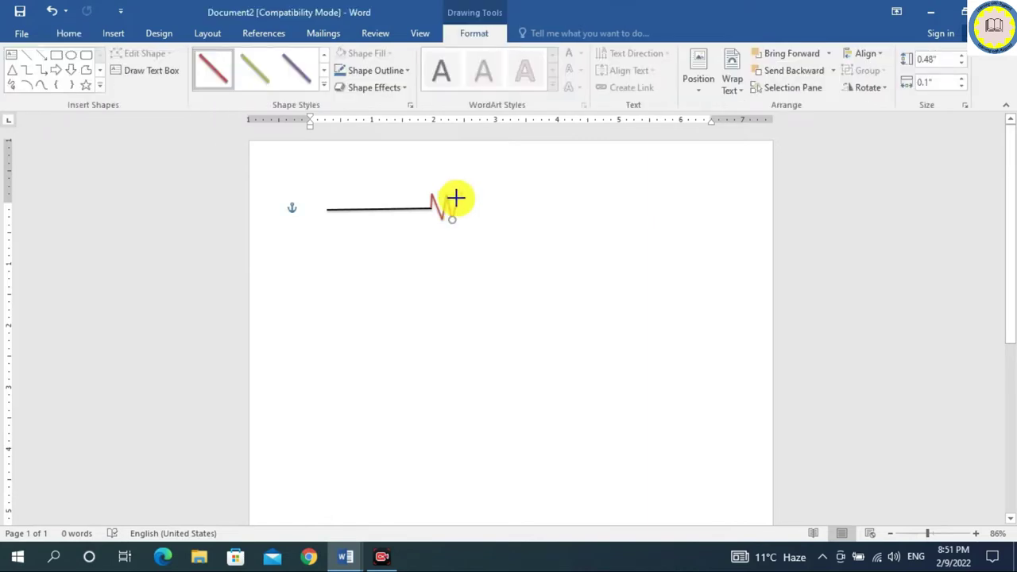
{"action": "left_click", "coordinate": [476, 224]}
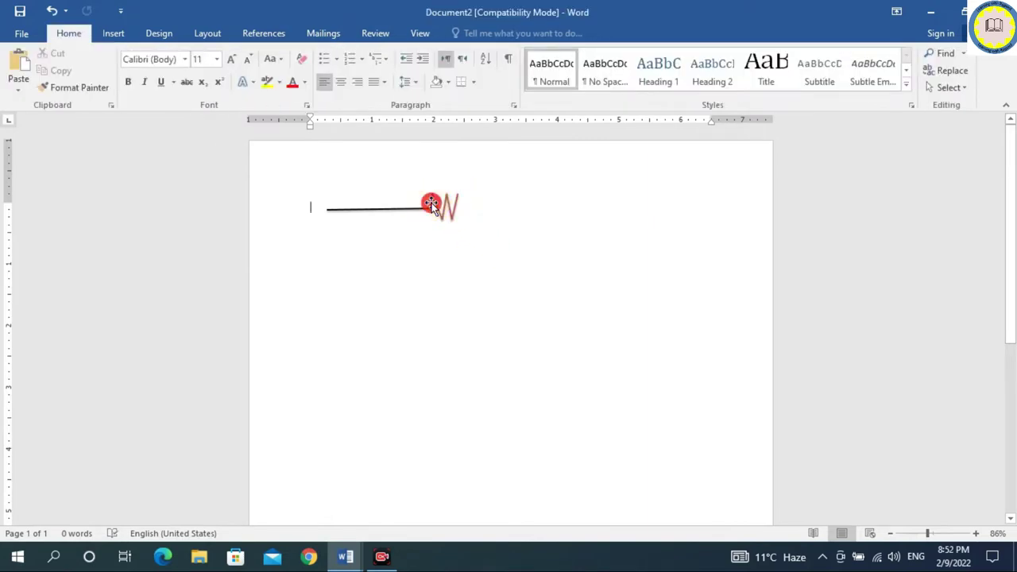
{"action": "left_click", "coordinate": [430, 203]}
{"action": "left_click", "coordinate": [462, 206]}
{"action": "left_click", "coordinate": [454, 203]}
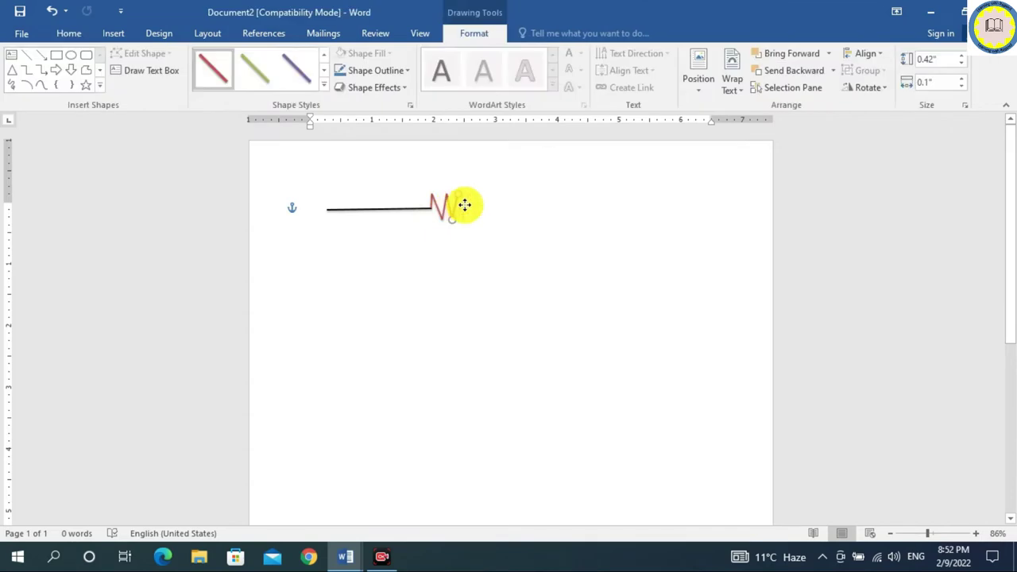
{"action": "right_click", "coordinate": [465, 209]}
{"action": "left_click", "coordinate": [481, 213]}
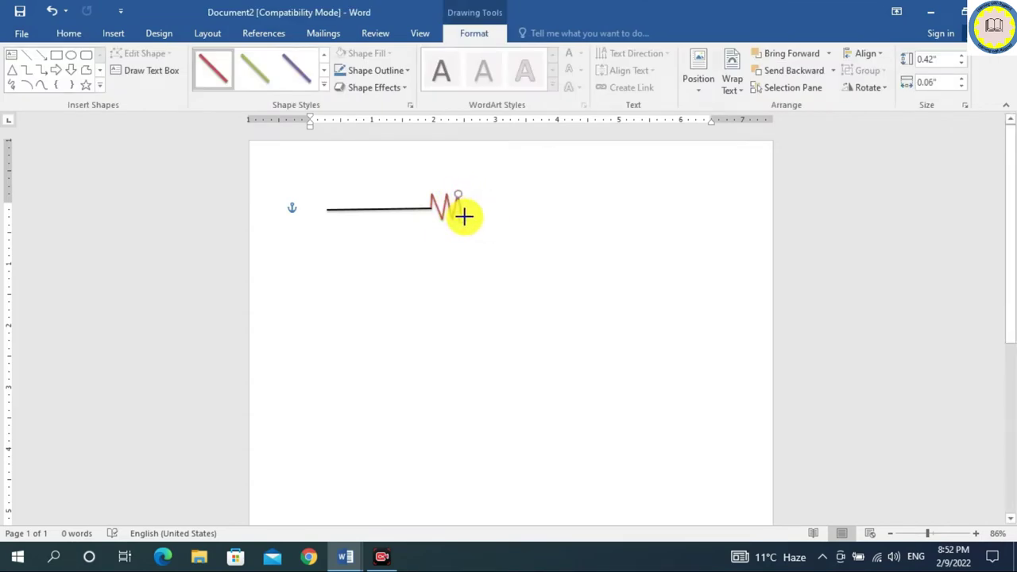
Step: Relocate the zigzag stroke and finish the red zigzag freeform
{"action": "left_click", "coordinate": [490, 234]}
{"action": "left_click", "coordinate": [461, 209]}
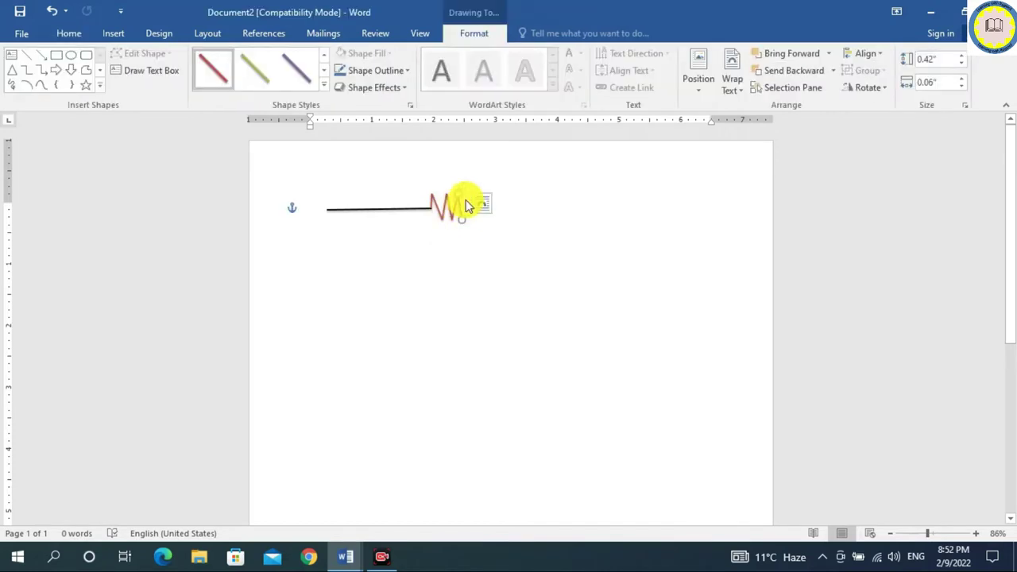
{"action": "right_click", "coordinate": [478, 208]}
{"action": "left_click", "coordinate": [493, 231]}
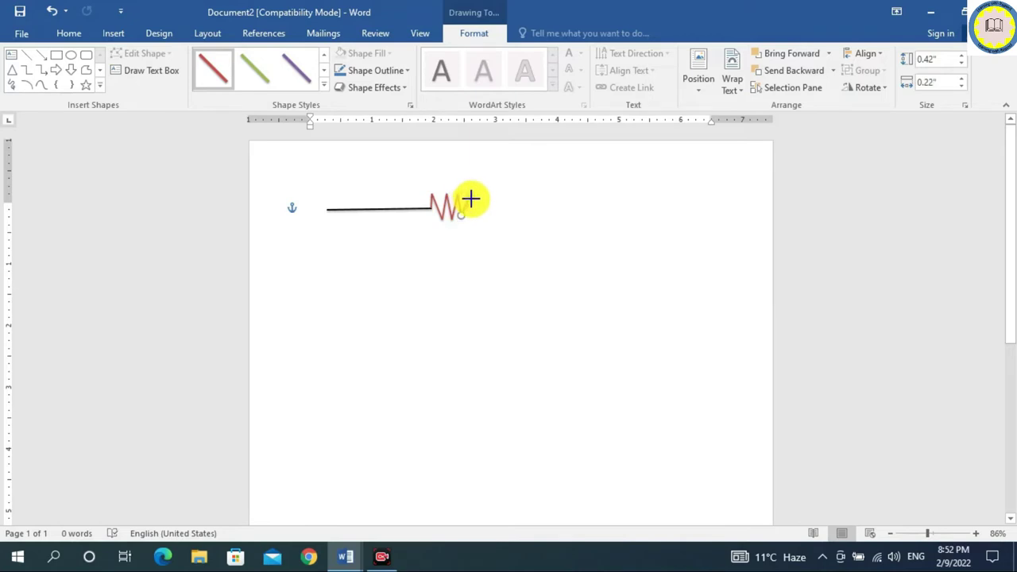
{"action": "double_click", "coordinate": [472, 200]}
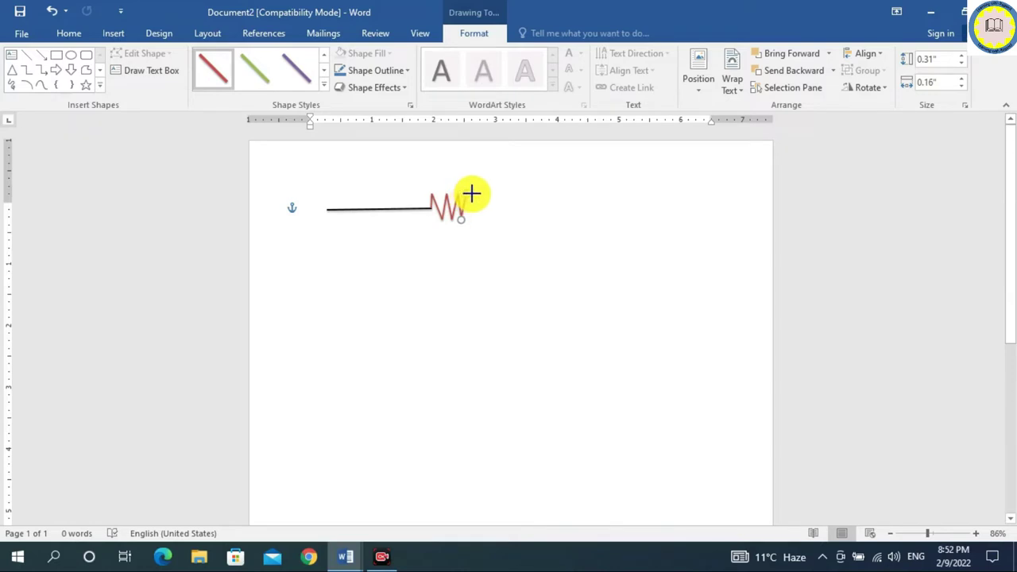
Step: Select the zigzag resistor and try moving it beside the wire, cancelling the move/copy menu
{"action": "left_click", "coordinate": [506, 253]}
{"action": "left_click", "coordinate": [466, 215]}
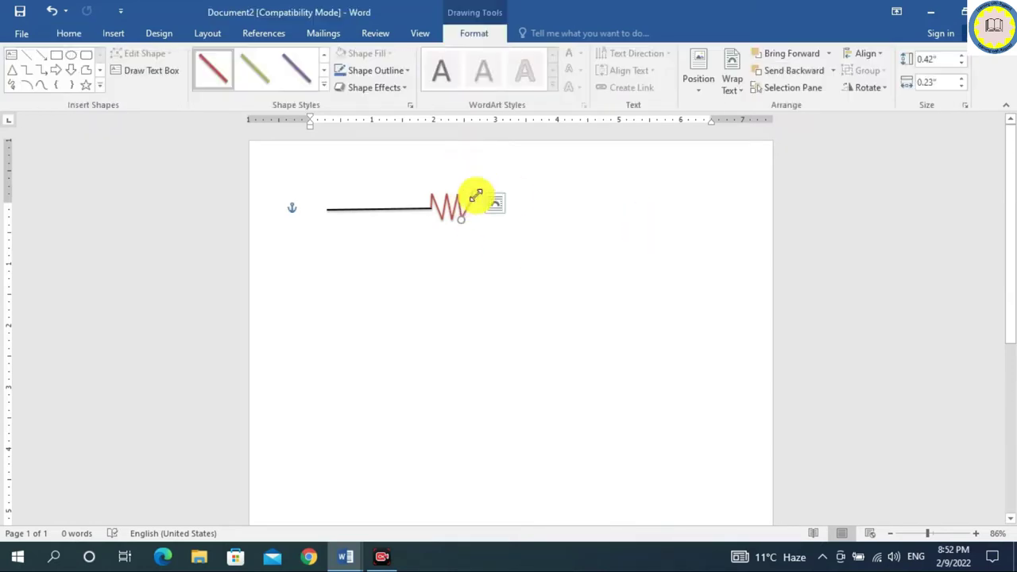
{"action": "left_click", "coordinate": [505, 255]}
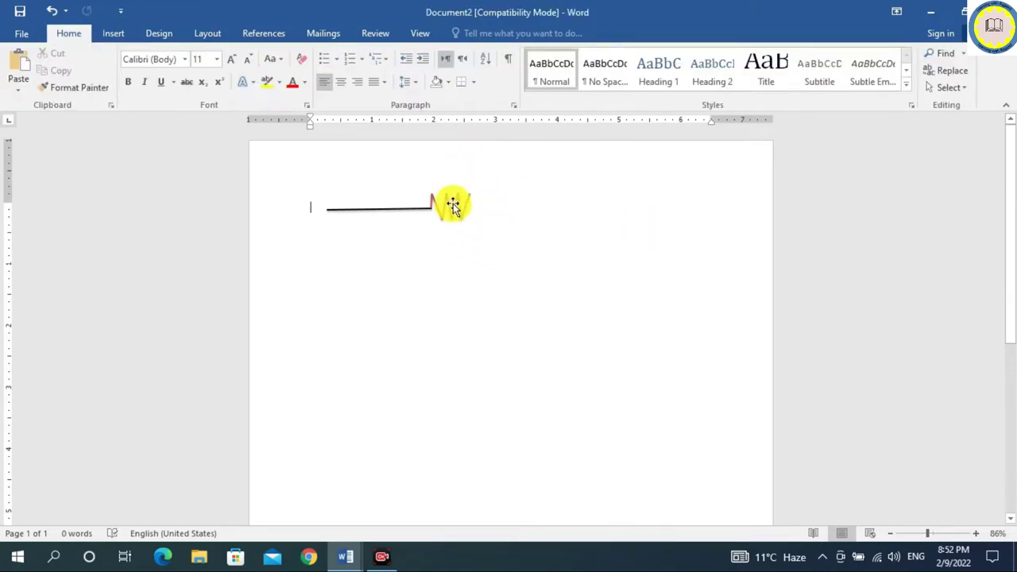
{"action": "left_click", "coordinate": [470, 206]}
{"action": "right_click", "coordinate": [496, 216]}
{"action": "key", "text": "Escape"}
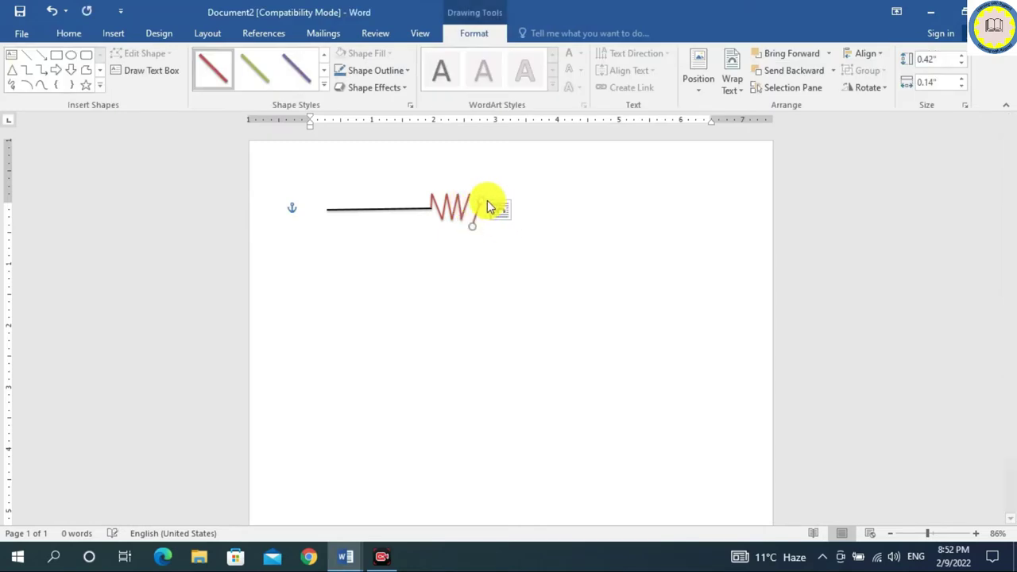
{"action": "key", "text": "Escape"}
{"action": "left_click", "coordinate": [481, 207]}
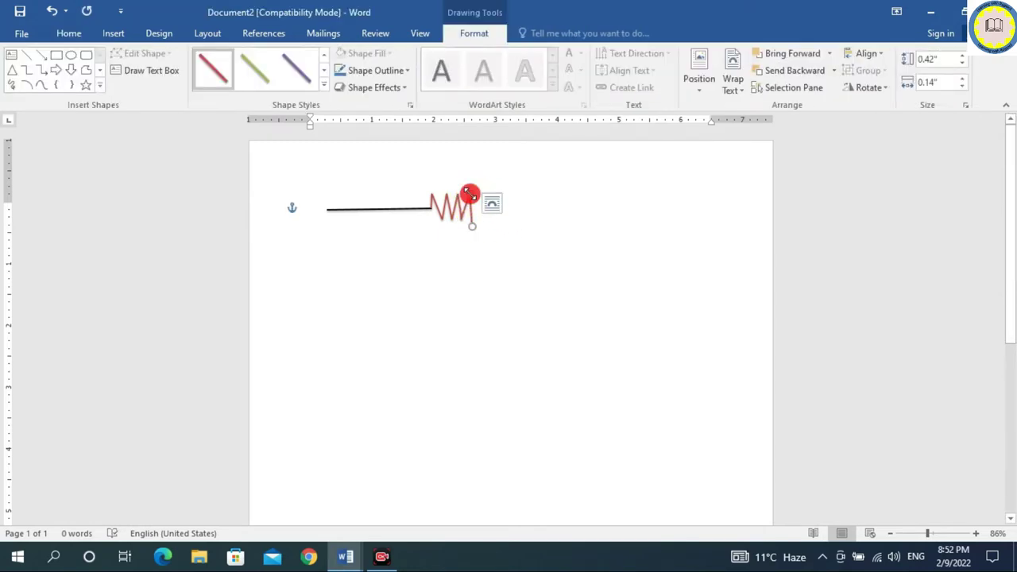
Step: Copy the black wire to the resistor's right side and place another copy just below the left wire
{"action": "left_click", "coordinate": [438, 250]}
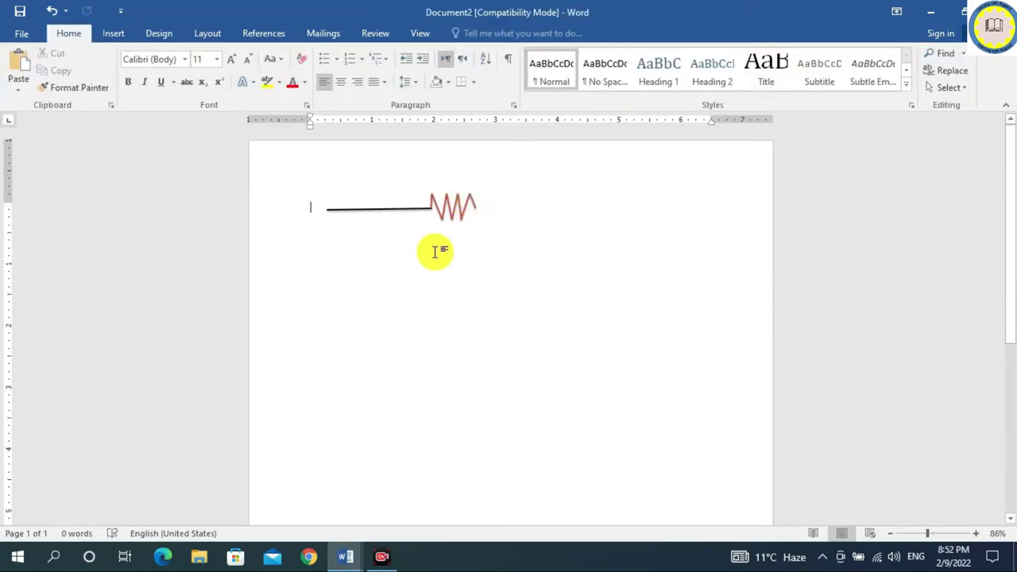
{"action": "left_click_drag", "start_coordinate": [388, 211], "coordinate": [539, 206]}
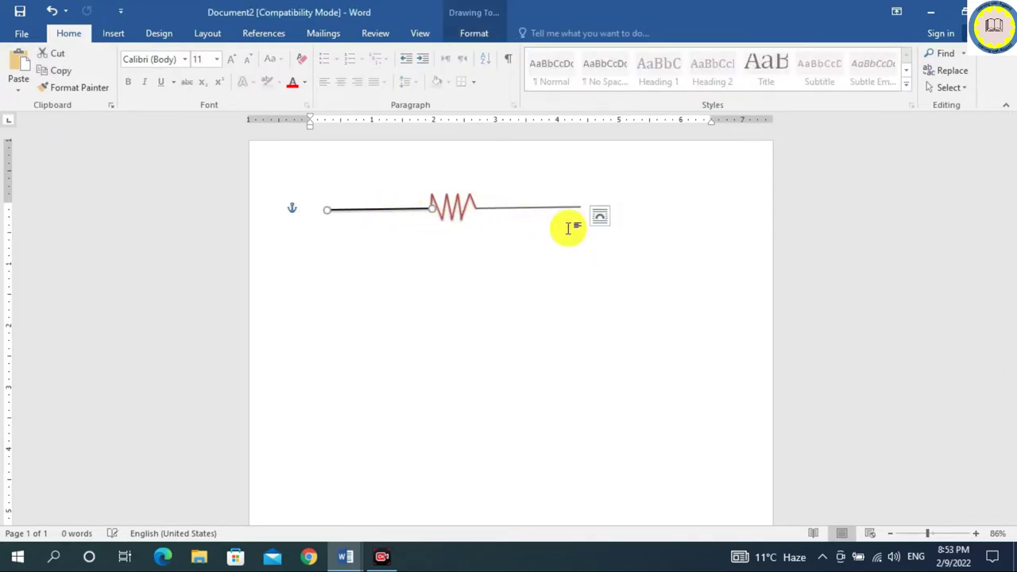
{"action": "left_click", "coordinate": [580, 277]}
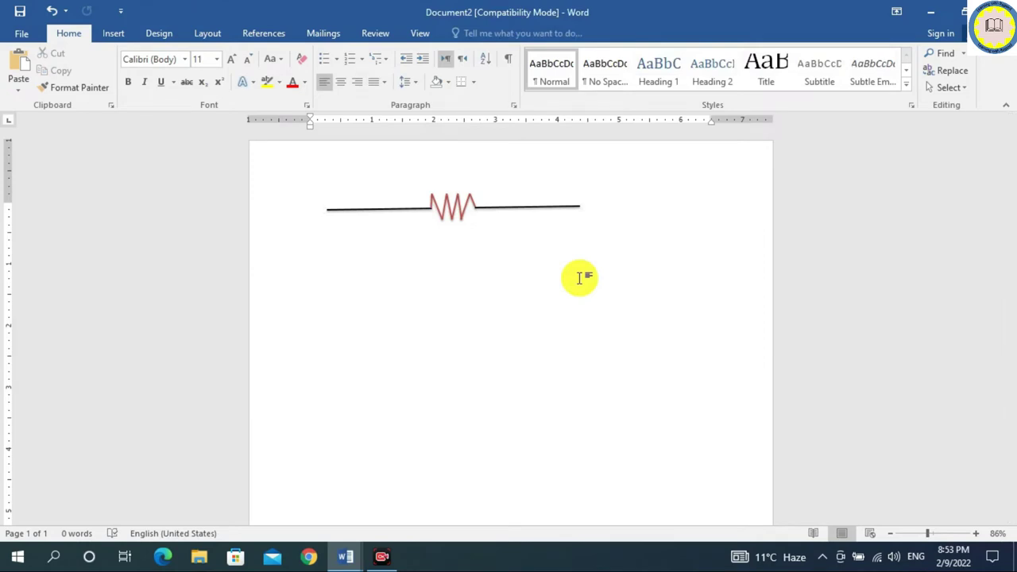
{"action": "mouse_move", "coordinate": [369, 210]}
{"action": "left_mouse_down"}
{"action": "mouse_move", "coordinate": [346, 224]}
{"action": "mouse_move", "coordinate": [374, 217]}
{"action": "left_mouse_up"}
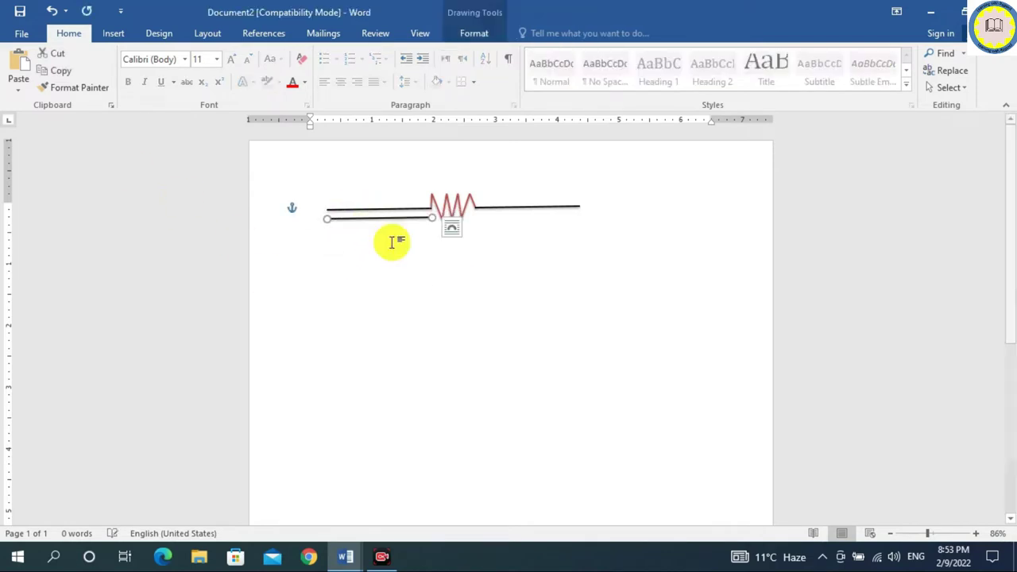
Step: Rotate the copied wire right 90° to make it vertical
{"action": "left_click", "coordinate": [130, 36]}
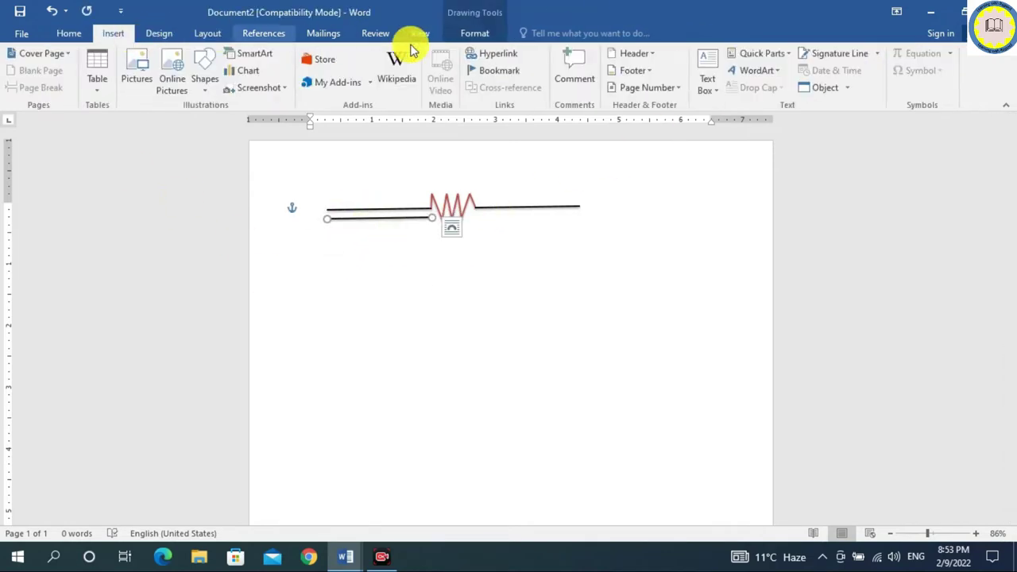
{"action": "left_click", "coordinate": [474, 33]}
{"action": "left_click", "coordinate": [855, 88]}
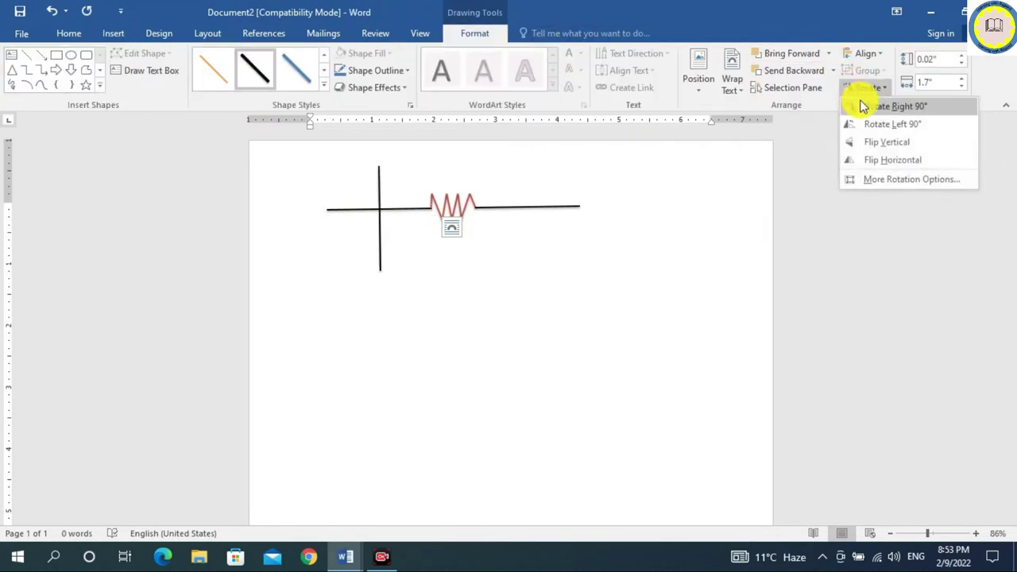
{"action": "left_click", "coordinate": [885, 106]}
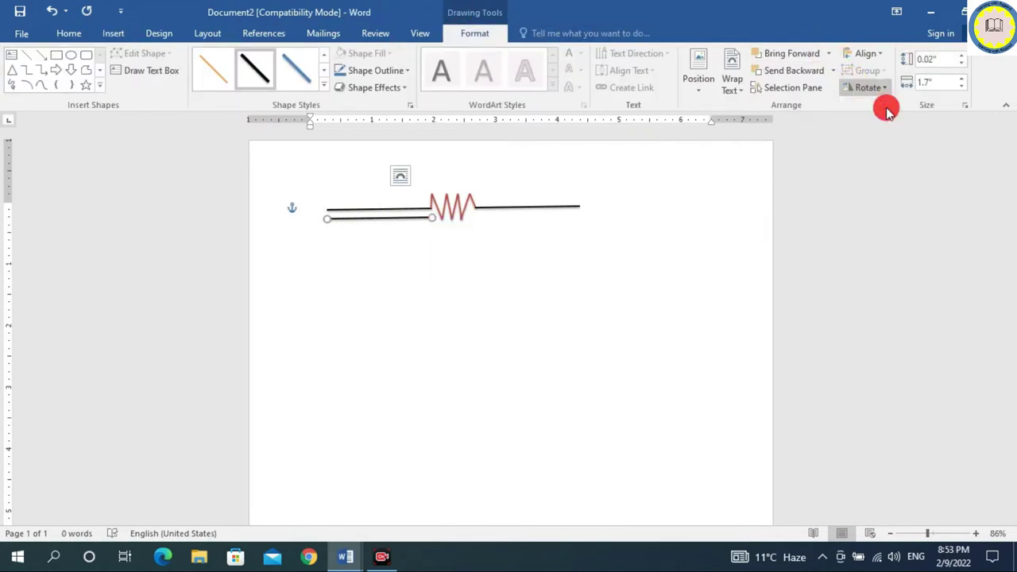
Step: Move the vertical wire up to meet the top wire's left end
{"action": "left_click_drag", "start_coordinate": [377, 198], "coordinate": [324, 242]}
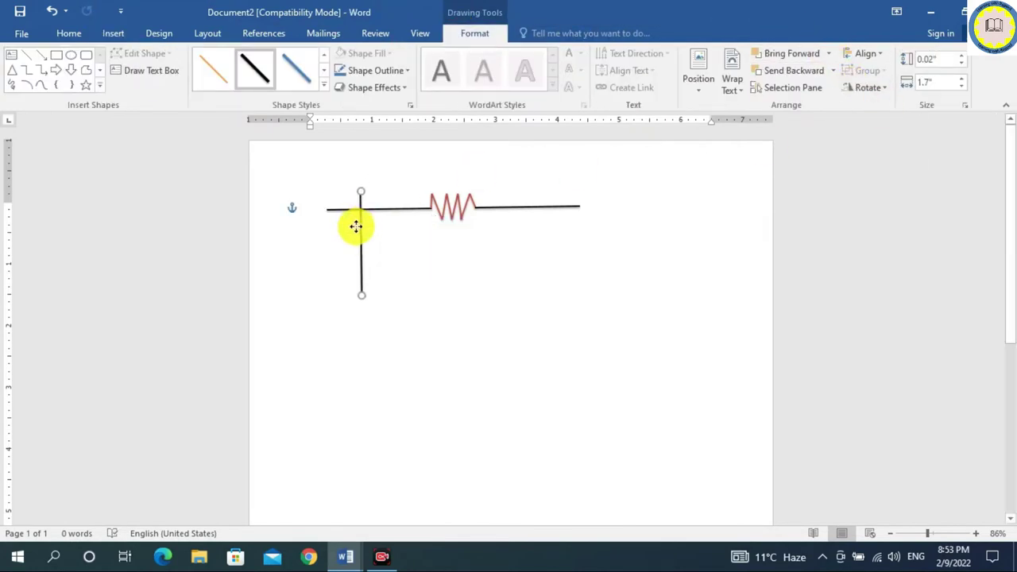
{"action": "left_click", "coordinate": [355, 281]}
{"action": "left_click", "coordinate": [327, 244]}
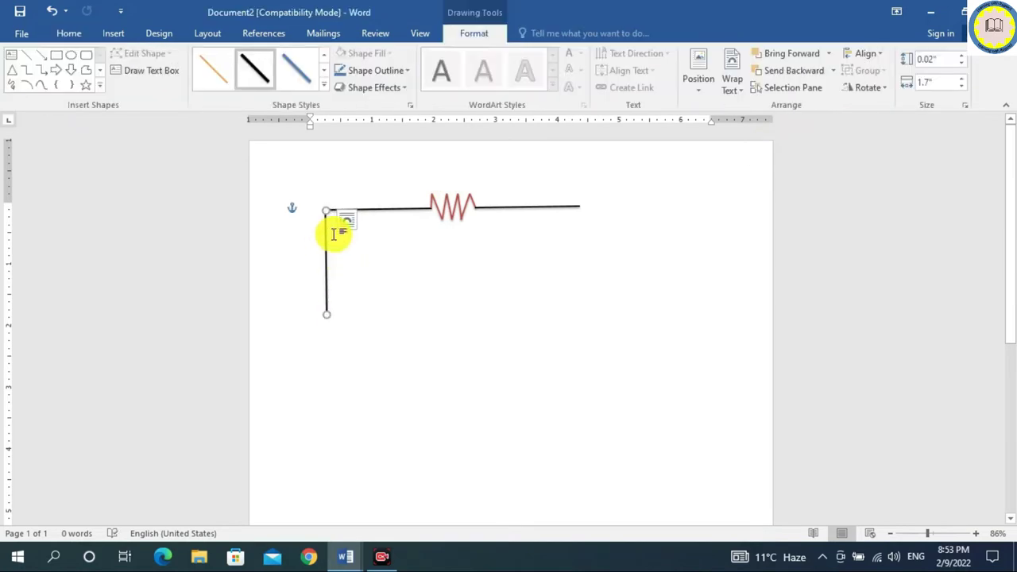
{"action": "left_click_drag", "start_coordinate": [329, 249], "coordinate": [331, 246]}
{"action": "left_click", "coordinate": [351, 262]}
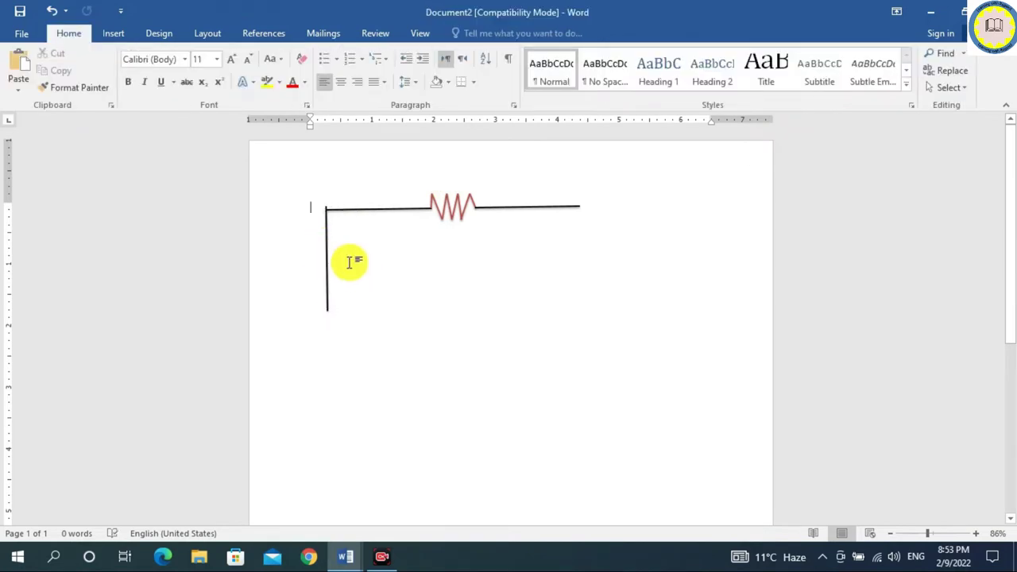
{"action": "left_click", "coordinate": [326, 260]}
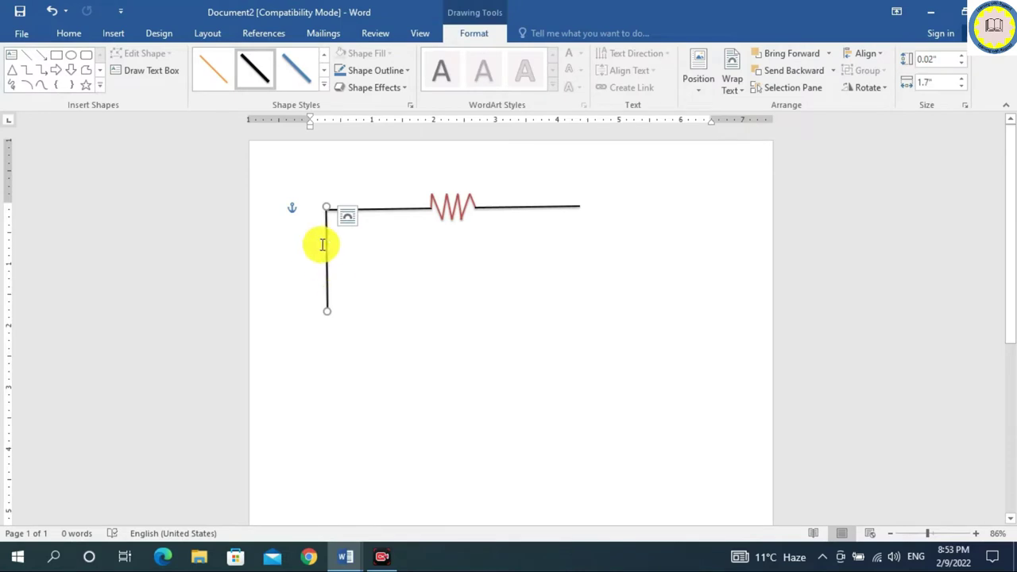
{"action": "left_click_drag", "start_coordinate": [325, 246], "coordinate": [330, 249]}
{"action": "left_click", "coordinate": [363, 246]}
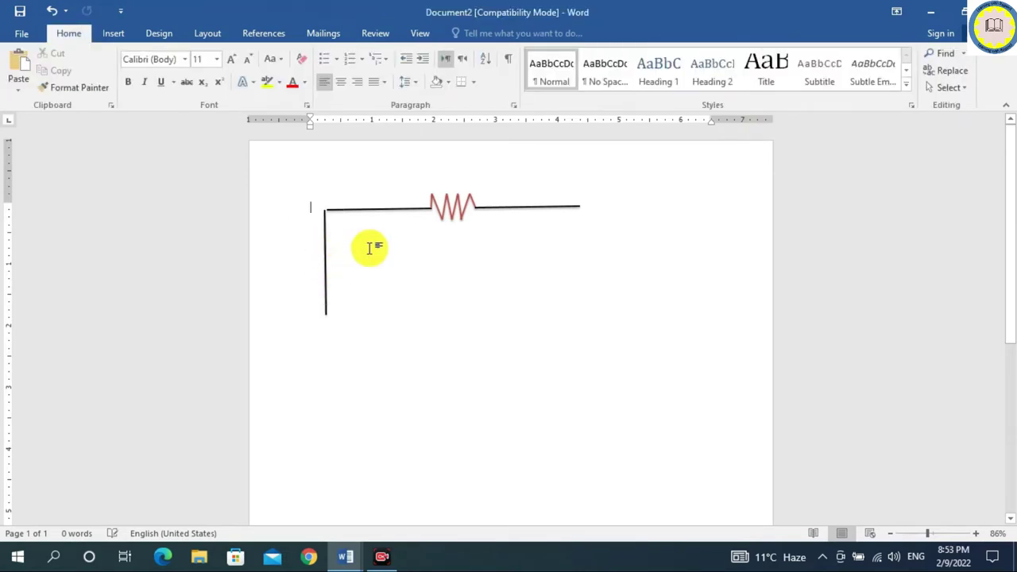
Step: Zoom in and fine-tune the vertical wire's position at the corner
{"action": "left_click", "coordinate": [941, 533]}
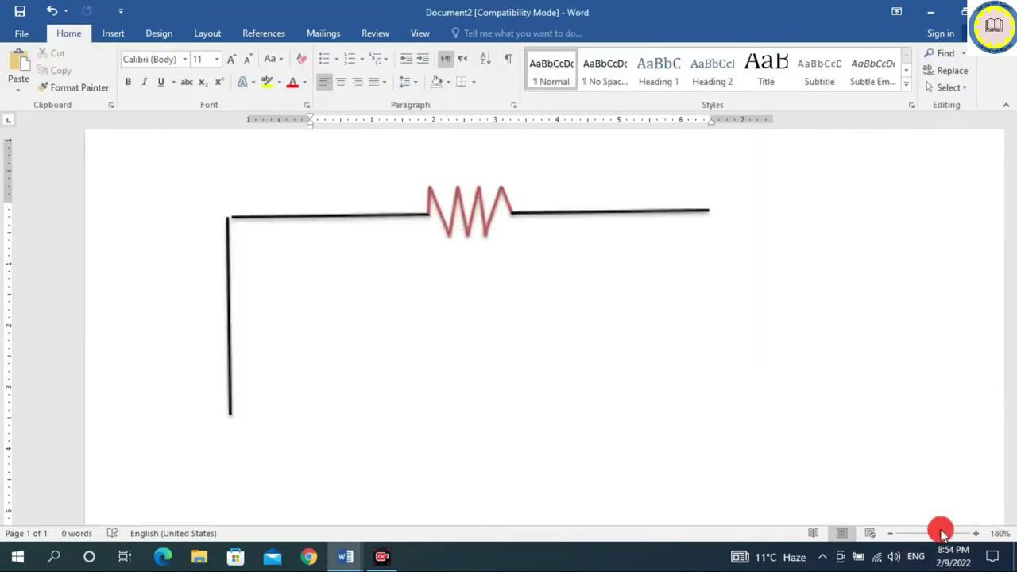
{"action": "left_click", "coordinate": [201, 303]}
{"action": "double_click", "coordinate": [201, 302]}
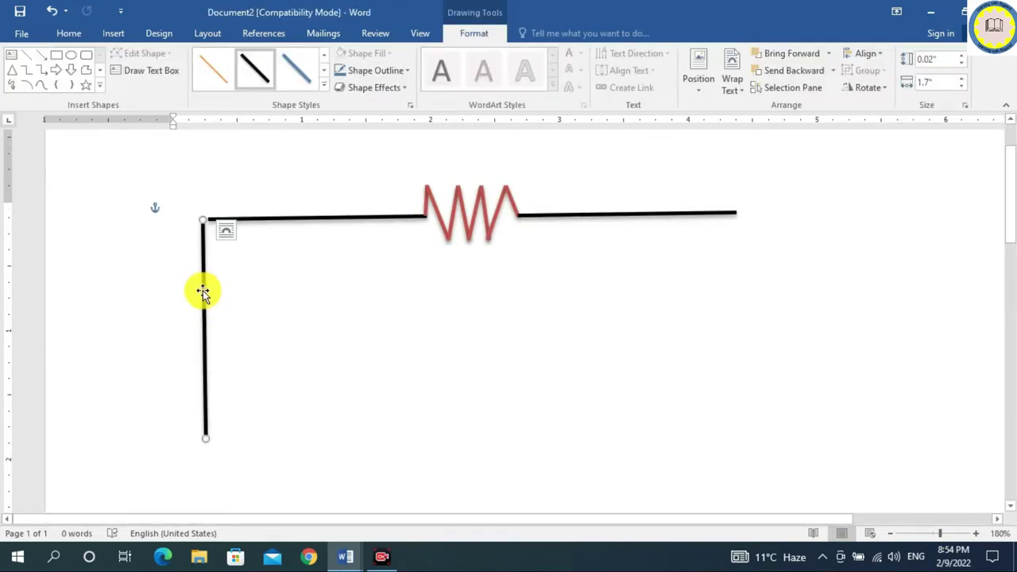
{"action": "left_click_drag", "start_coordinate": [202, 293], "coordinate": [206, 280]}
{"action": "left_click", "coordinate": [238, 303]}
{"action": "left_click", "coordinate": [210, 287]}
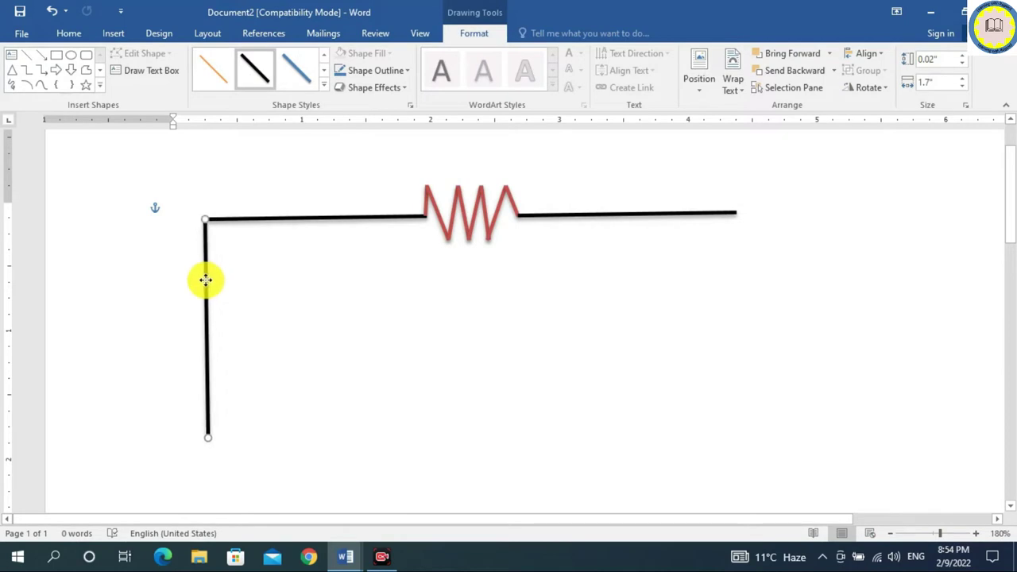
{"action": "left_click", "coordinate": [254, 293]}
Step: Shorten the vertical wire by dragging its bottom end up
{"action": "scroll", "coordinate": [265, 275], "scroll_direction": "down", "scroll_amount": 2}
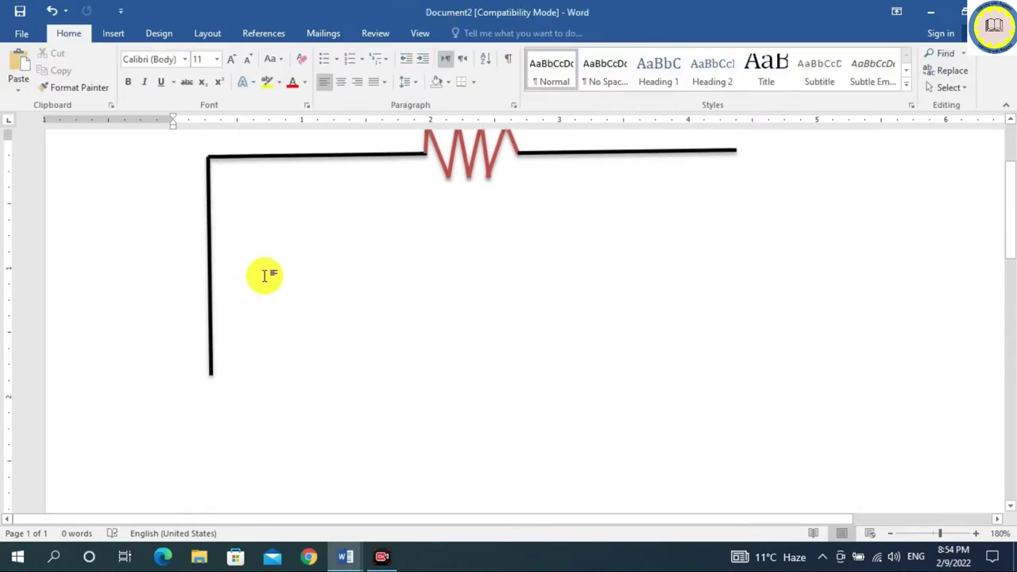
{"action": "left_click", "coordinate": [212, 367]}
{"action": "left_click_drag", "start_coordinate": [213, 375], "coordinate": [208, 290]}
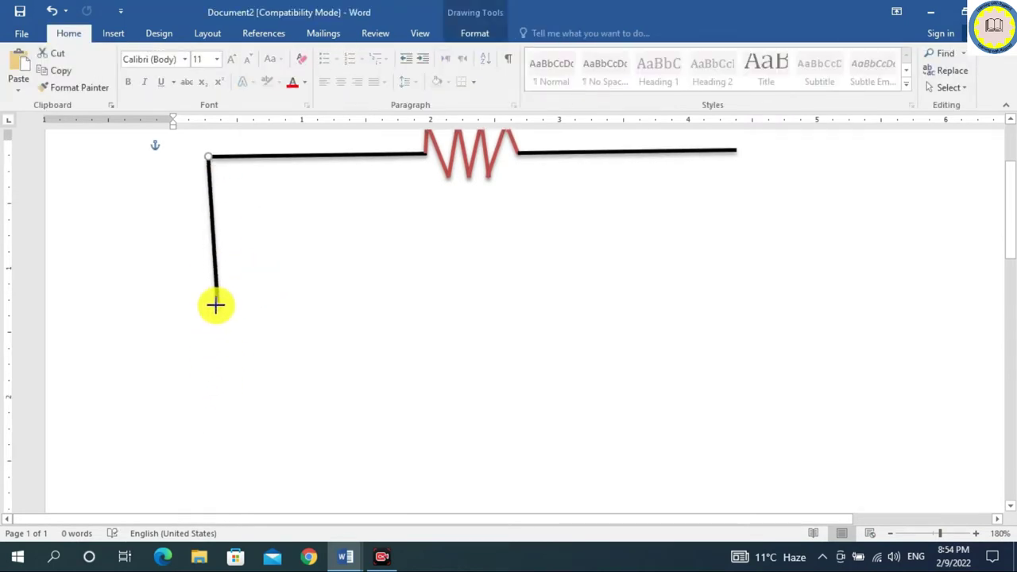
{"action": "left_click", "coordinate": [207, 280]}
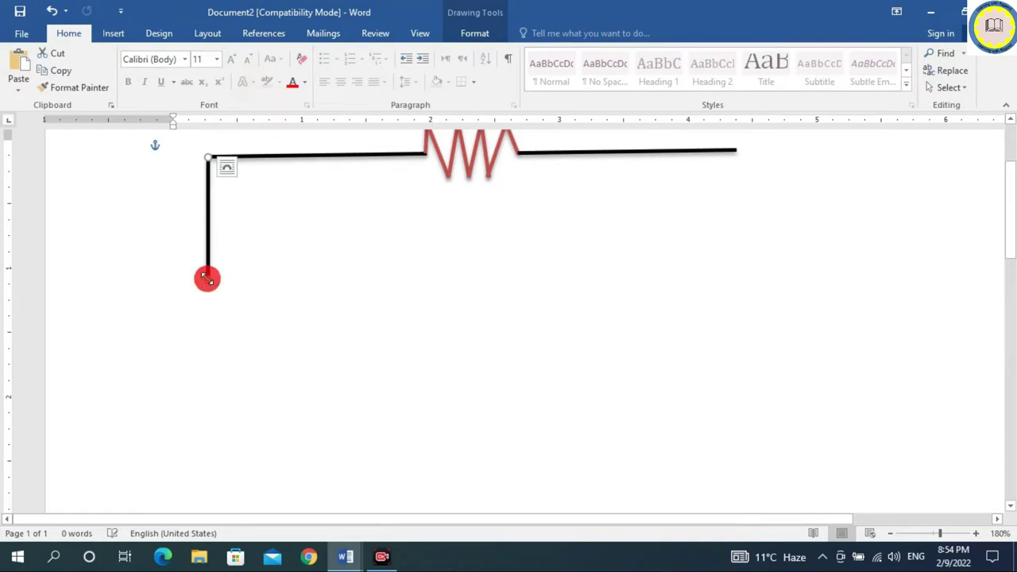
{"action": "left_click", "coordinate": [334, 312]}
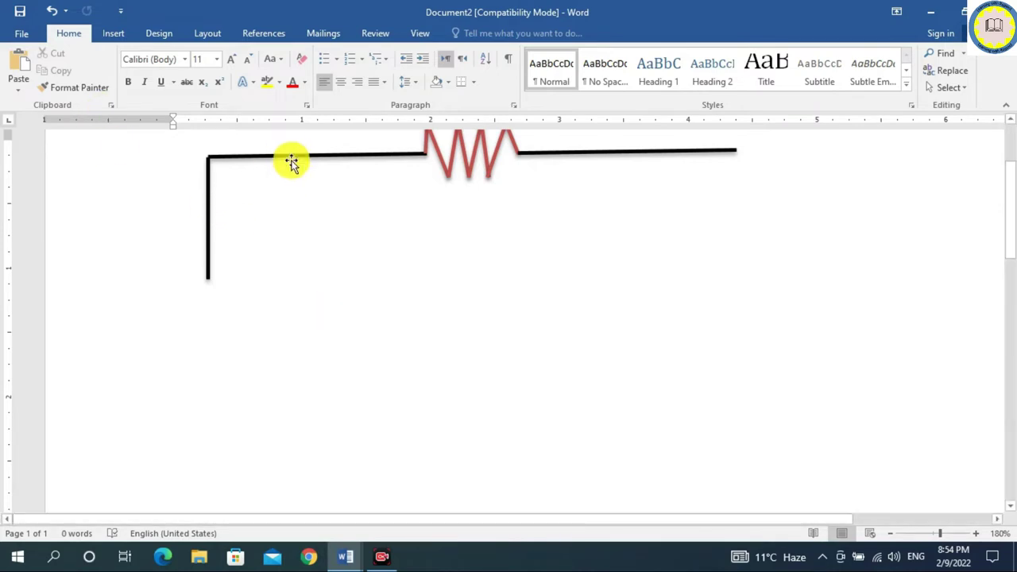
Step: Copy the vertical wire along the top wire, adding one at its right end
{"action": "left_click", "coordinate": [211, 205]}
{"action": "mouse_move", "coordinate": [214, 205]}
{"action": "left_mouse_down"}
{"action": "mouse_move", "coordinate": [273, 215]}
{"action": "mouse_move", "coordinate": [211, 205]}
{"action": "mouse_move", "coordinate": [736, 205]}
{"action": "left_mouse_up"}
{"action": "left_click", "coordinate": [357, 224]}
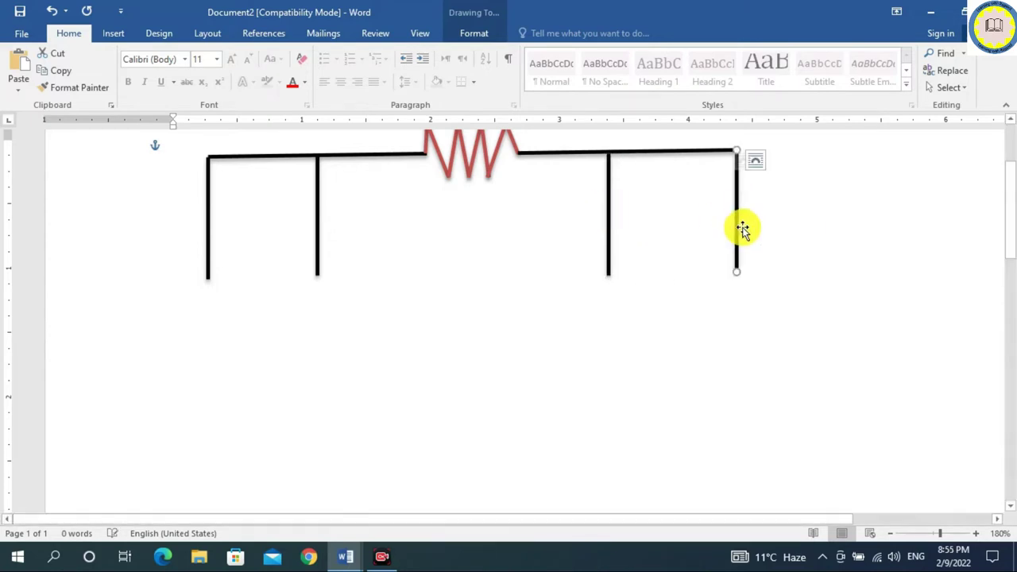
{"action": "left_click", "coordinate": [693, 194]}
Step: Check the sizes of the top wires and each vertical wire in the size settings
{"action": "left_click", "coordinate": [641, 153]}
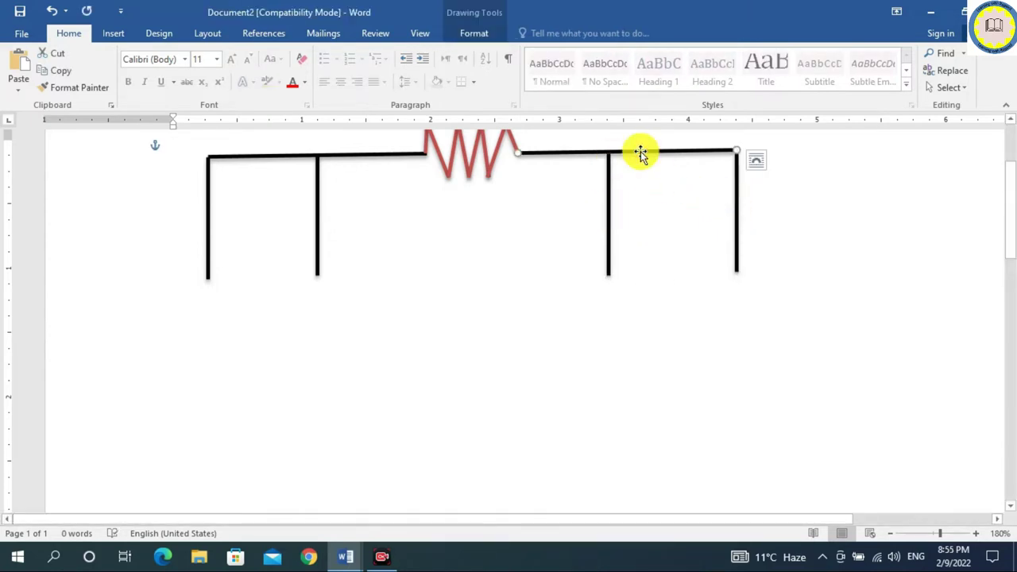
{"action": "left_click", "coordinate": [474, 34]}
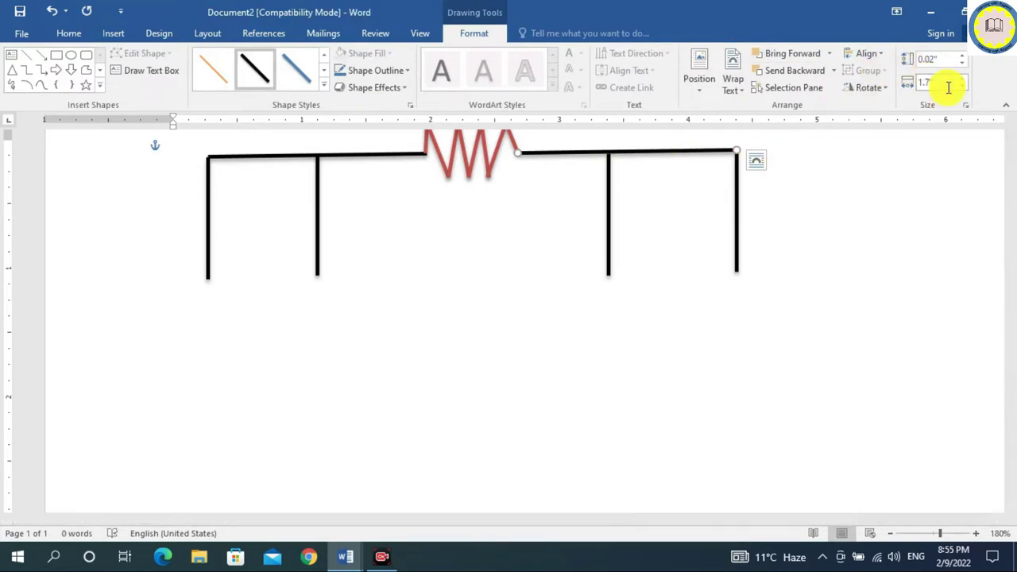
{"action": "left_click", "coordinate": [386, 157]}
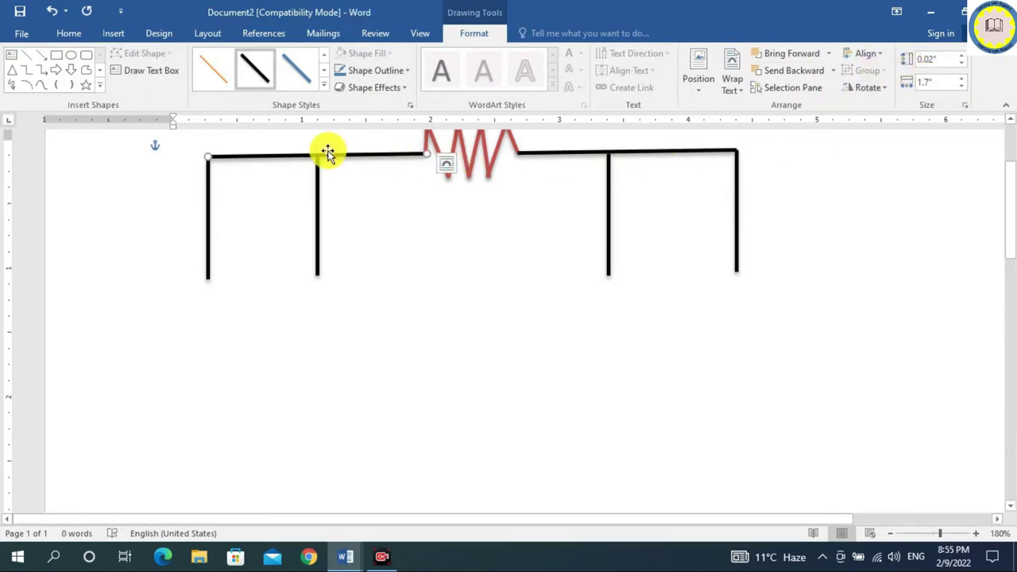
{"action": "left_click", "coordinate": [374, 155]}
{"action": "left_click", "coordinate": [676, 151]}
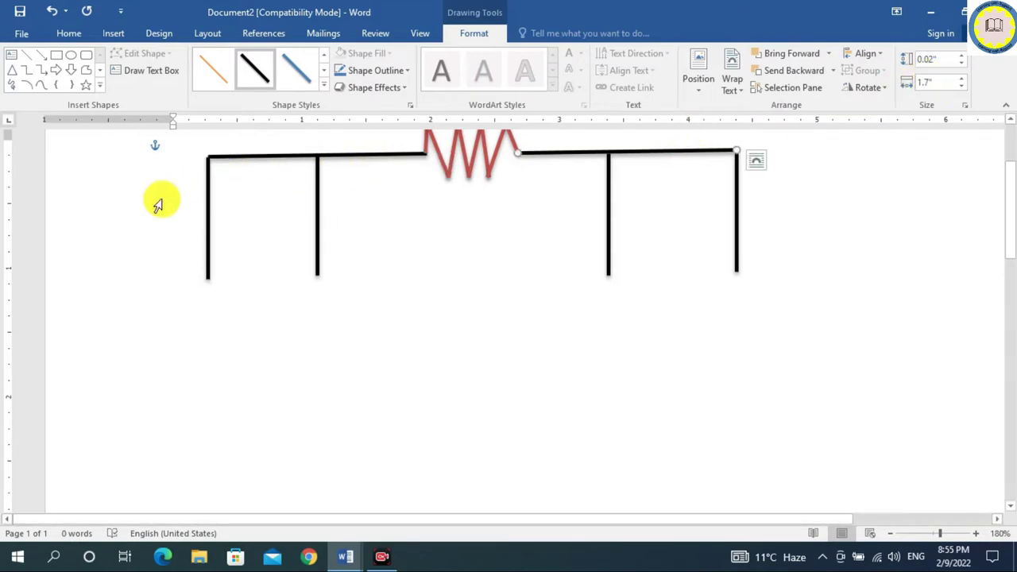
{"action": "left_click", "coordinate": [208, 209]}
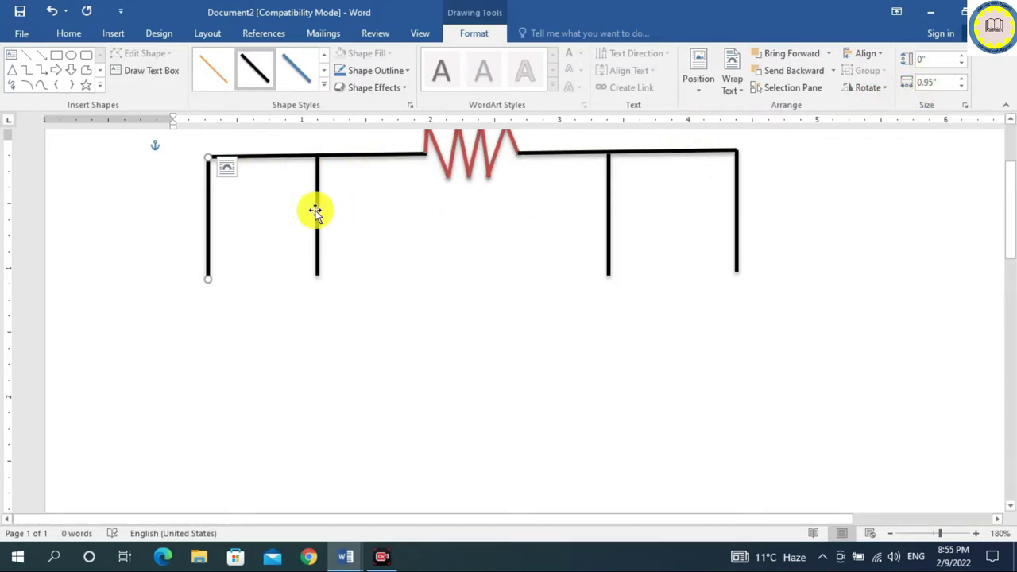
{"action": "left_click", "coordinate": [608, 226]}
{"action": "left_click", "coordinate": [737, 221]}
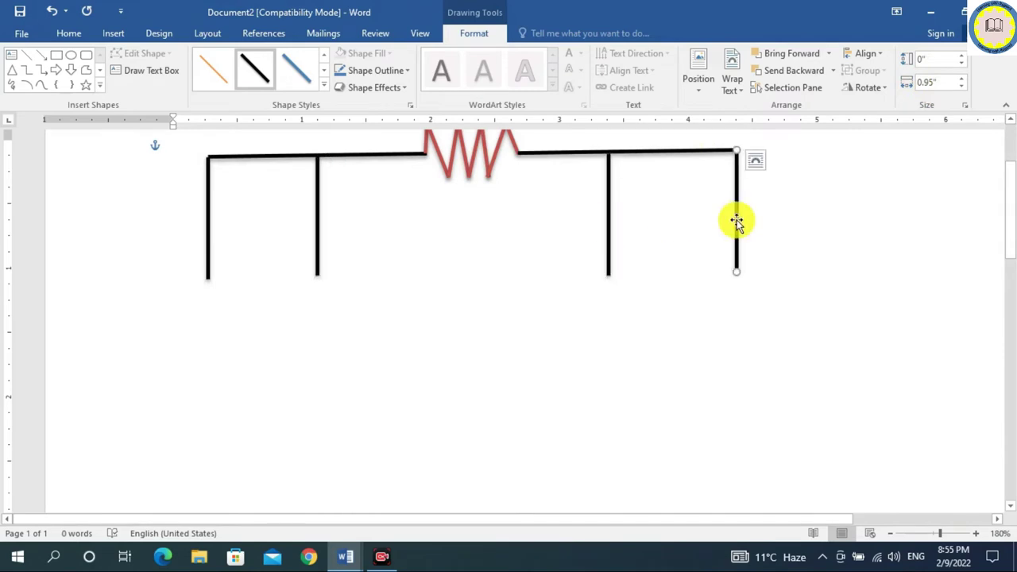
{"action": "left_click", "coordinate": [317, 270]}
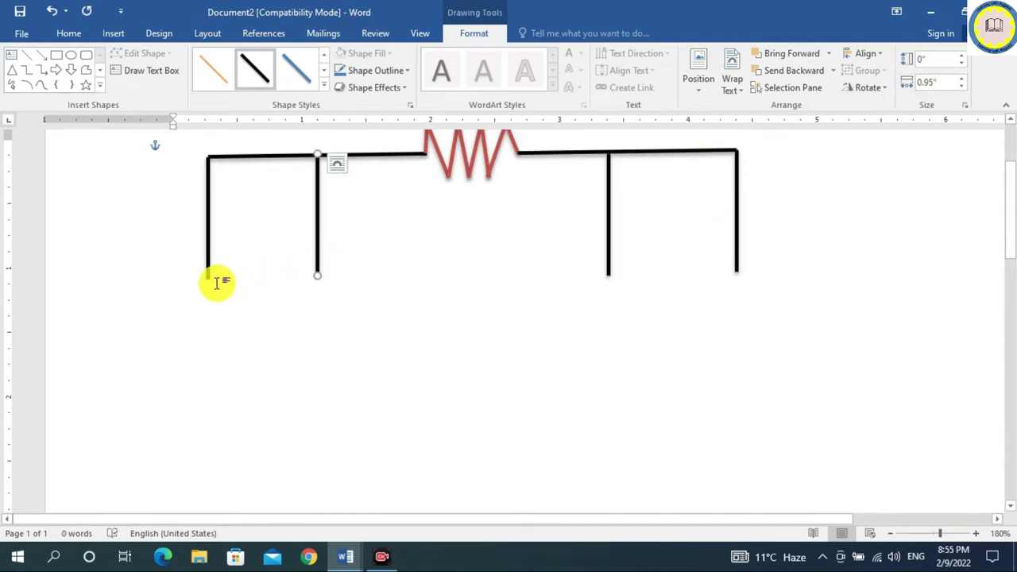
Step: Shorten the leftmost vertical wire to 0.75"
{"action": "left_click", "coordinate": [205, 256]}
{"action": "mouse_move", "coordinate": [209, 277]}
{"action": "left_mouse_down"}
{"action": "mouse_move", "coordinate": [208, 254]}
{"action": "mouse_move", "coordinate": [230, 297]}
{"action": "mouse_move", "coordinate": [211, 288]}
{"action": "left_mouse_up"}
{"action": "left_click", "coordinate": [71, 56]}
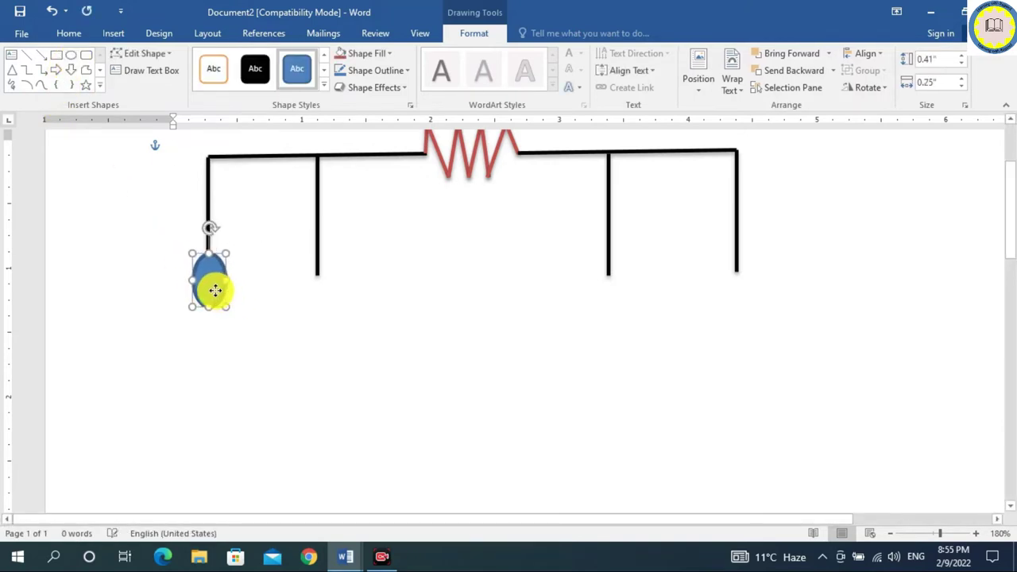
{"action": "left_click", "coordinate": [374, 53]}
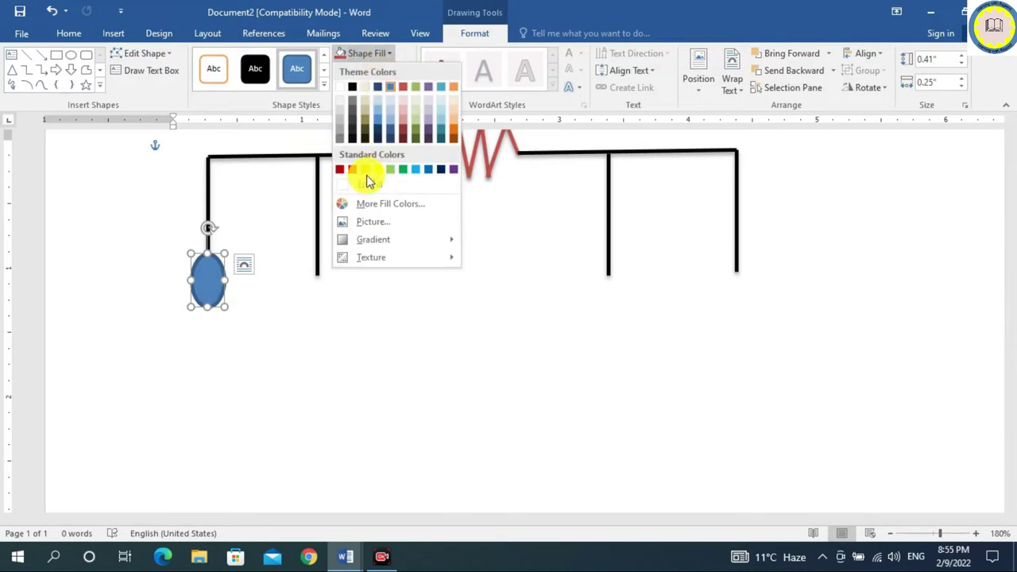
{"action": "left_click", "coordinate": [400, 173]}
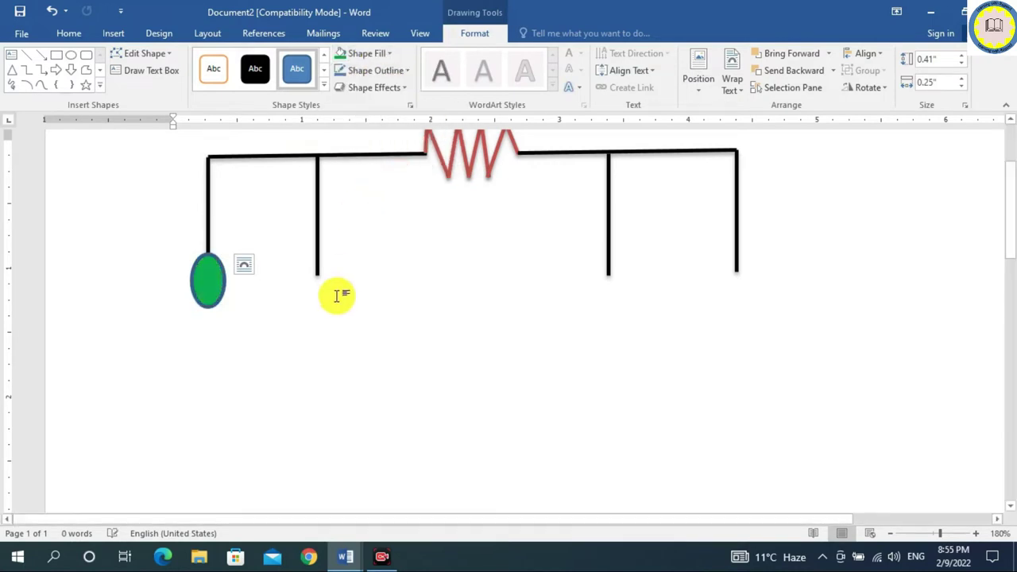
{"action": "left_click", "coordinate": [376, 277]}
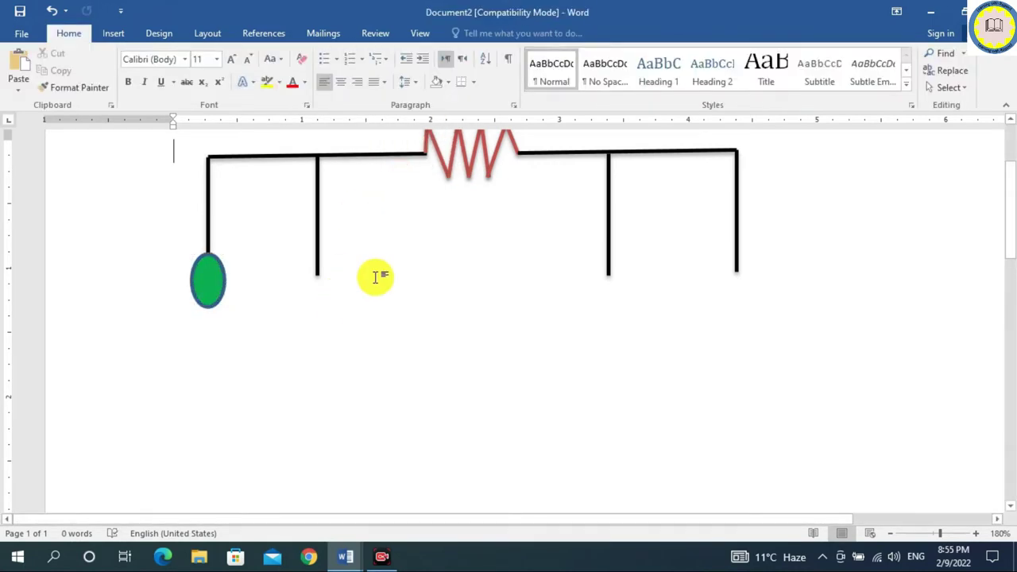
{"action": "scroll", "coordinate": [376, 277], "scroll_direction": "up", "scroll_amount": 1}
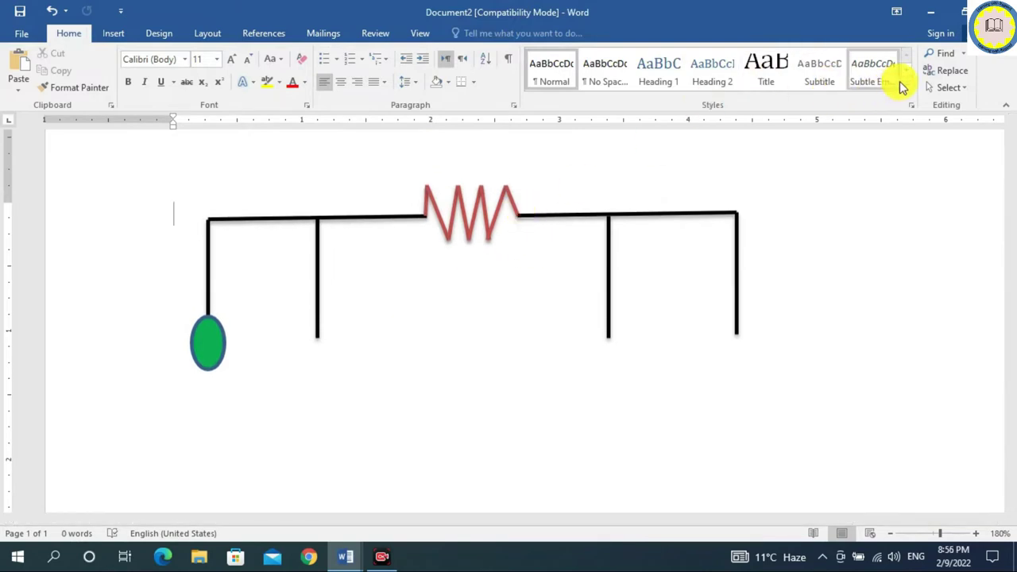
Step: Select all the zigzag lines with Select Objects and group them into one resistor
{"action": "left_click", "coordinate": [947, 87]}
{"action": "left_click", "coordinate": [832, 124]}
{"action": "left_click_drag", "start_coordinate": [523, 181], "coordinate": [412, 257]}
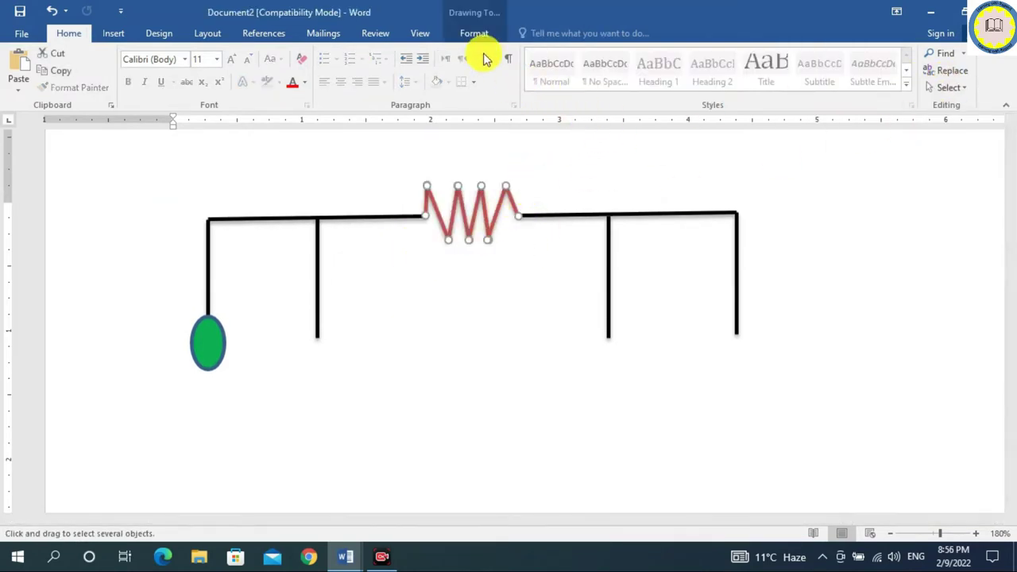
{"action": "left_click", "coordinate": [473, 33]}
{"action": "left_click", "coordinate": [875, 89]}
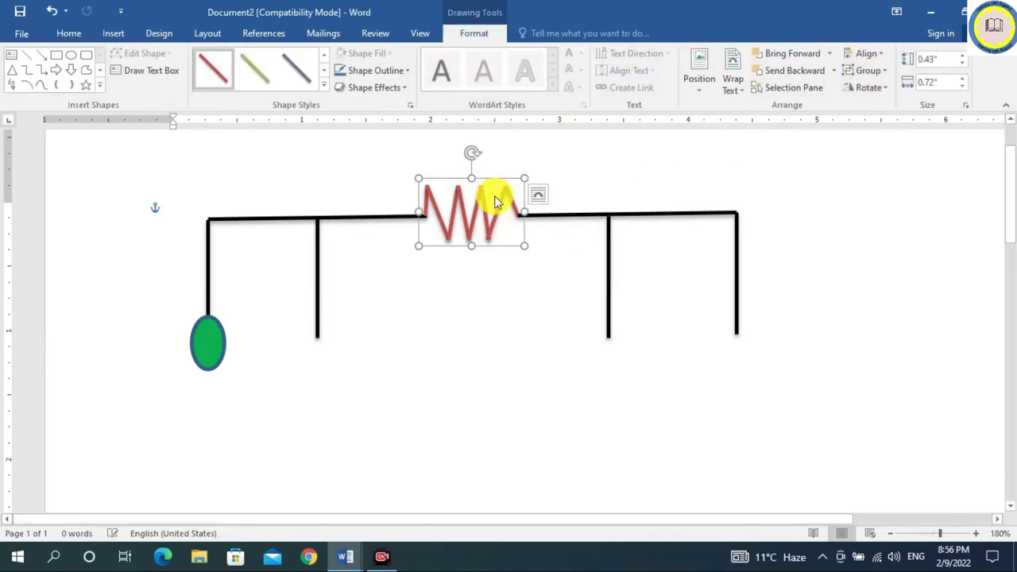
Step: Copy the resistor below the second vertical wire, rotate it upright and shrink it to fit
{"action": "mouse_move", "coordinate": [485, 178]}
{"action": "left_mouse_down"}
{"action": "mouse_move", "coordinate": [329, 330]}
{"action": "mouse_move", "coordinate": [363, 318]}
{"action": "mouse_move", "coordinate": [311, 294]}
{"action": "left_mouse_up"}
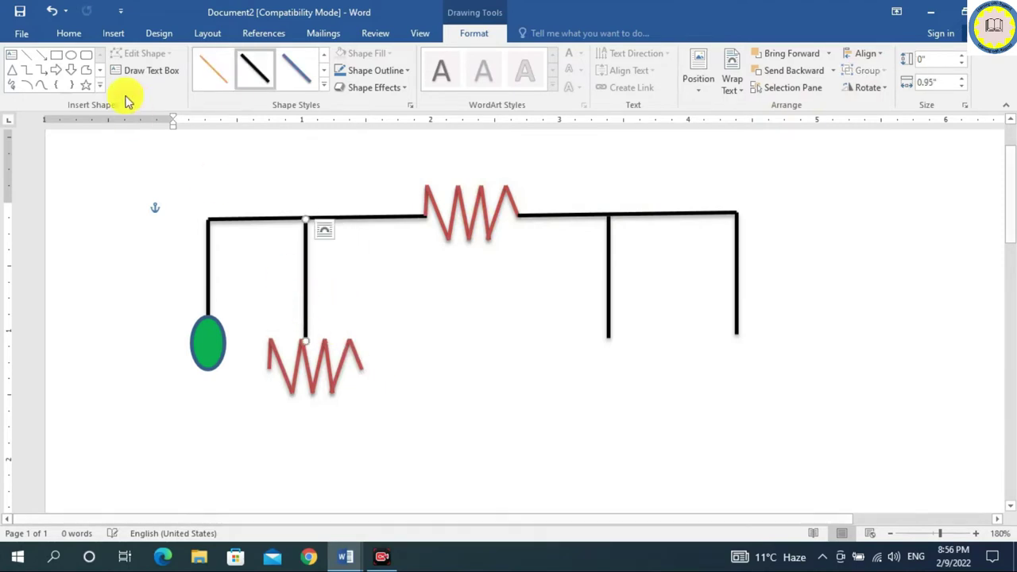
{"action": "left_click", "coordinate": [50, 11]}
{"action": "left_click", "coordinate": [324, 347]}
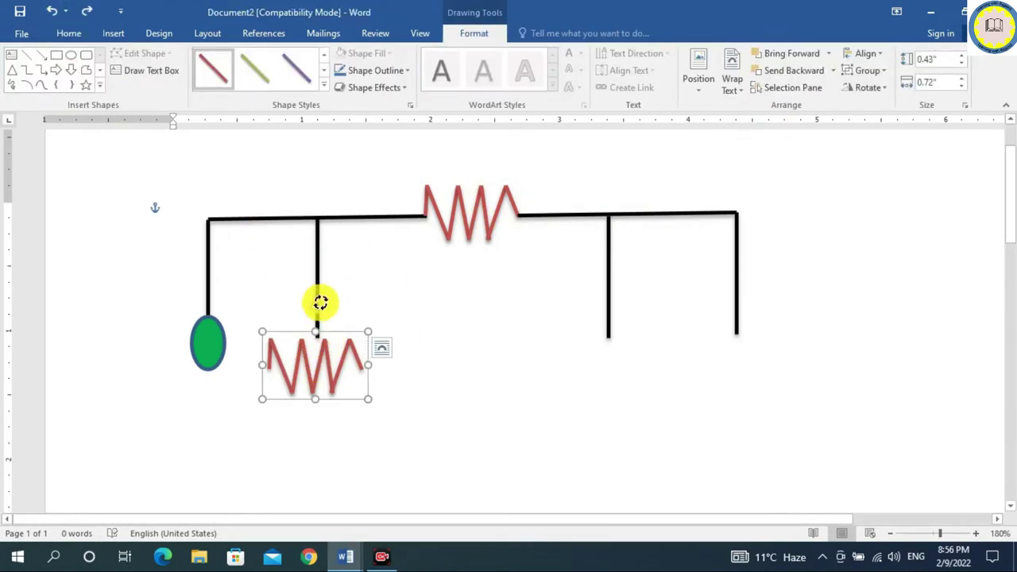
{"action": "left_click_drag", "start_coordinate": [320, 302], "coordinate": [455, 366]}
{"action": "mouse_move", "coordinate": [285, 414]}
{"action": "left_mouse_down"}
{"action": "mouse_move", "coordinate": [307, 370]}
{"action": "mouse_move", "coordinate": [336, 358]}
{"action": "mouse_move", "coordinate": [307, 382]}
{"action": "mouse_move", "coordinate": [323, 387]}
{"action": "left_mouse_up"}
{"action": "left_click_drag", "start_coordinate": [336, 316], "coordinate": [332, 334]}
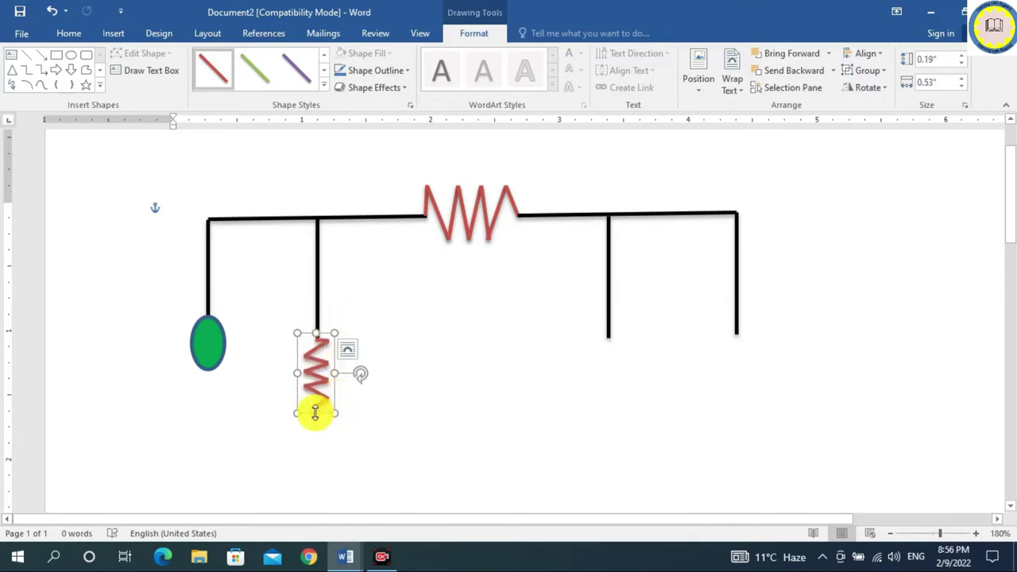
{"action": "left_click_drag", "start_coordinate": [315, 413], "coordinate": [316, 387]}
{"action": "left_click", "coordinate": [370, 386]}
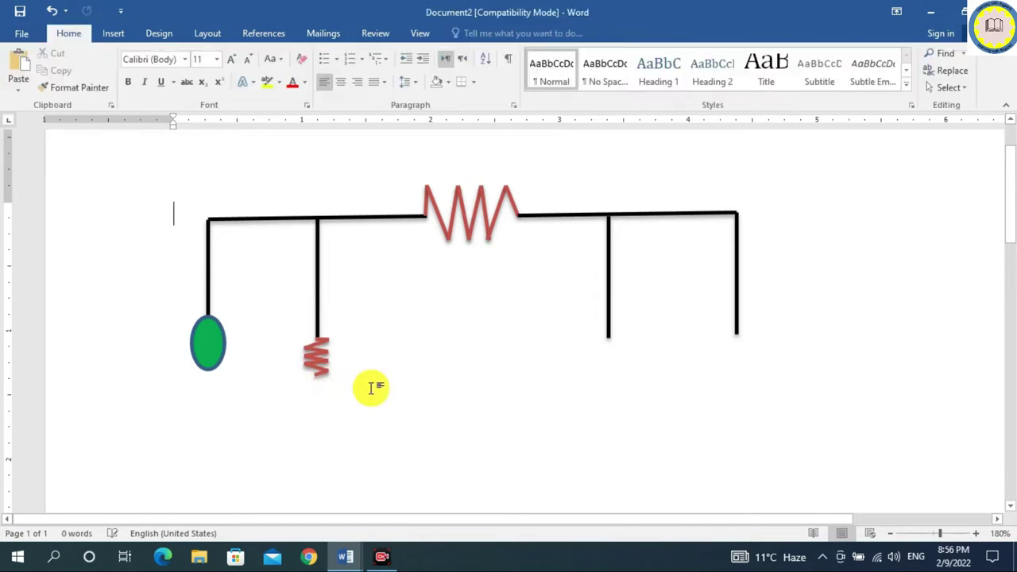
{"action": "scroll", "coordinate": [350, 342], "scroll_direction": "down", "scroll_amount": 2}
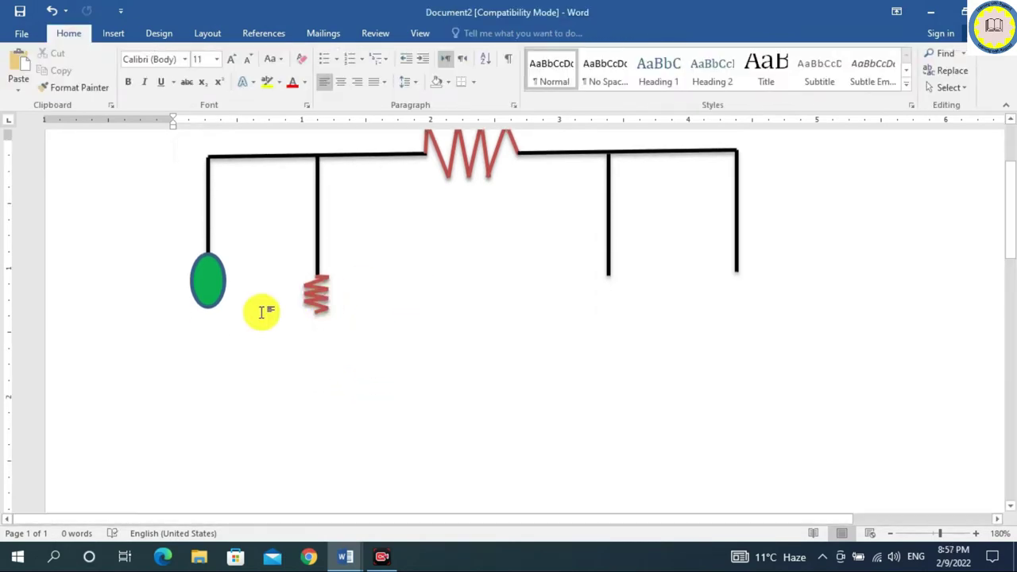
Step: Copy the small resistor onto the third vertical wire
{"action": "left_click", "coordinate": [325, 287]}
{"action": "left_click_drag", "start_coordinate": [333, 270], "coordinate": [621, 273]}
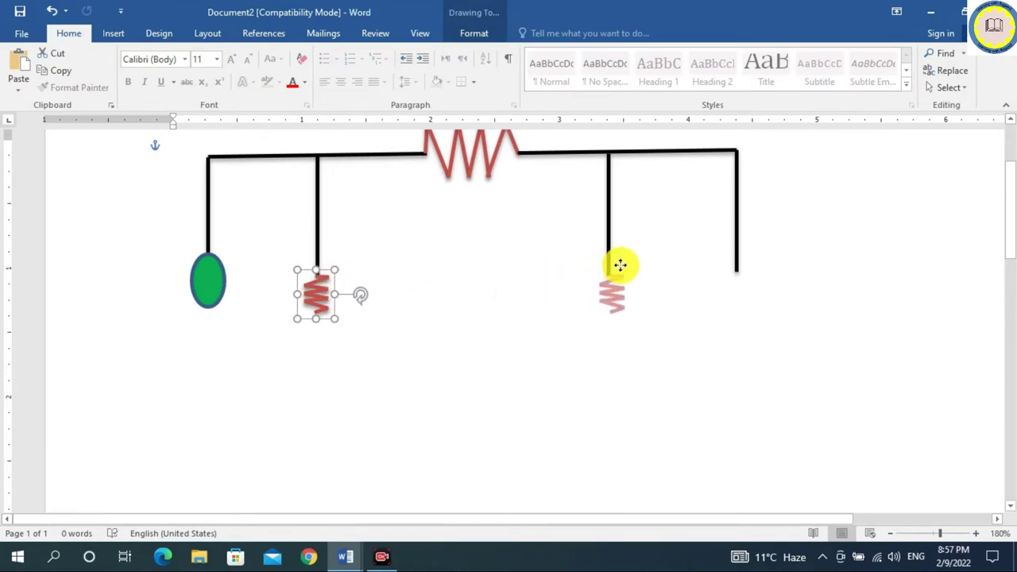
{"action": "left_click", "coordinate": [663, 293]}
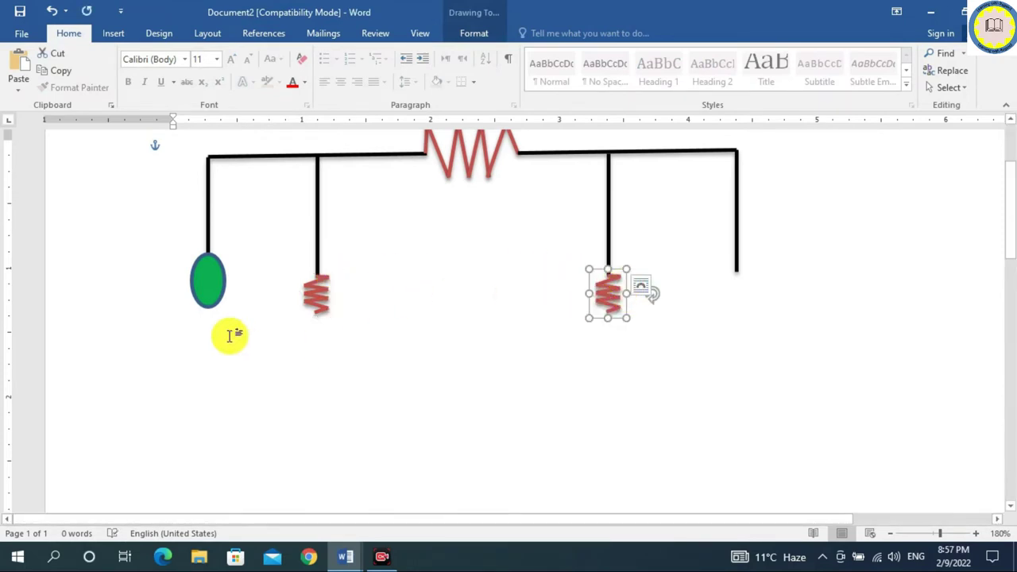
{"action": "scroll", "coordinate": [262, 209], "scroll_direction": "down", "scroll_amount": 2}
{"action": "scroll", "coordinate": [318, 297], "scroll_direction": "up", "scroll_amount": 4}
Step: Copy wires to continue below both the left and right small resistors
{"action": "left_click", "coordinate": [318, 294]}
{"action": "left_click_drag", "start_coordinate": [318, 291], "coordinate": [322, 477]}
{"action": "left_click", "coordinate": [338, 483]}
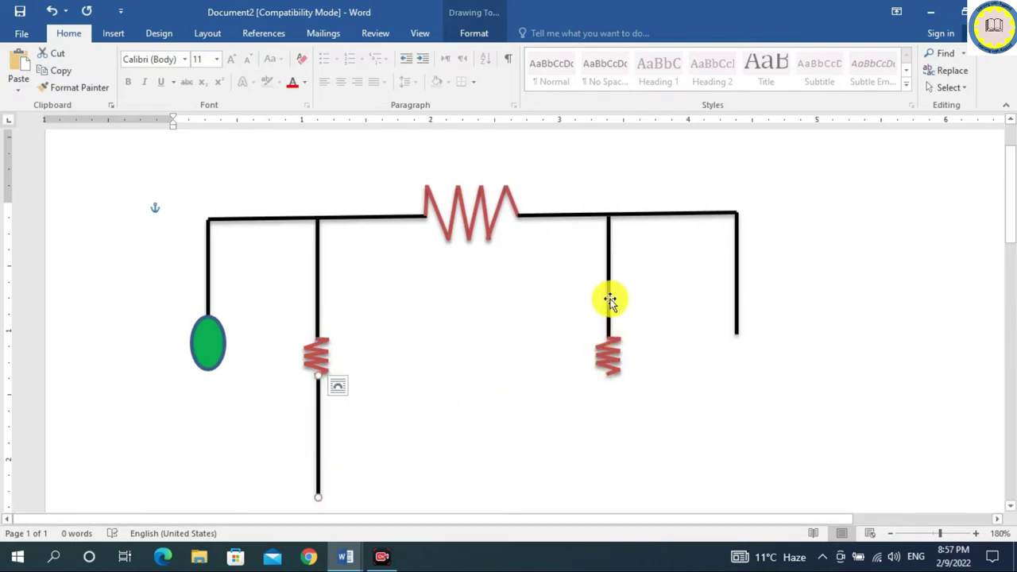
{"action": "mouse_move", "coordinate": [609, 299]}
{"action": "left_mouse_down"}
{"action": "mouse_move", "coordinate": [609, 438]}
{"action": "mouse_move", "coordinate": [642, 482]}
{"action": "left_mouse_up"}
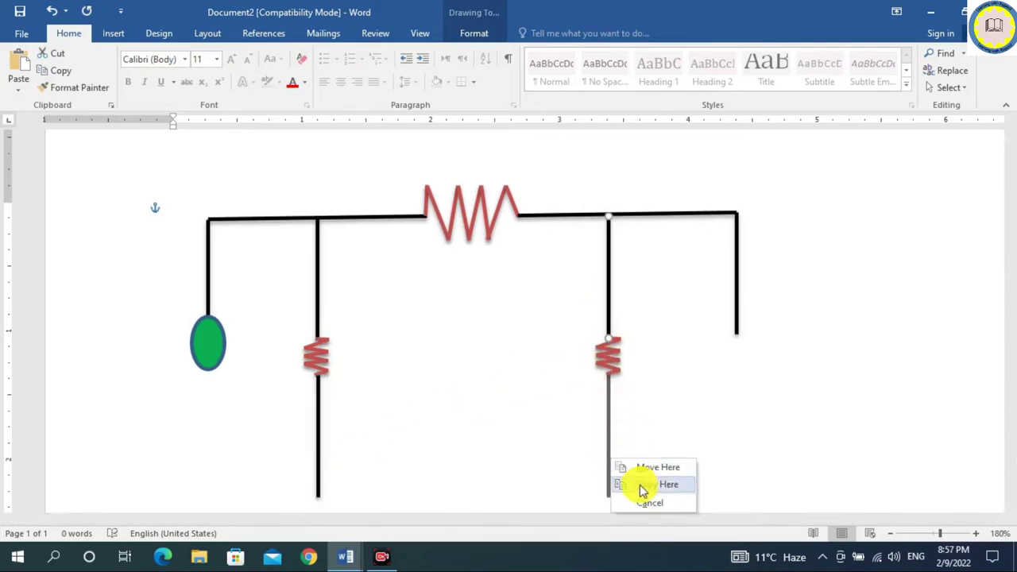
{"action": "left_click", "coordinate": [636, 467]}
{"action": "scroll", "coordinate": [597, 406], "scroll_direction": "down", "scroll_amount": 1}
{"action": "scroll", "coordinate": [125, 249], "scroll_direction": "down", "scroll_amount": 1}
Step: Try copying the green source ellipse to the right, cancel, and select the rightmost vertical wire
{"action": "left_click", "coordinate": [207, 219]}
{"action": "mouse_move", "coordinate": [206, 218]}
{"action": "left_mouse_down"}
{"action": "mouse_move", "coordinate": [741, 315]}
{"action": "mouse_move", "coordinate": [742, 338]}
{"action": "left_mouse_up"}
{"action": "left_click", "coordinate": [617, 208]}
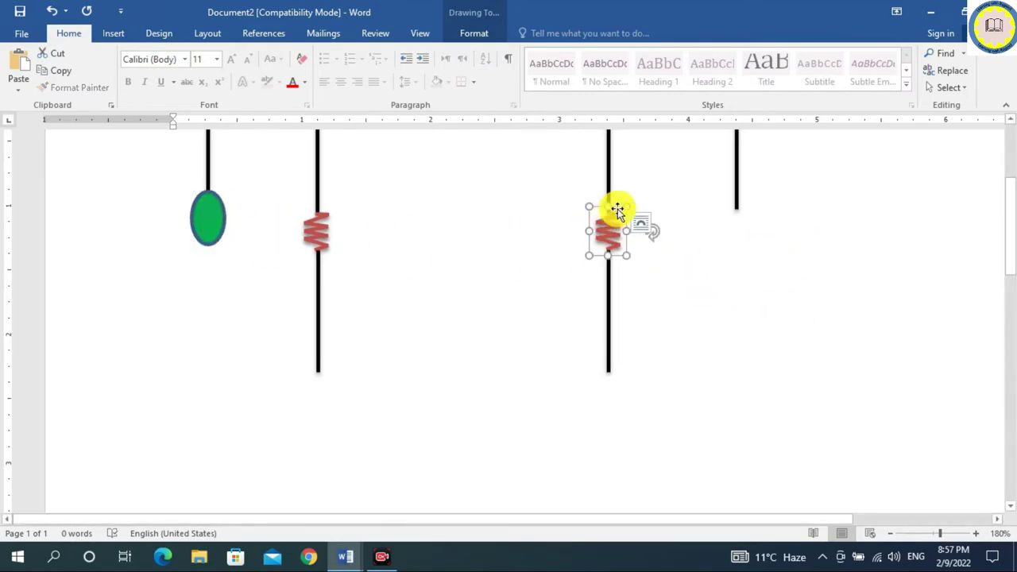
{"action": "left_click", "coordinate": [737, 203]}
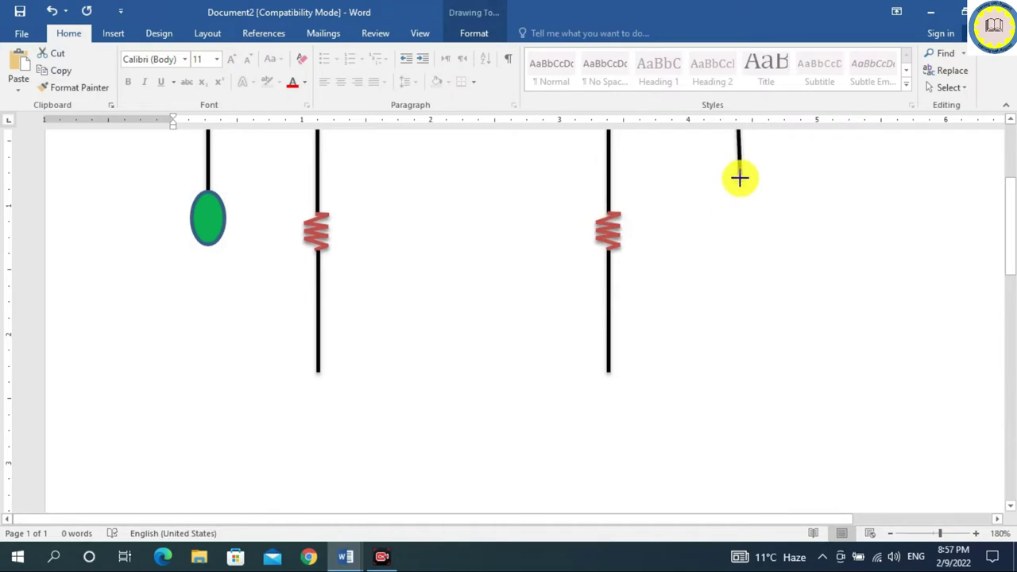
Step: Copy the small resistor onto the end of the rightmost vertical wire
{"action": "left_click_drag", "start_coordinate": [739, 163], "coordinate": [737, 163]}
{"action": "scroll", "coordinate": [605, 268], "scroll_direction": "up", "scroll_amount": 2}
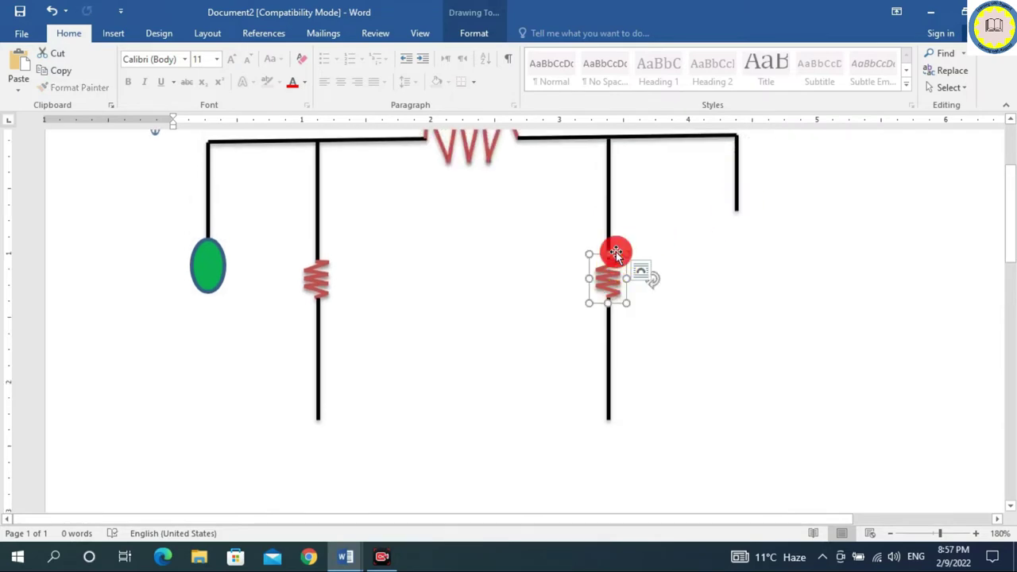
{"action": "left_click_drag", "start_coordinate": [616, 253], "coordinate": [755, 204]}
{"action": "left_click", "coordinate": [793, 234]}
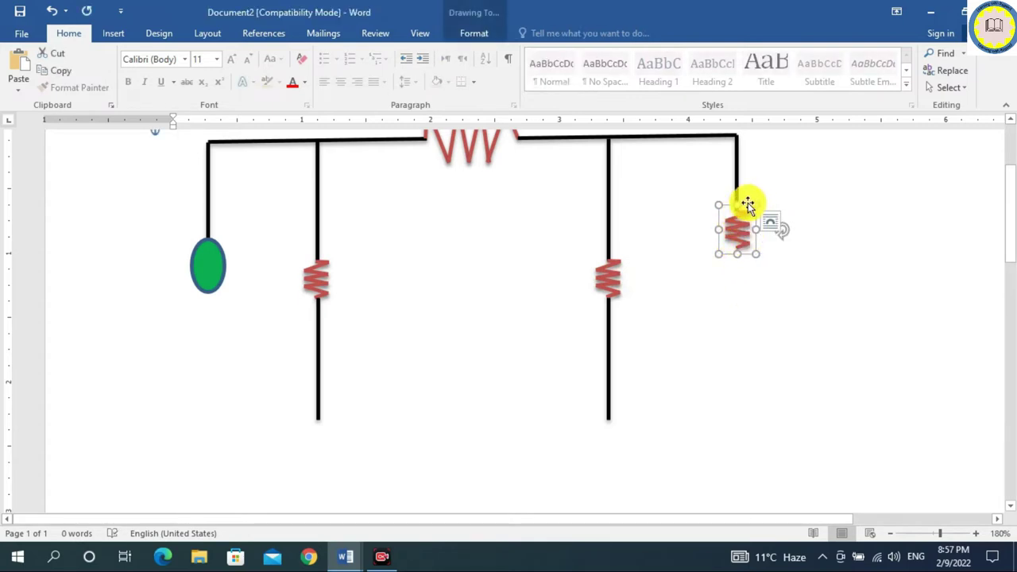
{"action": "left_click_drag", "start_coordinate": [747, 204], "coordinate": [742, 209]}
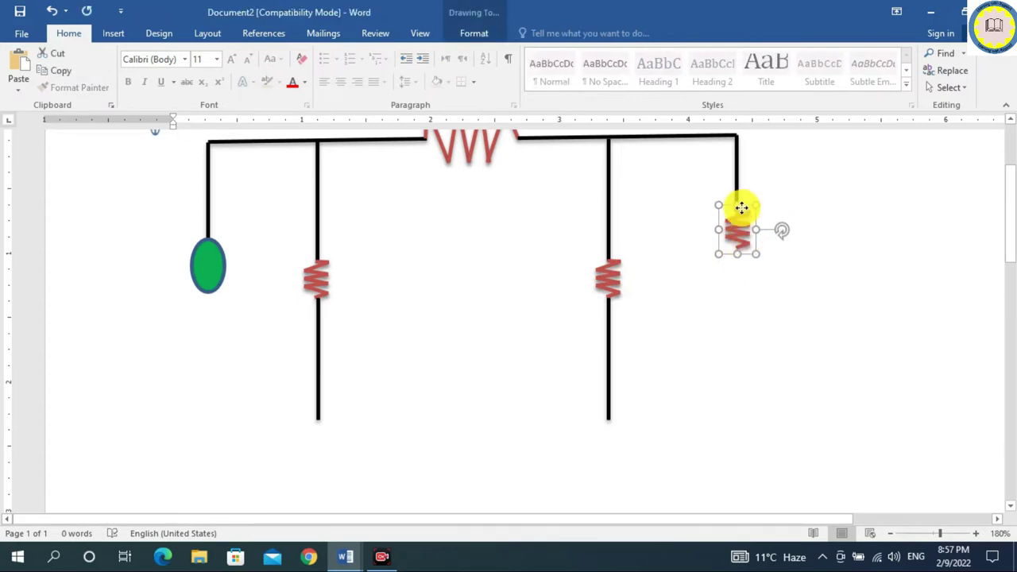
{"action": "left_click", "coordinate": [790, 284]}
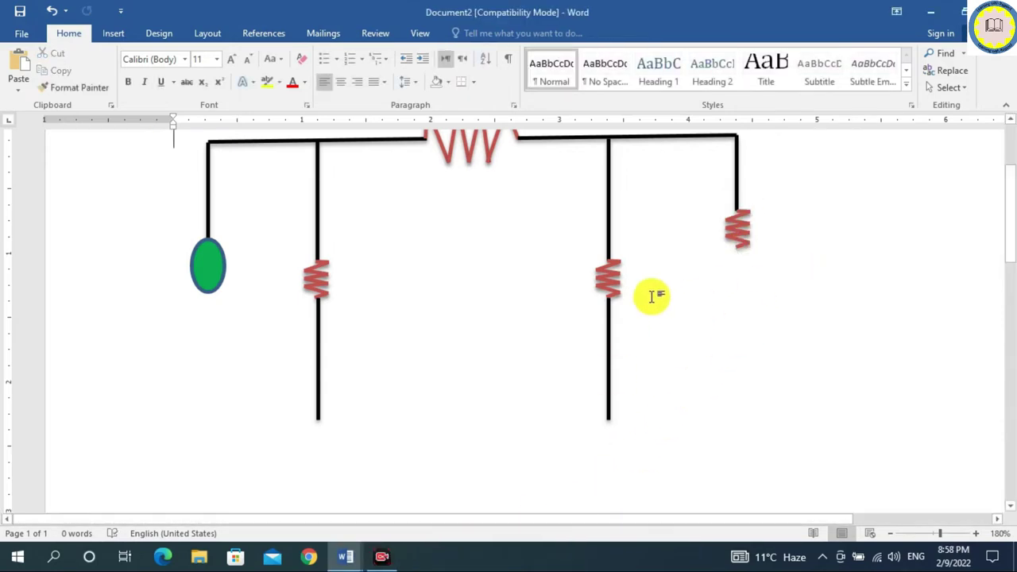
Step: Copy a wire below the new right resistor and shorten it
{"action": "mouse_move", "coordinate": [610, 366]}
{"action": "left_mouse_down"}
{"action": "mouse_move", "coordinate": [663, 334]}
{"action": "mouse_move", "coordinate": [736, 318]}
{"action": "left_mouse_up"}
{"action": "left_click", "coordinate": [759, 340]}
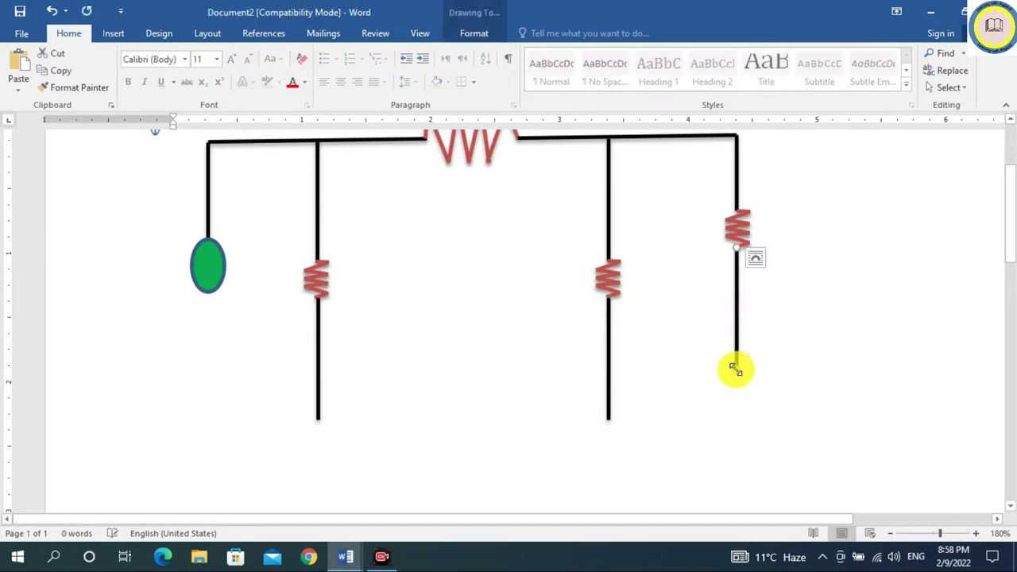
{"action": "left_click_drag", "start_coordinate": [736, 368], "coordinate": [733, 310]}
{"action": "scroll", "coordinate": [722, 445], "scroll_direction": "down", "scroll_amount": 3}
{"action": "scroll", "coordinate": [716, 448], "scroll_direction": "up", "scroll_amount": 5}
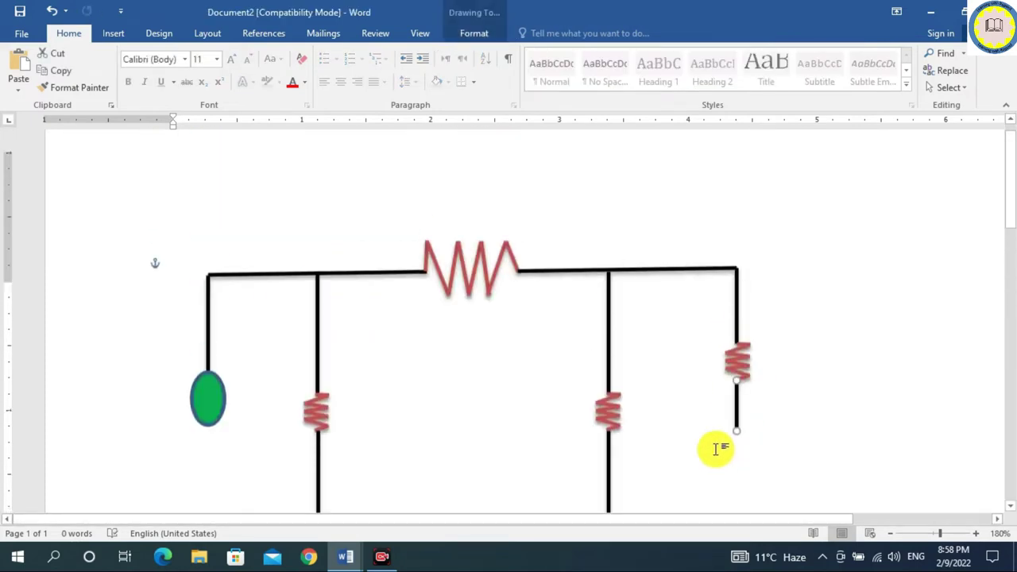
{"action": "scroll", "coordinate": [716, 448], "scroll_direction": "up", "scroll_amount": 1}
{"action": "scroll", "coordinate": [920, 504], "scroll_direction": "down", "scroll_amount": 1}
Step: Move the green source ellipse below the right resistor and centre it on the wire
{"action": "left_click_drag", "start_coordinate": [213, 350], "coordinate": [739, 397]}
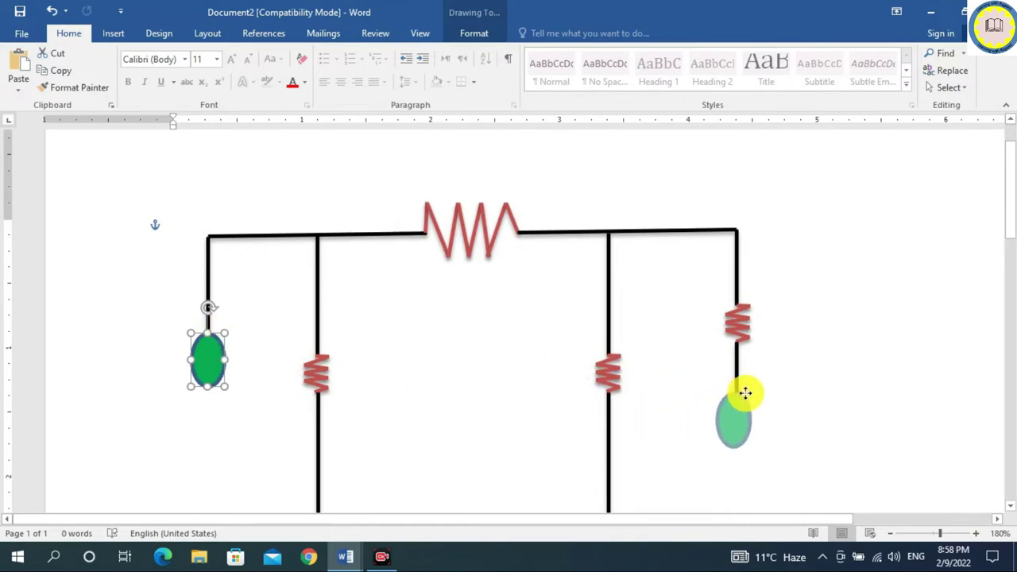
{"action": "left_click_drag", "start_coordinate": [745, 393], "coordinate": [750, 394]}
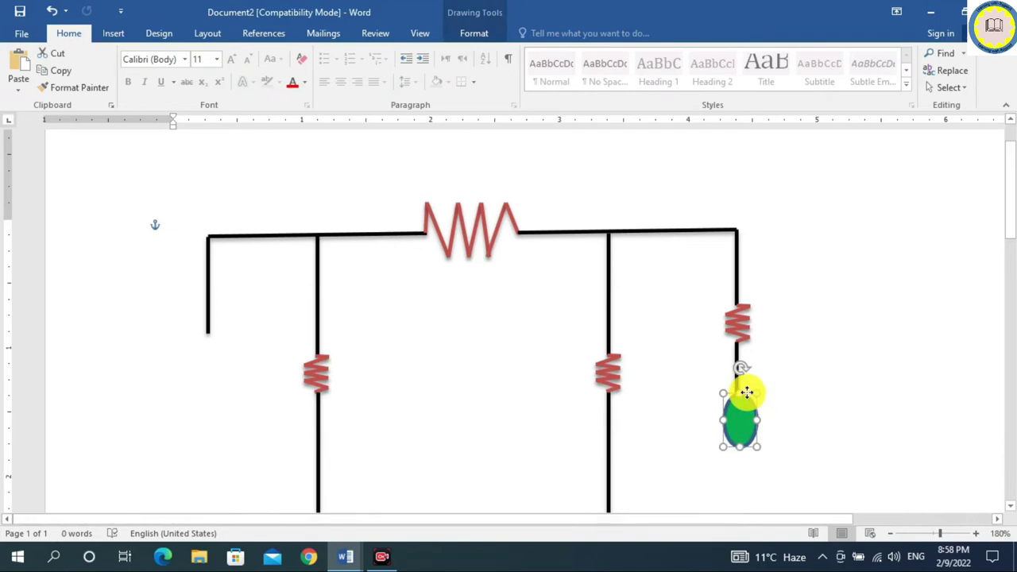
{"action": "key", "text": "Left"}
{"action": "key", "text": "Left"}
{"action": "key", "text": "Left"}
{"action": "key", "text": "Up"}
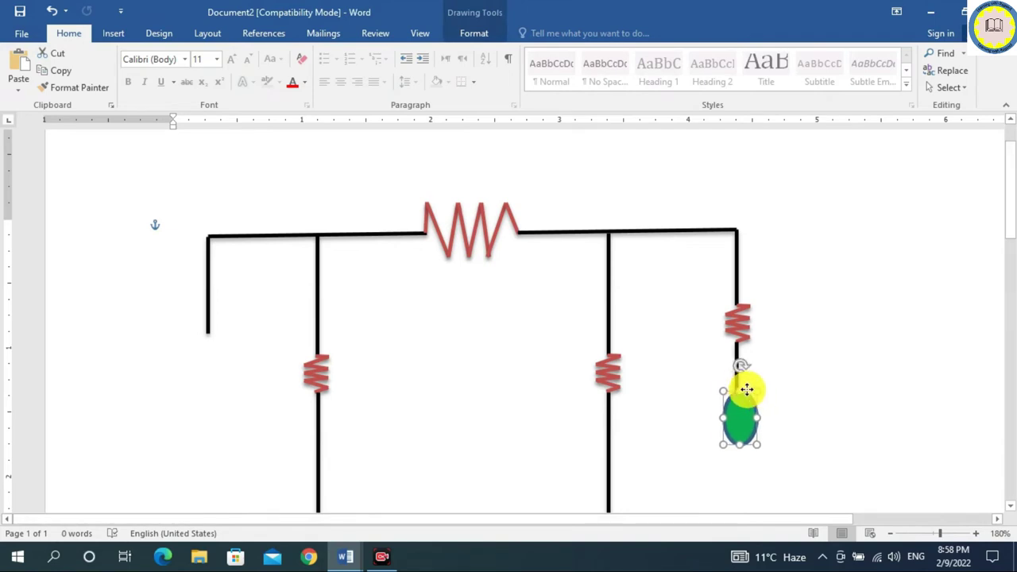
{"action": "scroll", "coordinate": [825, 432], "scroll_direction": "down", "scroll_amount": 3}
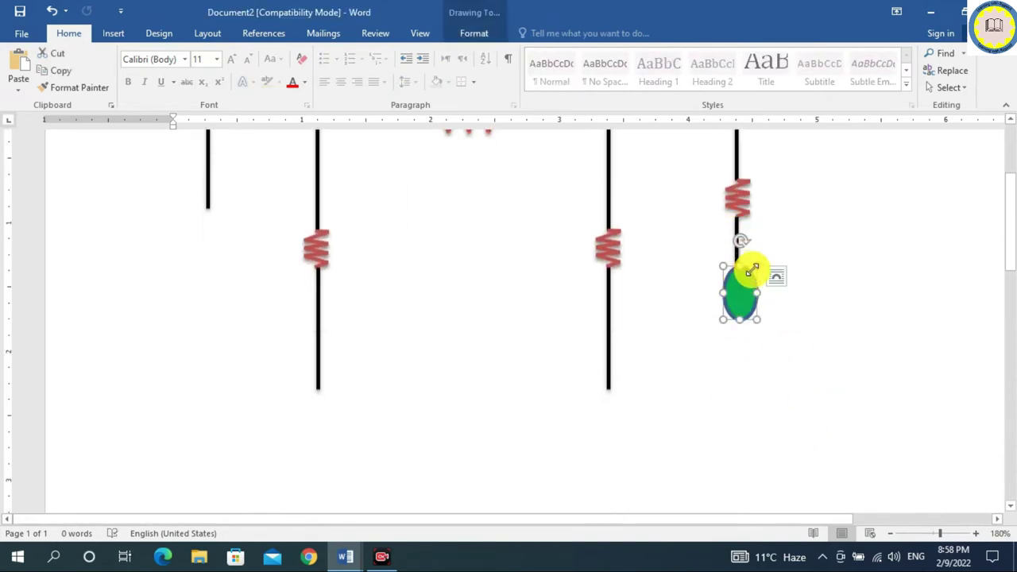
{"action": "key", "text": "Left"}
{"action": "key", "text": "Left"}
{"action": "key", "text": "Left"}
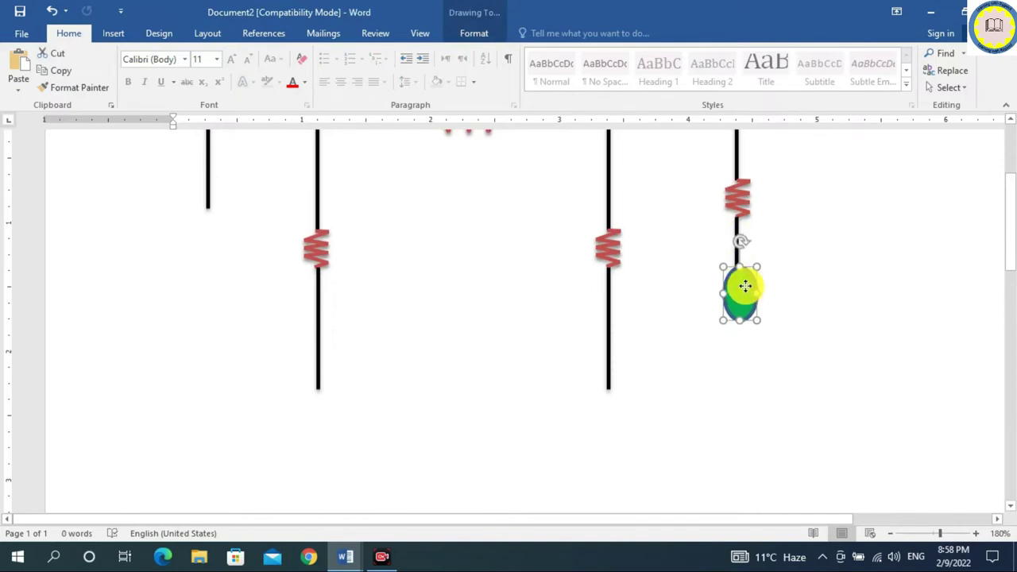
{"action": "key", "text": "Down"}
{"action": "key", "text": "Down"}
{"action": "key", "text": "Down"}
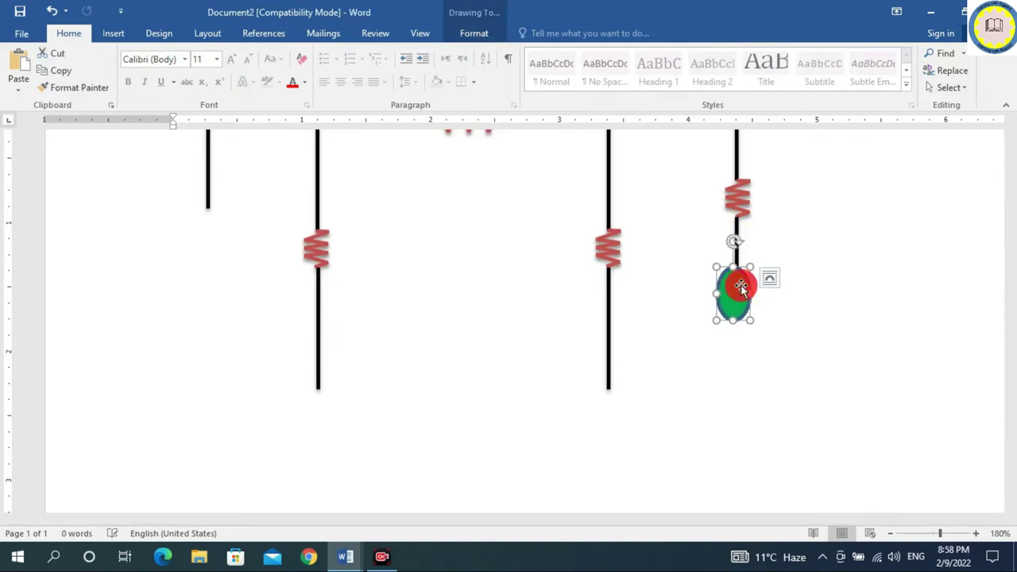
{"action": "left_click", "coordinate": [783, 349]}
{"action": "left_click", "coordinate": [724, 343]}
{"action": "left_click_drag", "start_coordinate": [738, 326], "coordinate": [744, 327]}
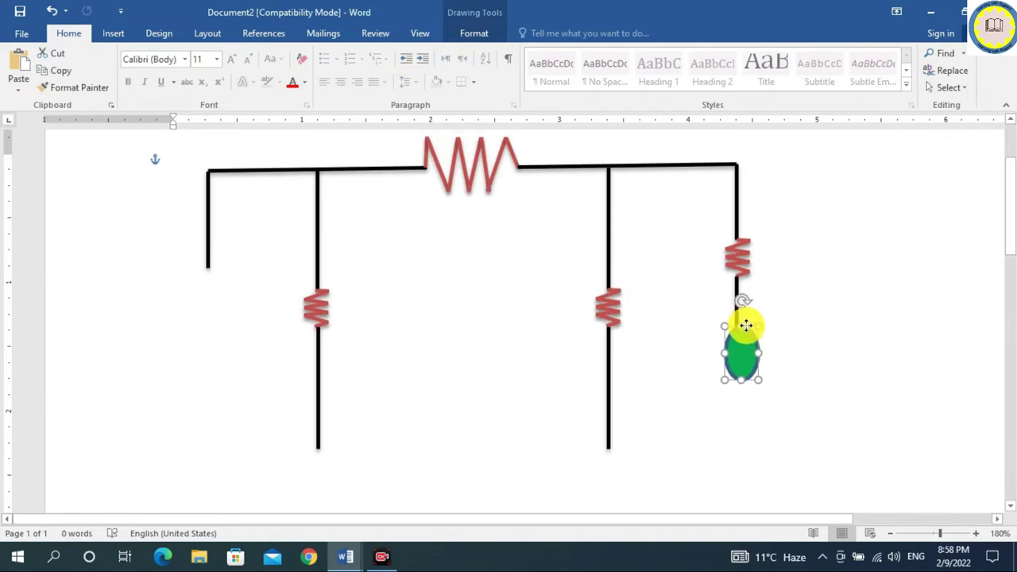
{"action": "left_click", "coordinate": [771, 357]}
Step: Copy the wire above the green source to sit below it
{"action": "scroll", "coordinate": [761, 339], "scroll_direction": "down", "scroll_amount": 1}
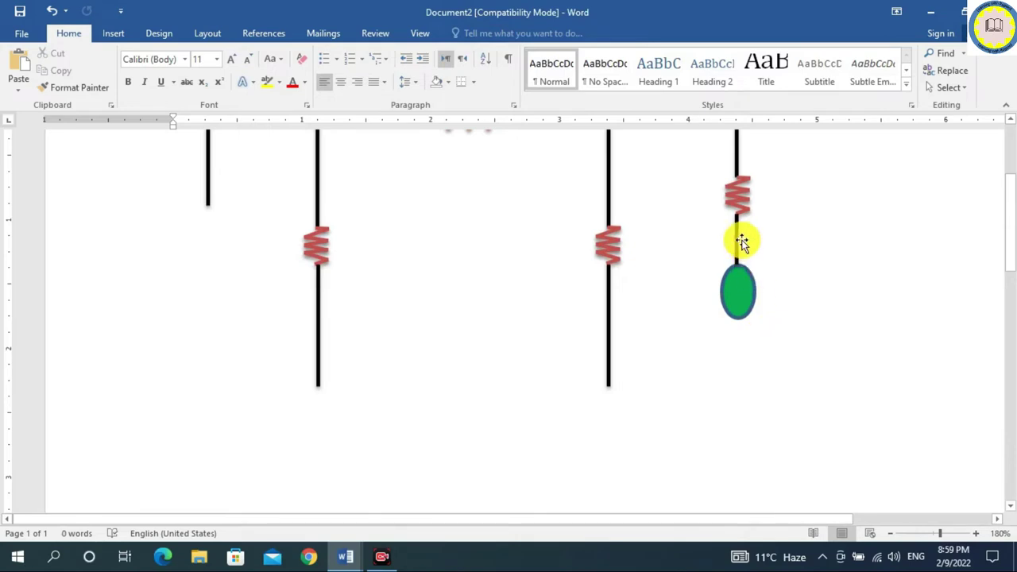
{"action": "left_click_drag", "start_coordinate": [738, 237], "coordinate": [738, 343]}
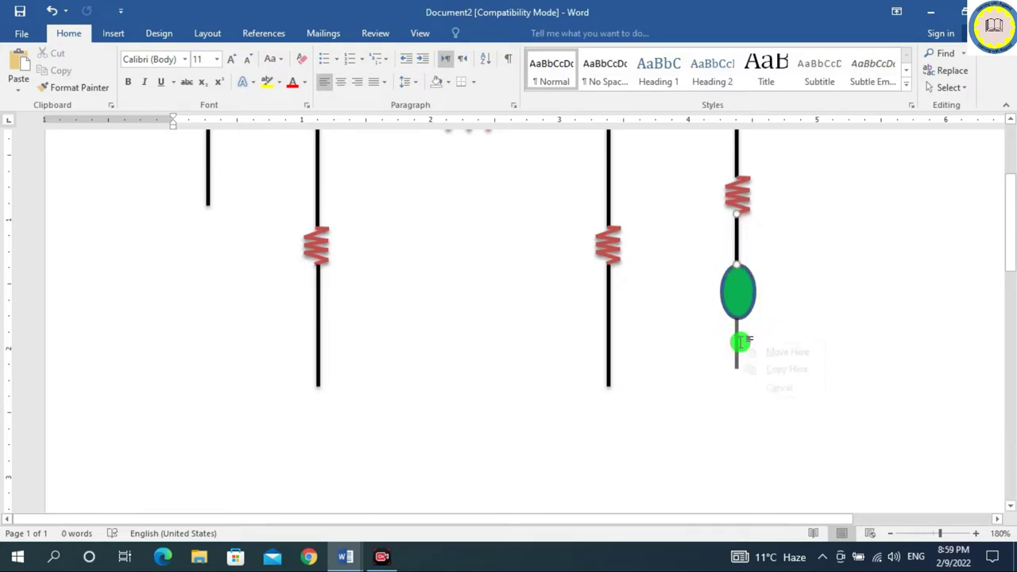
{"action": "left_click", "coordinate": [768, 369]}
{"action": "scroll", "coordinate": [474, 322], "scroll_direction": "up", "scroll_amount": 3}
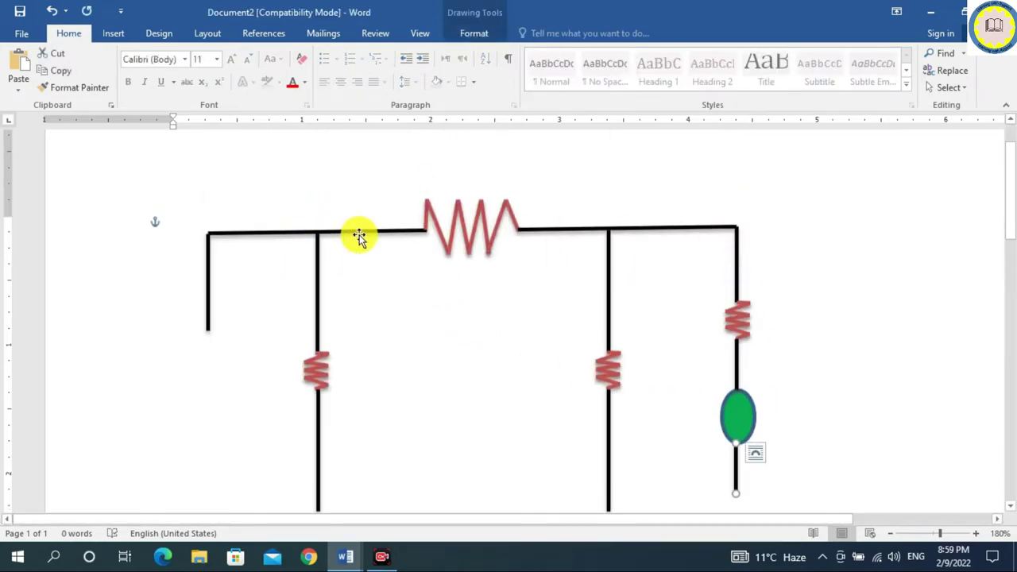
Step: Copy the green source back onto the left wire and copy a top wire downward
{"action": "left_click_drag", "start_coordinate": [738, 414], "coordinate": [208, 353]}
{"action": "left_click", "coordinate": [386, 363]}
{"action": "scroll", "coordinate": [348, 267], "scroll_direction": "down", "scroll_amount": 2}
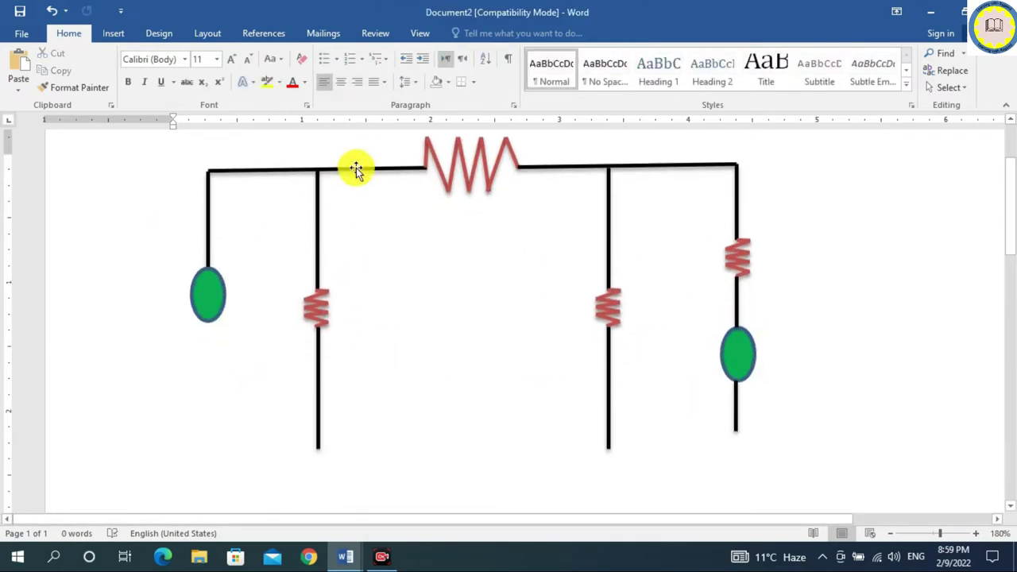
{"action": "left_click_drag", "start_coordinate": [356, 170], "coordinate": [350, 452]}
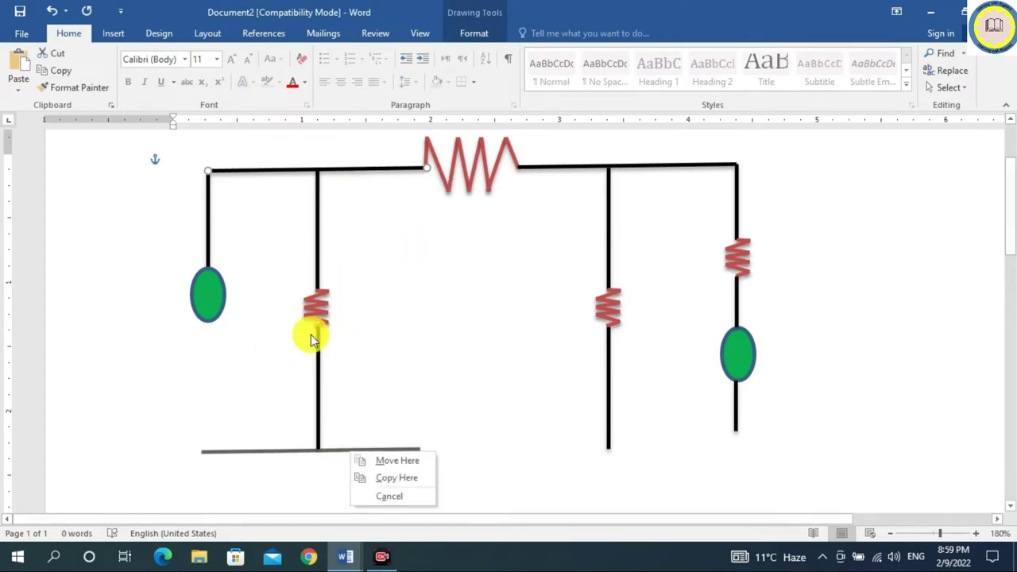
Step: Copy a vertical wire below the left source to extend its branch
{"action": "left_click_drag", "start_coordinate": [205, 243], "coordinate": [201, 394]}
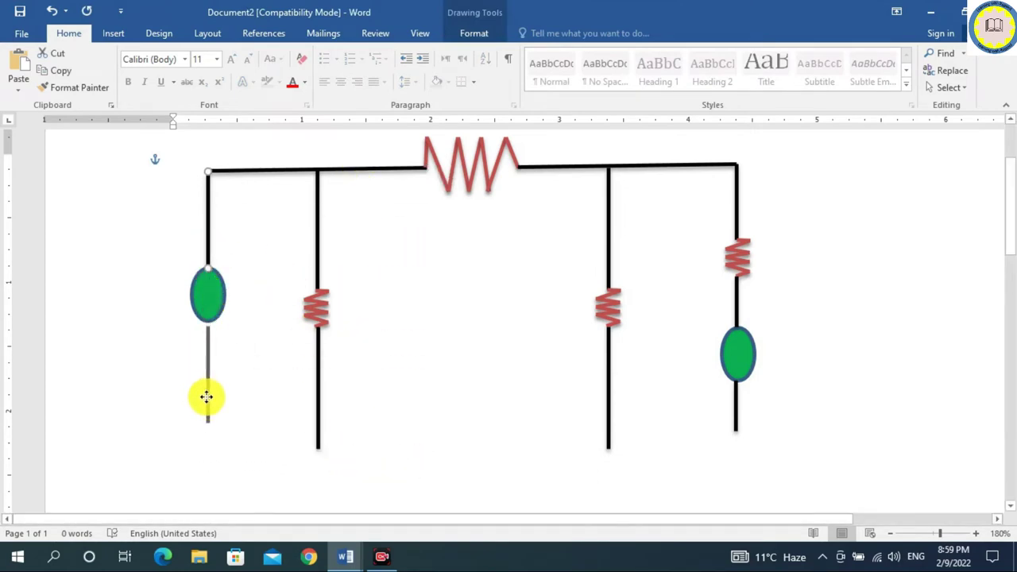
{"action": "left_click", "coordinate": [252, 418]}
{"action": "scroll", "coordinate": [278, 262], "scroll_direction": "down", "scroll_amount": 4}
{"action": "scroll", "coordinate": [291, 208], "scroll_direction": "up", "scroll_amount": 6}
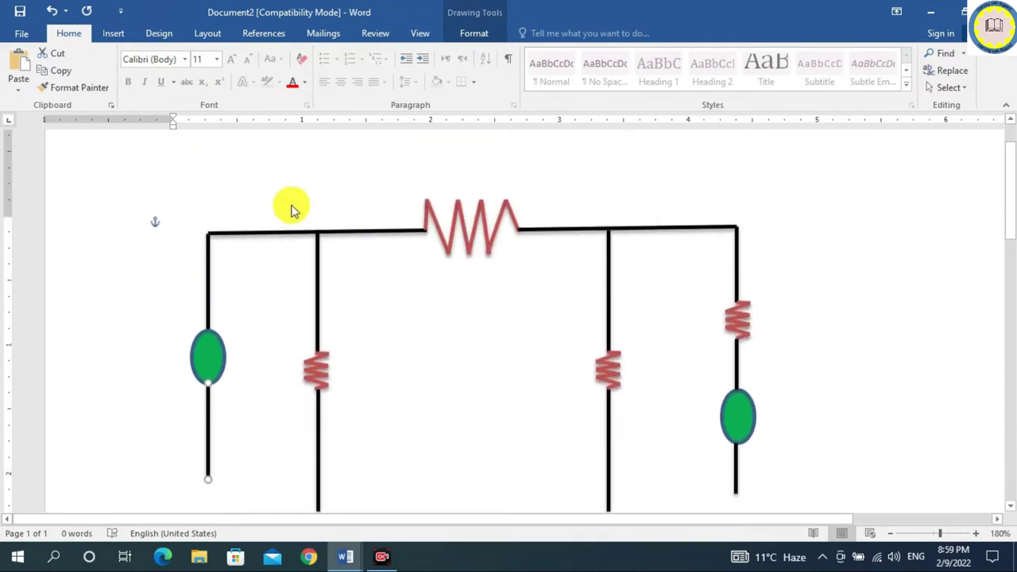
Step: Copy the top-left horizontal wire down to form a bottom wire under the left branches
{"action": "left_click_drag", "start_coordinate": [287, 234], "coordinate": [287, 229]}
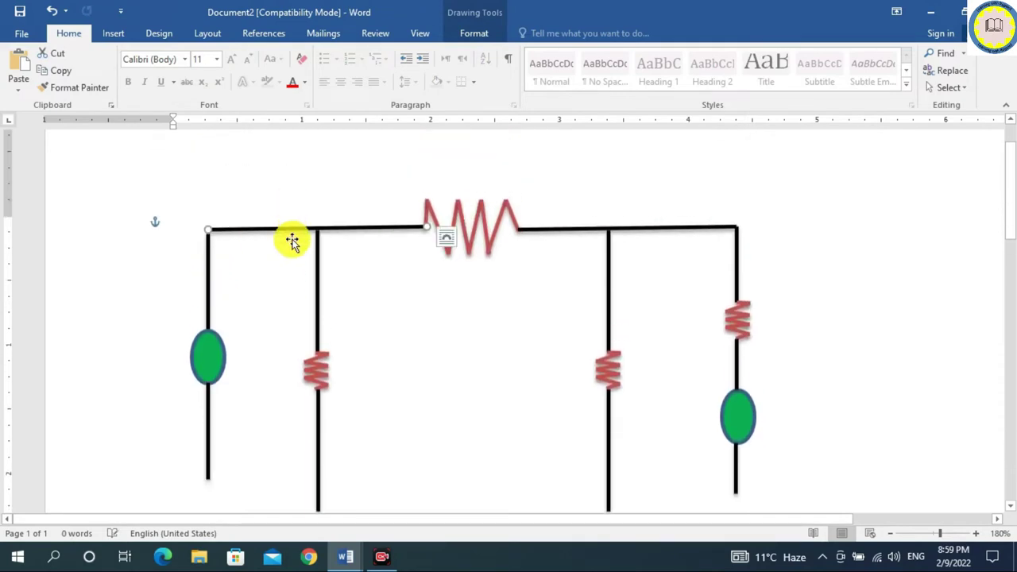
{"action": "left_click", "coordinate": [292, 242]}
{"action": "left_click", "coordinate": [51, 11]}
{"action": "left_click", "coordinate": [250, 261]}
{"action": "scroll", "coordinate": [268, 224], "scroll_direction": "down", "scroll_amount": 2}
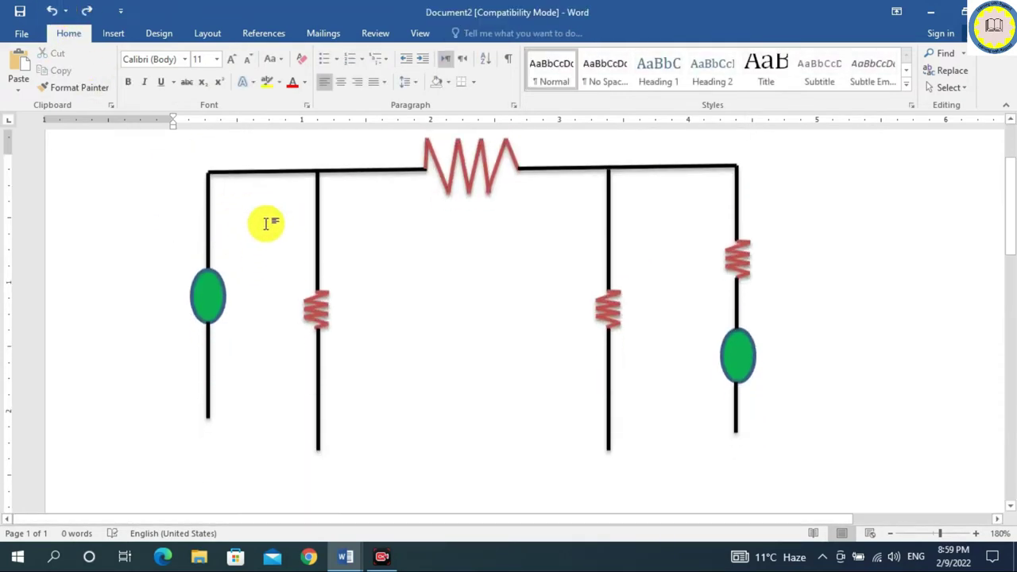
{"action": "left_click_drag", "start_coordinate": [273, 170], "coordinate": [275, 452]}
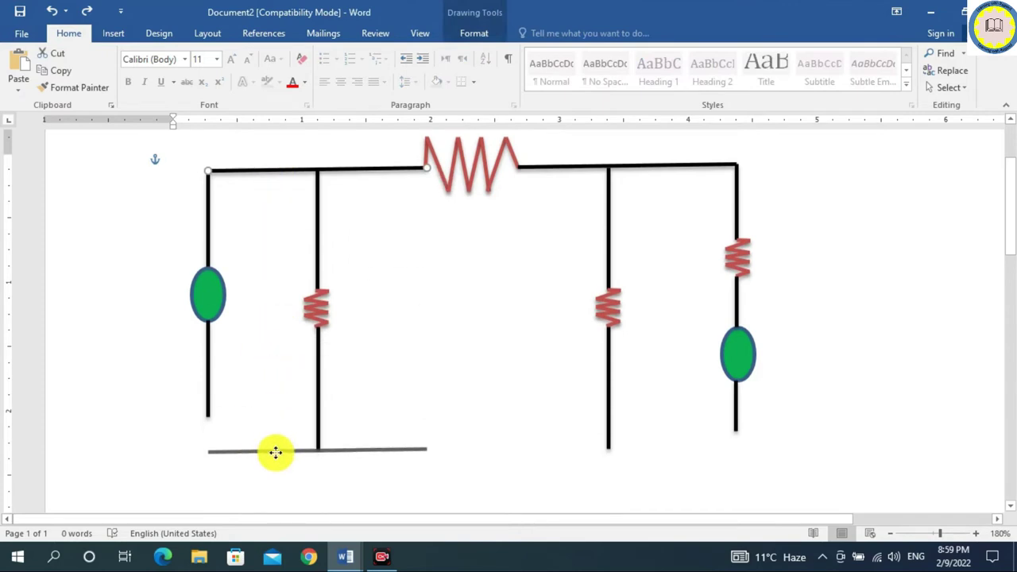
{"action": "left_click", "coordinate": [316, 480]}
{"action": "scroll", "coordinate": [273, 391], "scroll_direction": "down", "scroll_amount": 2}
{"action": "scroll", "coordinate": [177, 317], "scroll_direction": "up", "scroll_amount": 2}
{"action": "scroll", "coordinate": [302, 397], "scroll_direction": "up", "scroll_amount": 2}
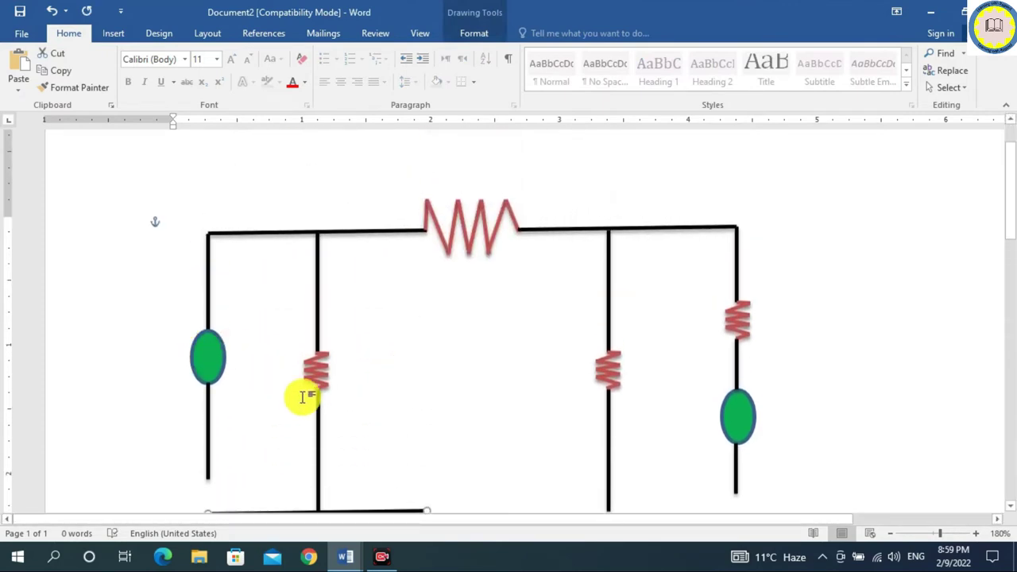
{"action": "scroll", "coordinate": [302, 398], "scroll_direction": "down", "scroll_amount": 2}
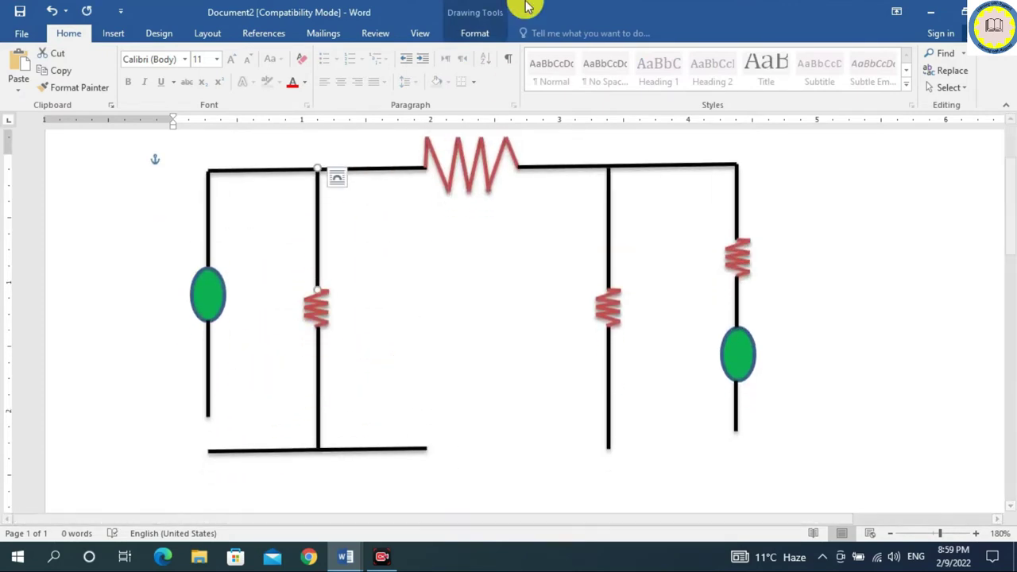
{"action": "left_click", "coordinate": [476, 33]}
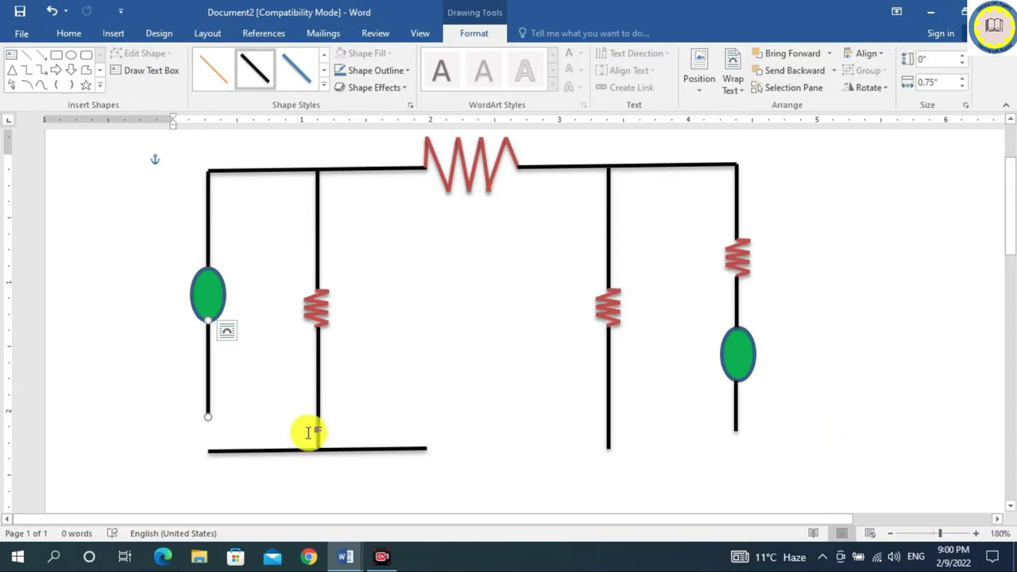
Step: Copy the bottom wire to the lower right and level it with the right branch
{"action": "left_click_drag", "start_coordinate": [376, 451], "coordinate": [691, 436]}
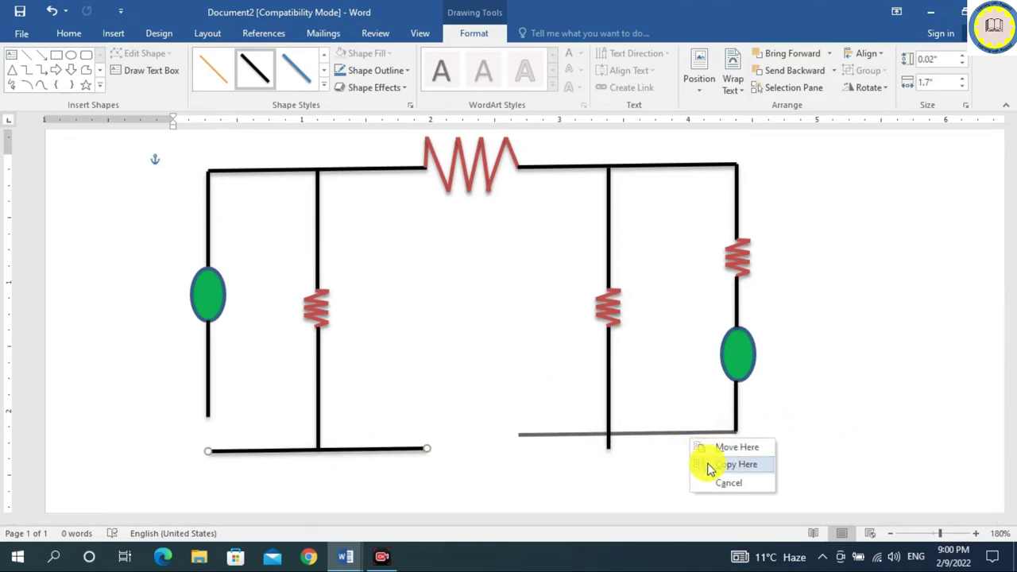
{"action": "left_click", "coordinate": [706, 464]}
{"action": "left_click", "coordinate": [609, 403]}
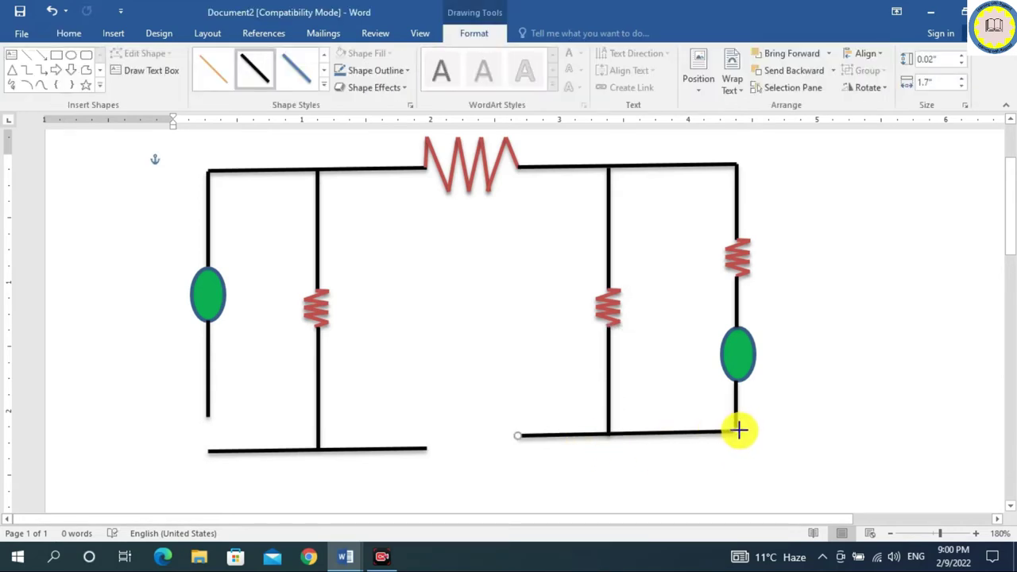
{"action": "left_click_drag", "start_coordinate": [739, 430], "coordinate": [738, 436]}
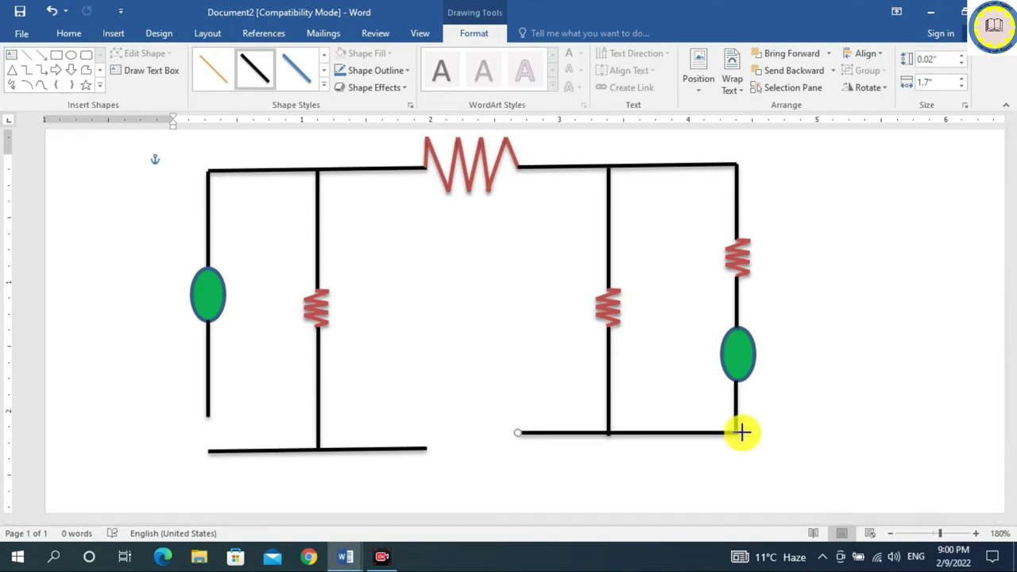
{"action": "left_click", "coordinate": [689, 486]}
{"action": "left_click", "coordinate": [676, 433]}
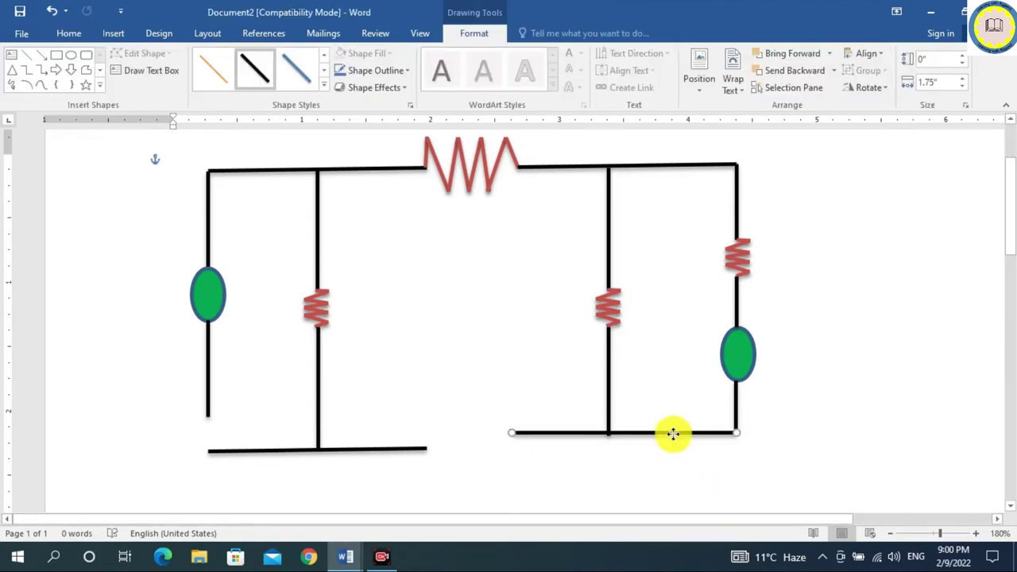
{"action": "left_click_drag", "start_coordinate": [673, 434], "coordinate": [672, 437]}
{"action": "left_click", "coordinate": [722, 420]}
{"action": "left_click", "coordinate": [737, 421]}
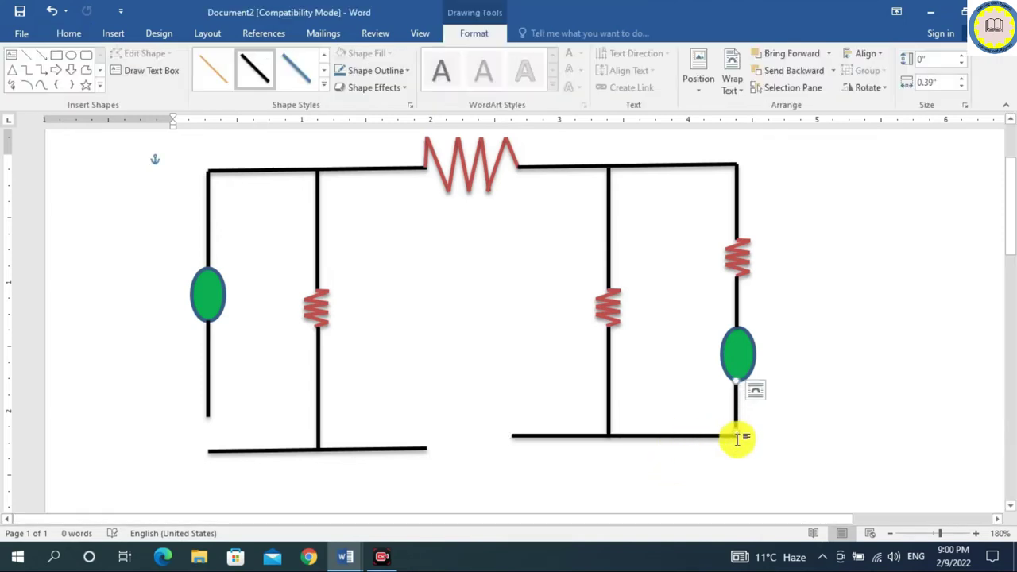
{"action": "left_click", "coordinate": [718, 475]}
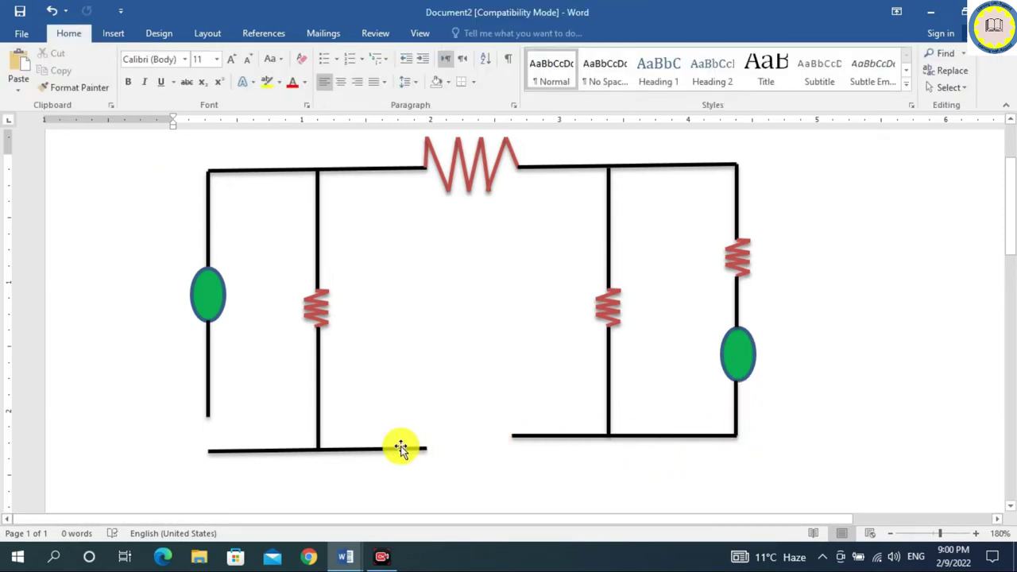
Step: Slide the bottom-left wire to join the others and pull its end to the left branch
{"action": "left_click_drag", "start_coordinate": [400, 448], "coordinate": [486, 436]}
{"action": "left_click", "coordinate": [418, 449]}
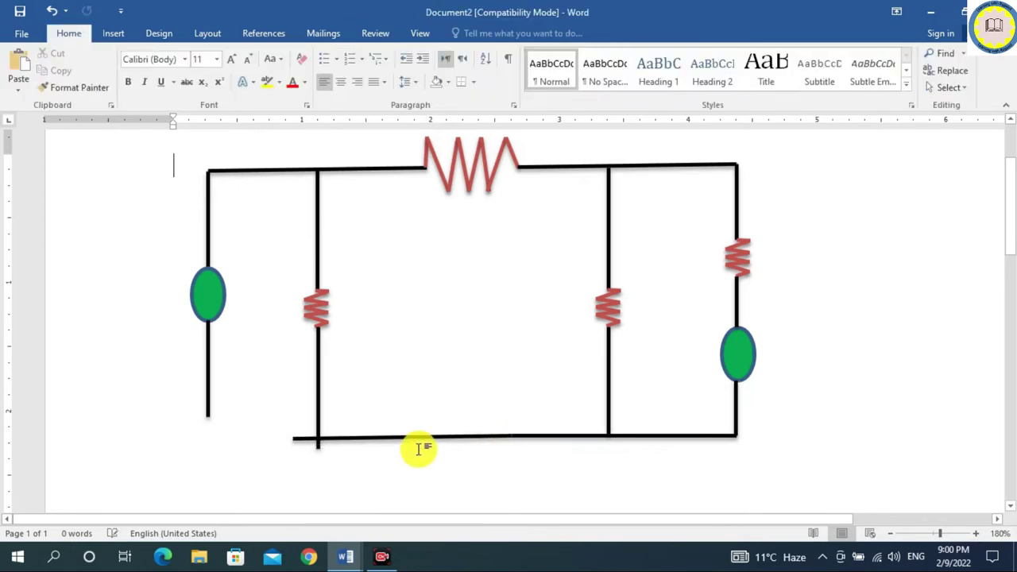
{"action": "left_click_drag", "start_coordinate": [404, 441], "coordinate": [190, 443]}
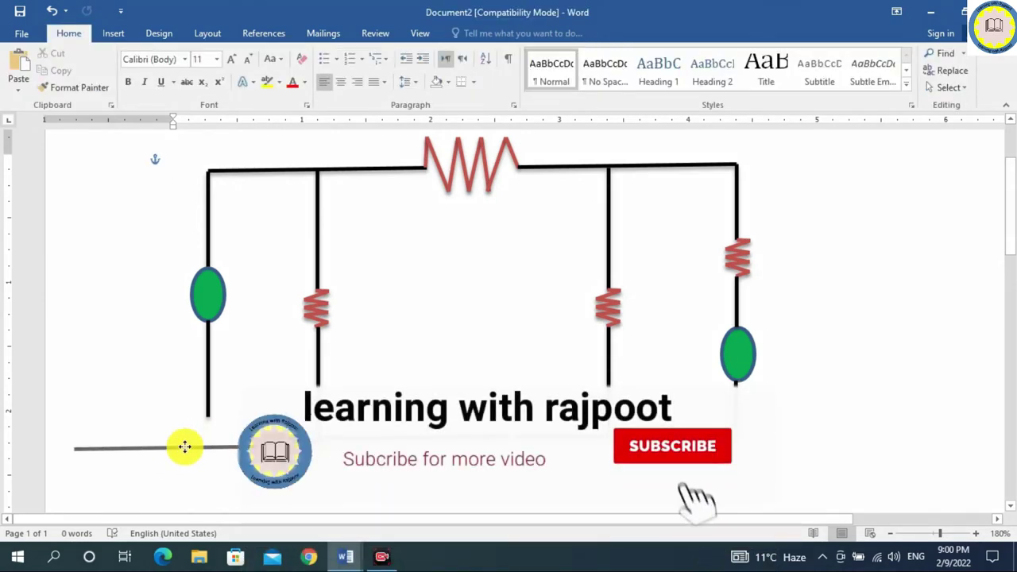
{"action": "left_click", "coordinate": [208, 454]}
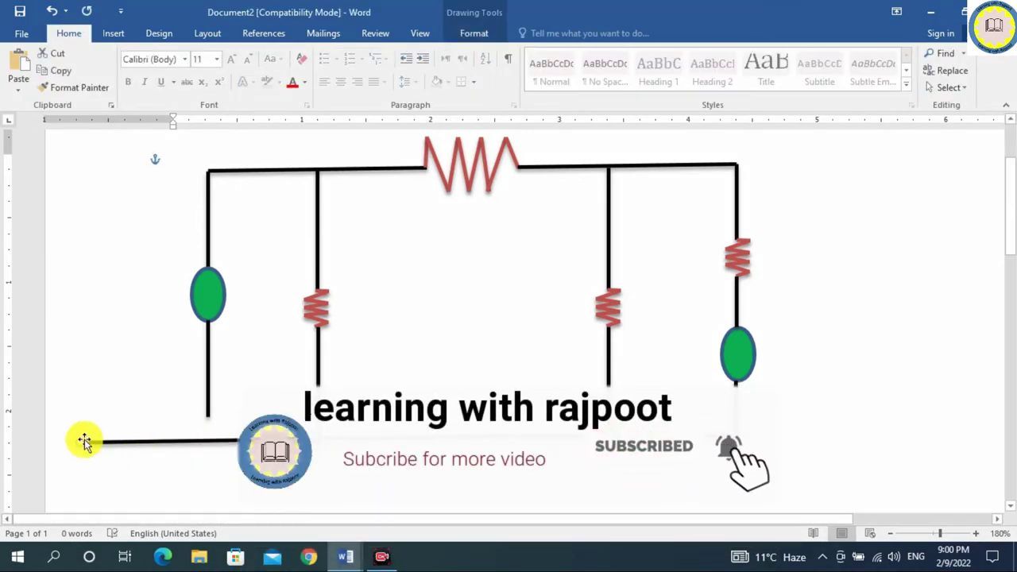
{"action": "left_click_drag", "start_coordinate": [84, 441], "coordinate": [205, 441]}
{"action": "left_click", "coordinate": [209, 427]}
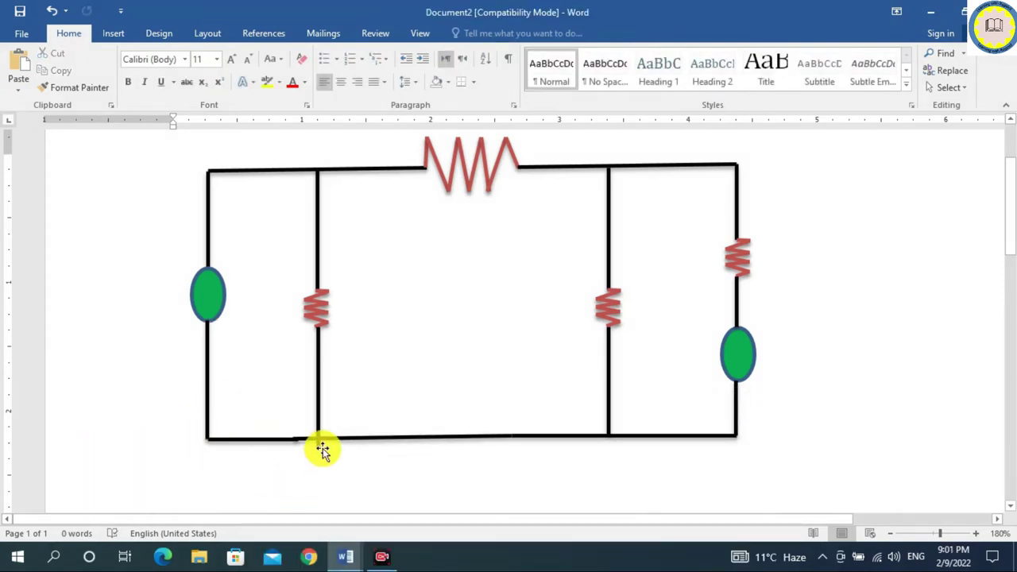
Step: Level the bottom-left wire segment with the bottom wire
{"action": "left_click", "coordinate": [274, 441]}
{"action": "left_click", "coordinate": [300, 475]}
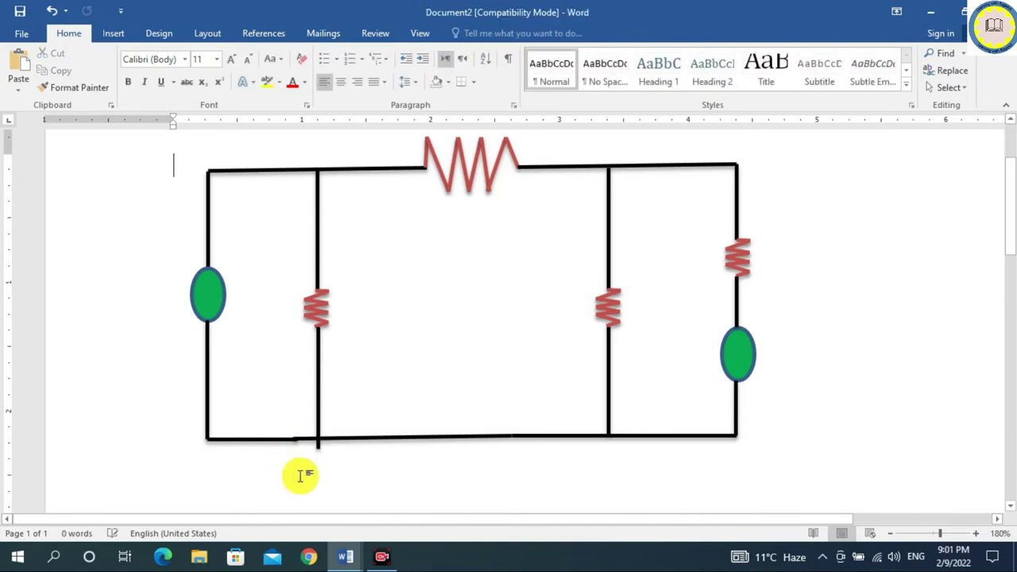
{"action": "left_click", "coordinate": [243, 448]}
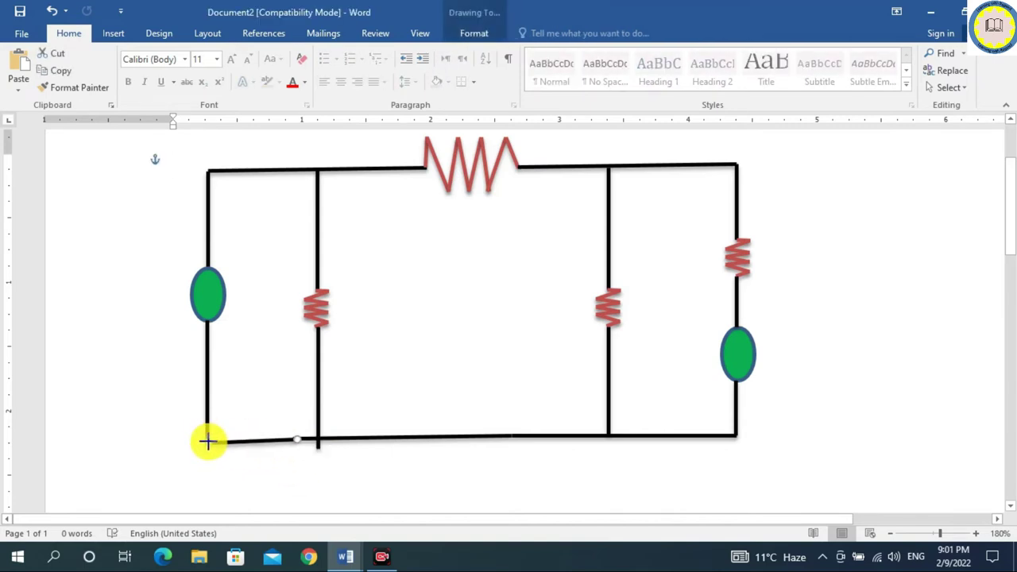
{"action": "left_click_drag", "start_coordinate": [206, 441], "coordinate": [205, 438]}
{"action": "left_click", "coordinate": [277, 451]}
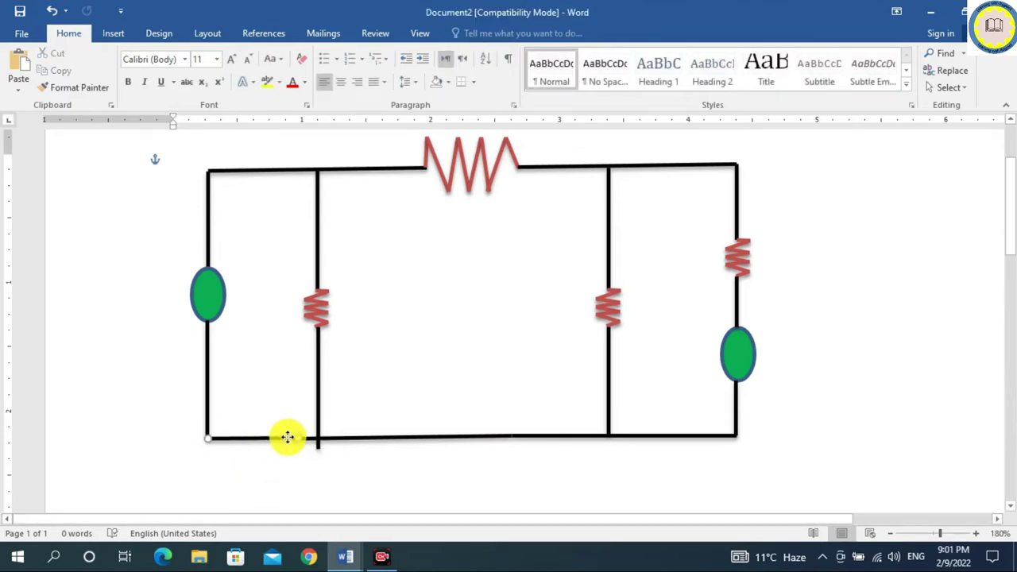
Step: Delete the extra short bottom-left wire segment
{"action": "left_click", "coordinate": [287, 438]}
{"action": "right_click", "coordinate": [261, 454]}
{"action": "left_click", "coordinate": [287, 221]}
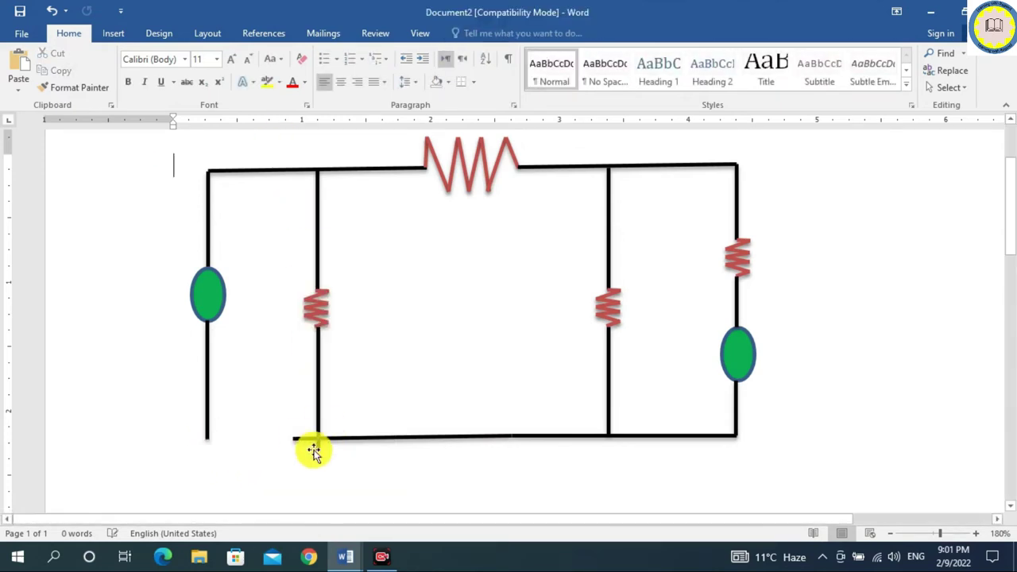
Step: Stretch the long bottom wire left to meet the left branch
{"action": "left_click", "coordinate": [297, 441]}
{"action": "left_click_drag", "start_coordinate": [288, 440], "coordinate": [206, 439]}
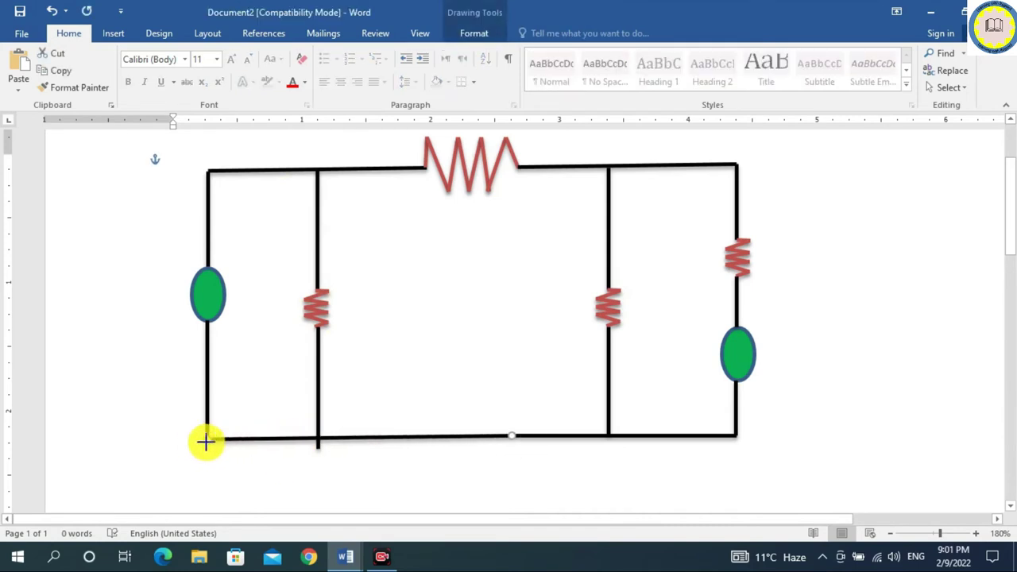
{"action": "left_click", "coordinate": [316, 453]}
{"action": "left_click", "coordinate": [316, 454]}
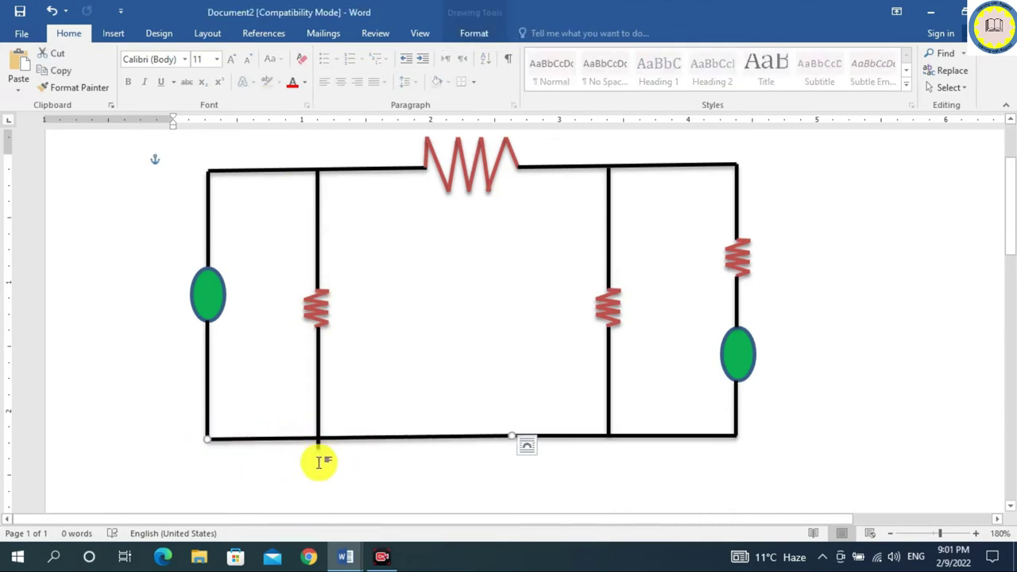
{"action": "left_click", "coordinate": [318, 390]}
{"action": "left_click", "coordinate": [339, 493]}
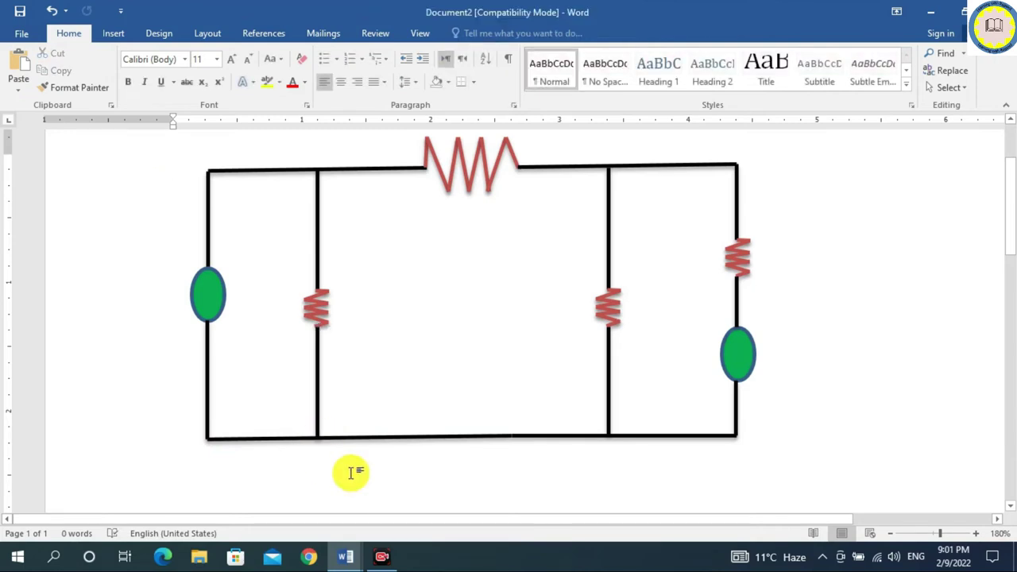
{"action": "left_click", "coordinate": [933, 533]}
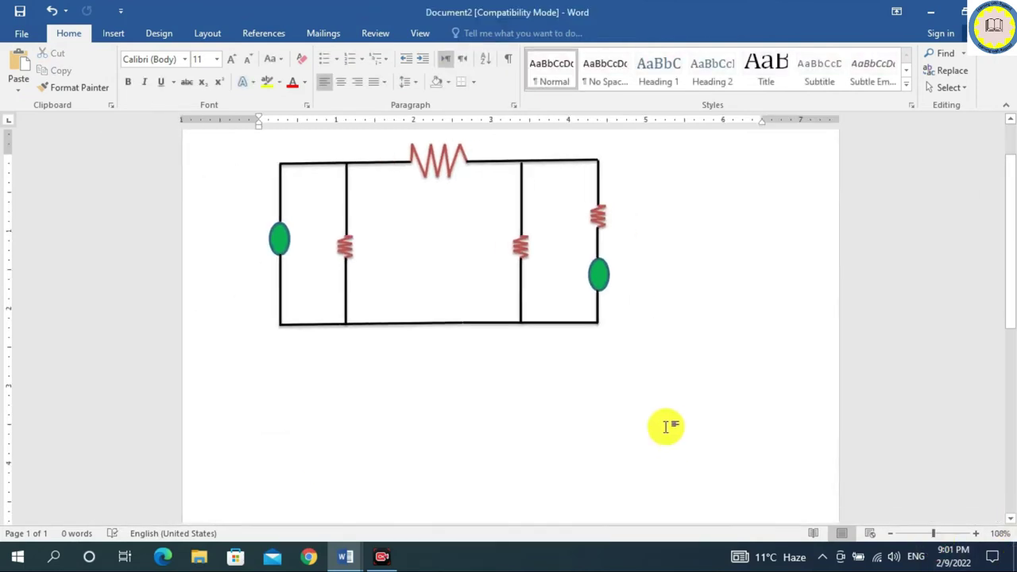
Step: Select all the circuit shapes with Select Objects and group them into one object
{"action": "scroll", "coordinate": [523, 252], "scroll_direction": "up", "scroll_amount": 1}
{"action": "scroll", "coordinate": [525, 255], "scroll_direction": "up", "scroll_amount": 1}
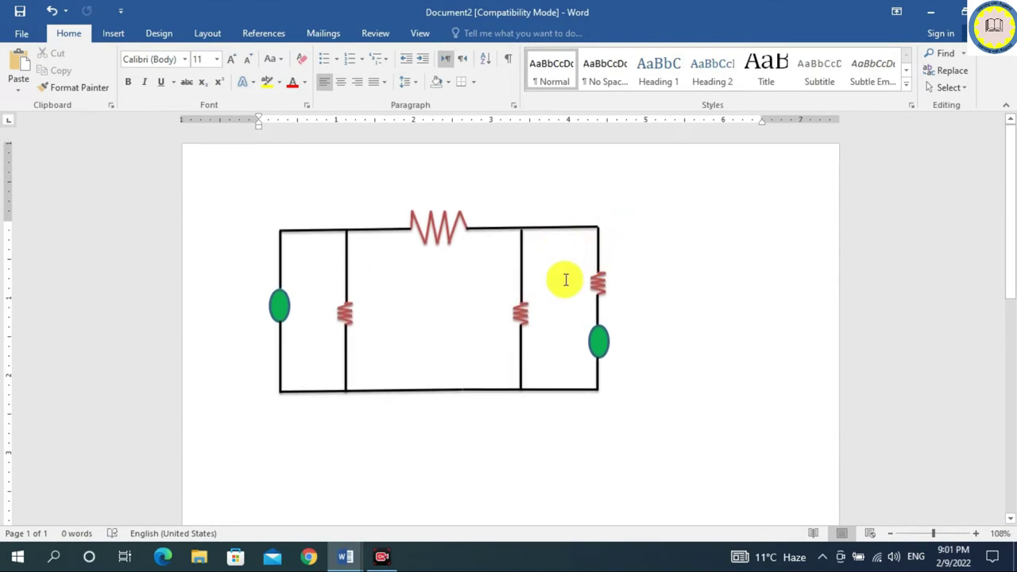
{"action": "left_click", "coordinate": [948, 88]}
{"action": "left_click", "coordinate": [826, 124]}
{"action": "left_click_drag", "start_coordinate": [675, 156], "coordinate": [217, 496]}
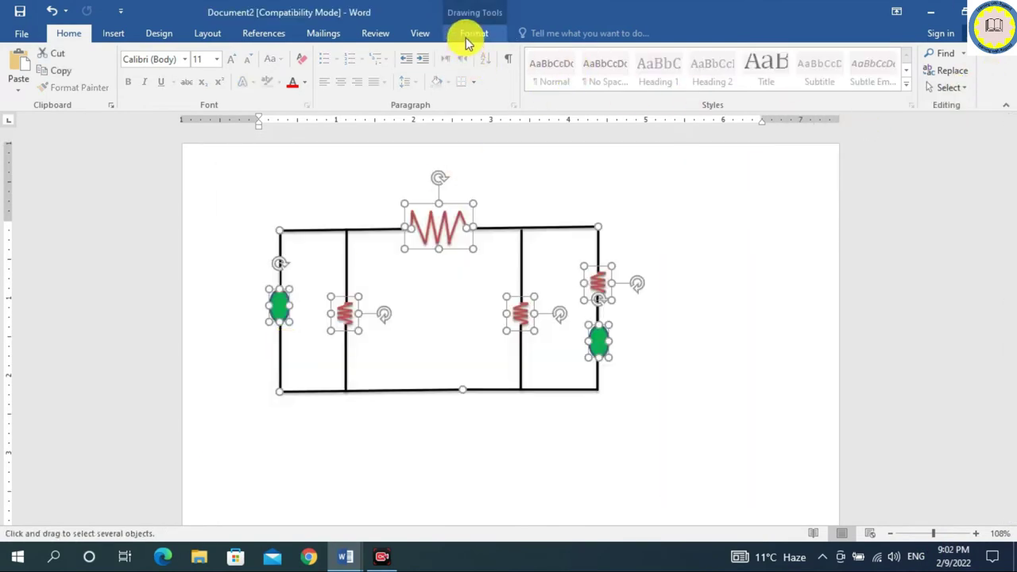
{"action": "left_click", "coordinate": [474, 32]}
{"action": "left_click", "coordinate": [868, 70]}
{"action": "left_click", "coordinate": [874, 90]}
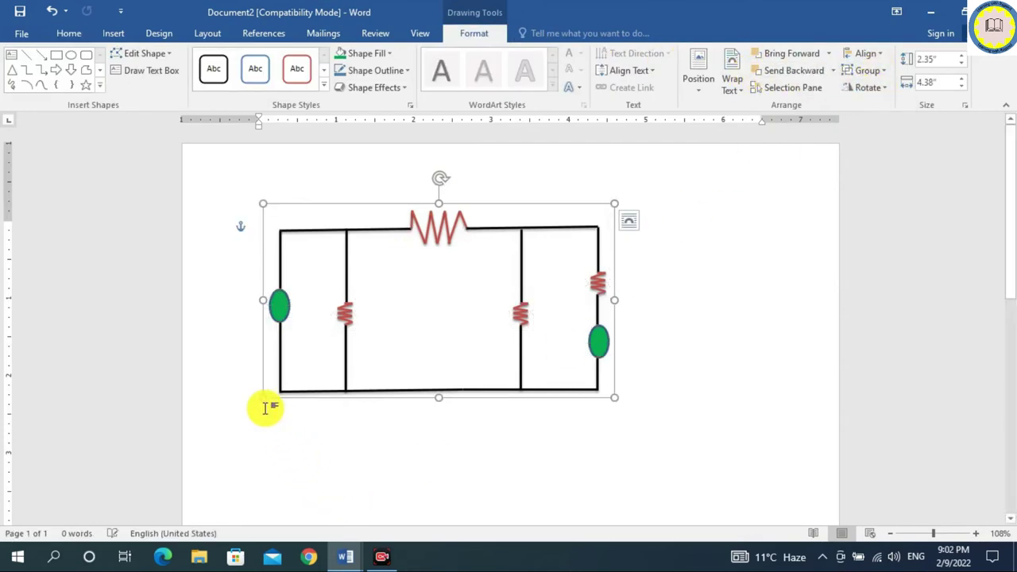
{"action": "left_click_drag", "start_coordinate": [263, 398], "coordinate": [273, 392]}
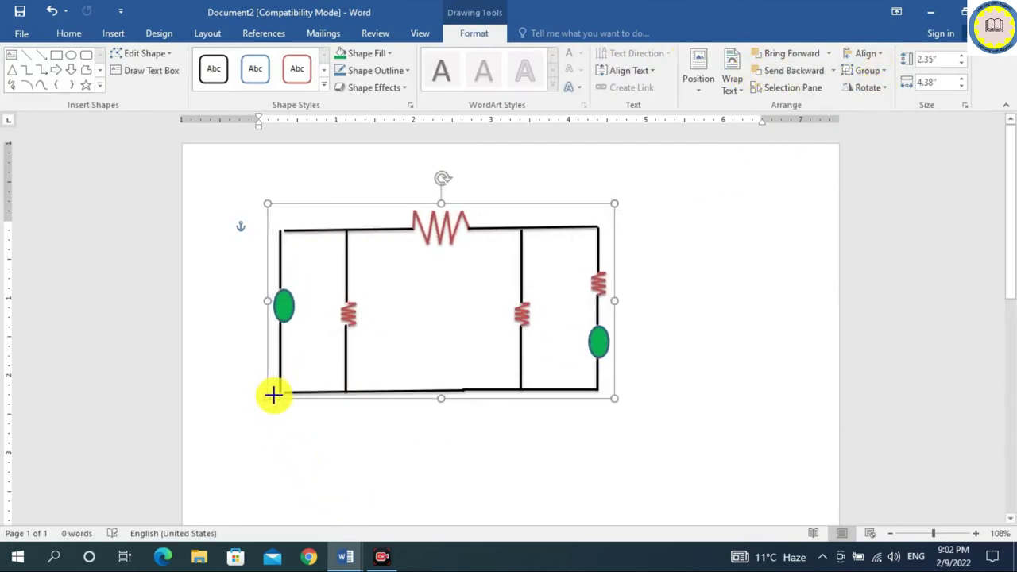
{"action": "left_click", "coordinate": [51, 11]}
{"action": "left_click", "coordinate": [656, 438]}
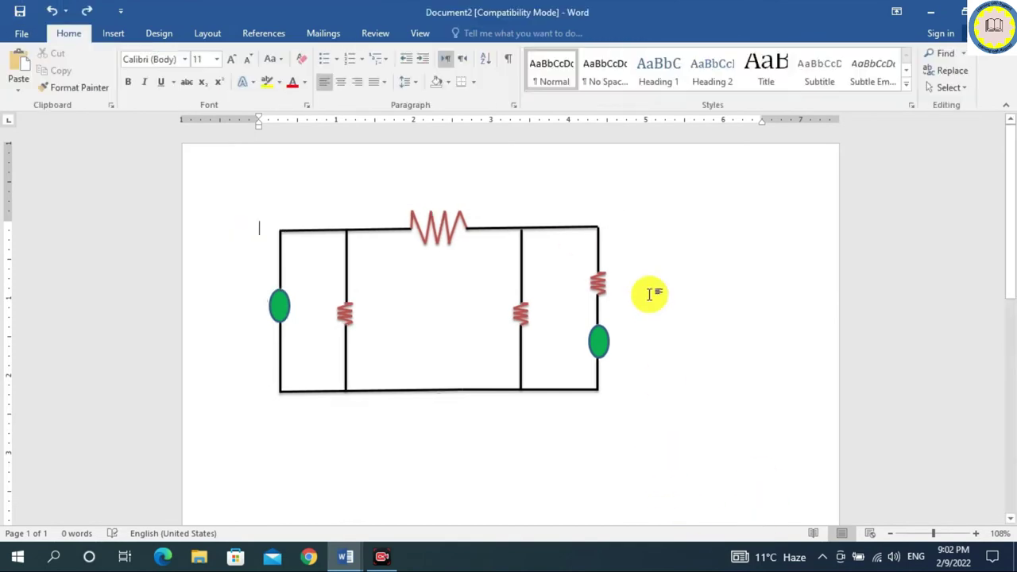
Step: Reselect the grouped circuit and ungroup it into separate shapes
{"action": "left_click", "coordinate": [968, 87]}
{"action": "left_click", "coordinate": [924, 127]}
{"action": "left_click_drag", "start_coordinate": [681, 170], "coordinate": [213, 489]}
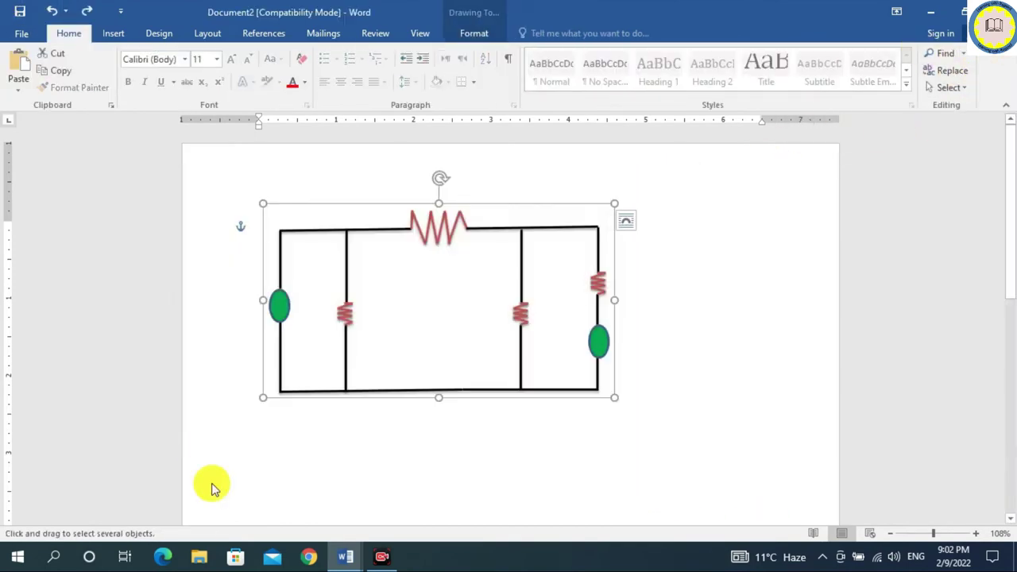
{"action": "left_click", "coordinate": [477, 33]}
{"action": "left_click", "coordinate": [867, 70]}
{"action": "left_click", "coordinate": [872, 112]}
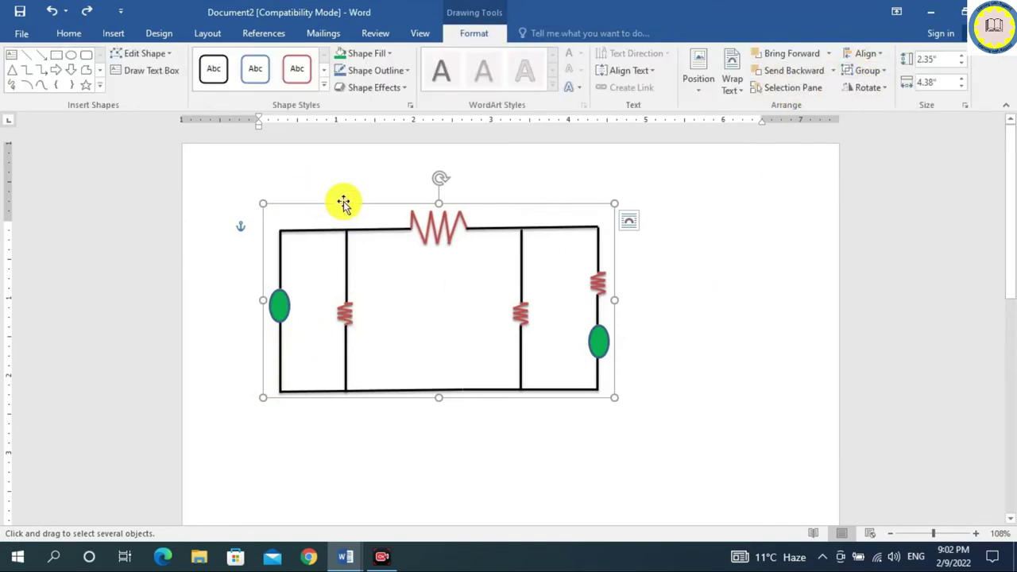
{"action": "mouse_move", "coordinate": [343, 203]}
{"action": "left_mouse_down"}
{"action": "mouse_move", "coordinate": [363, 200]}
{"action": "mouse_move", "coordinate": [344, 200]}
{"action": "left_mouse_up"}
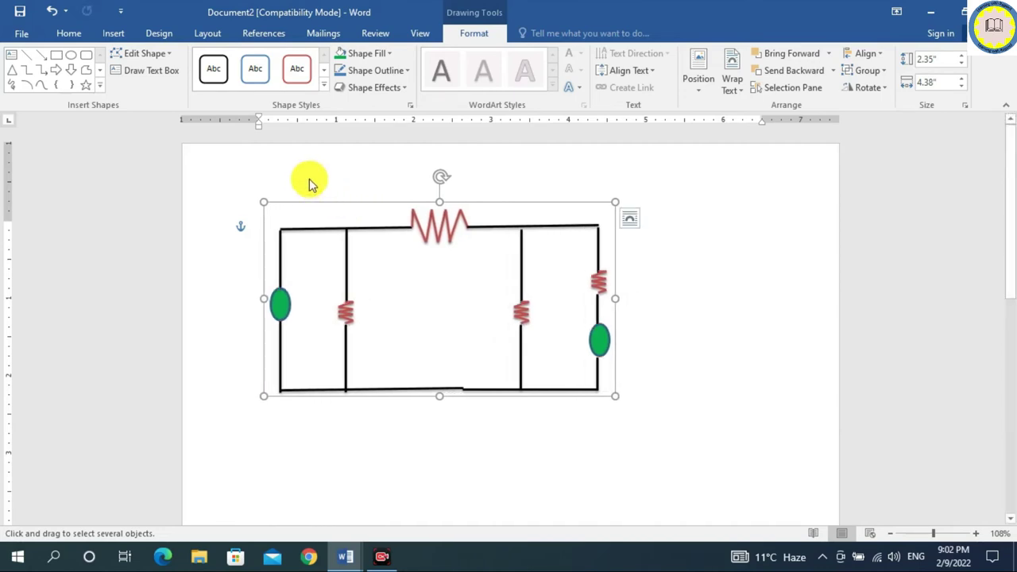
{"action": "left_click", "coordinate": [314, 232]}
{"action": "left_click", "coordinate": [318, 234]}
Step: Shift-select the circuit's wire pieces and group them together
{"action": "left_click", "coordinate": [281, 262]}
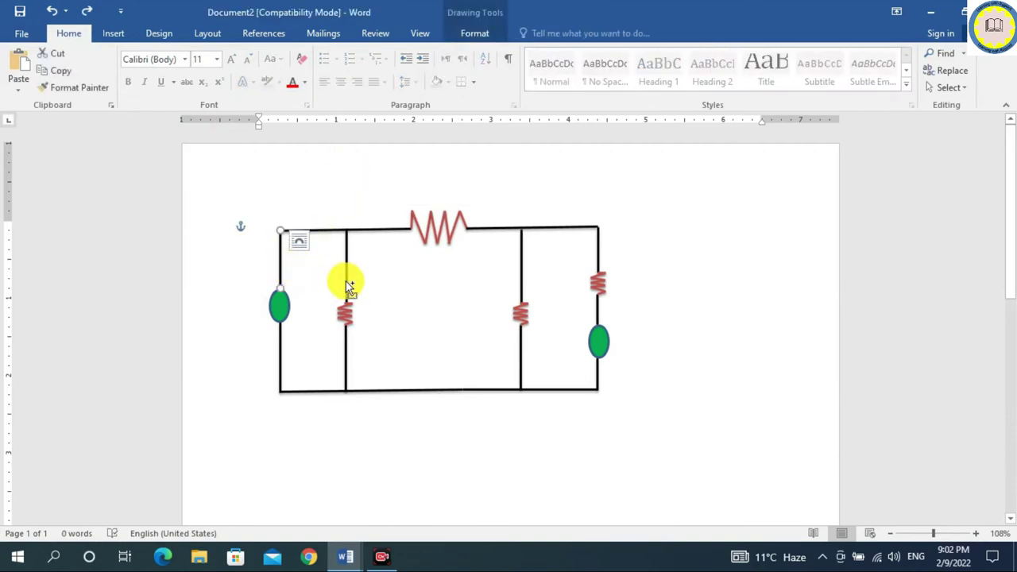
{"action": "left_click", "coordinate": [347, 286], "text": "shift"}
{"action": "left_click", "coordinate": [347, 340], "text": "shift"}
{"action": "left_click", "coordinate": [281, 343], "text": "shift"}
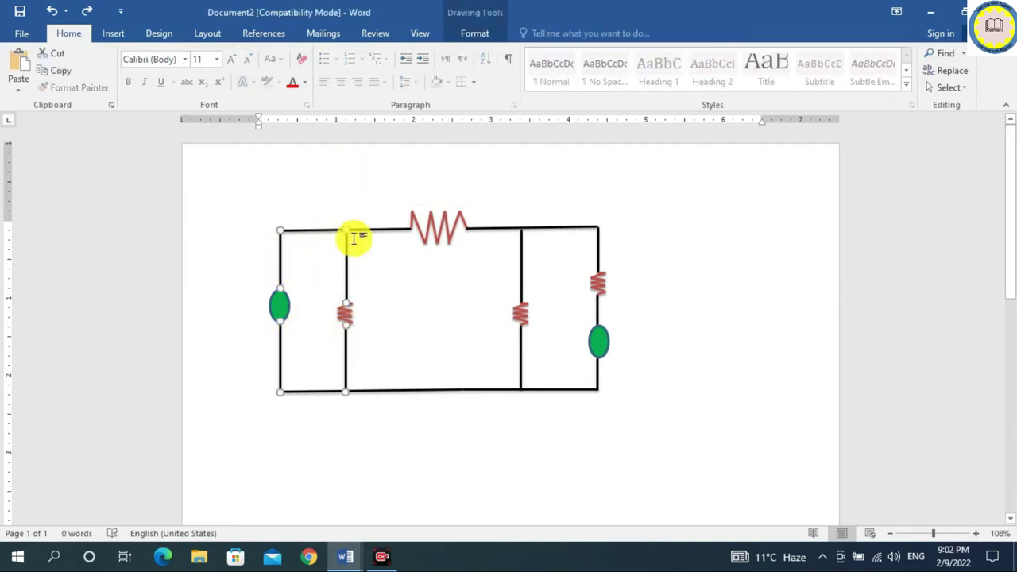
{"action": "left_click", "coordinate": [355, 238]}
{"action": "left_click", "coordinate": [280, 261]}
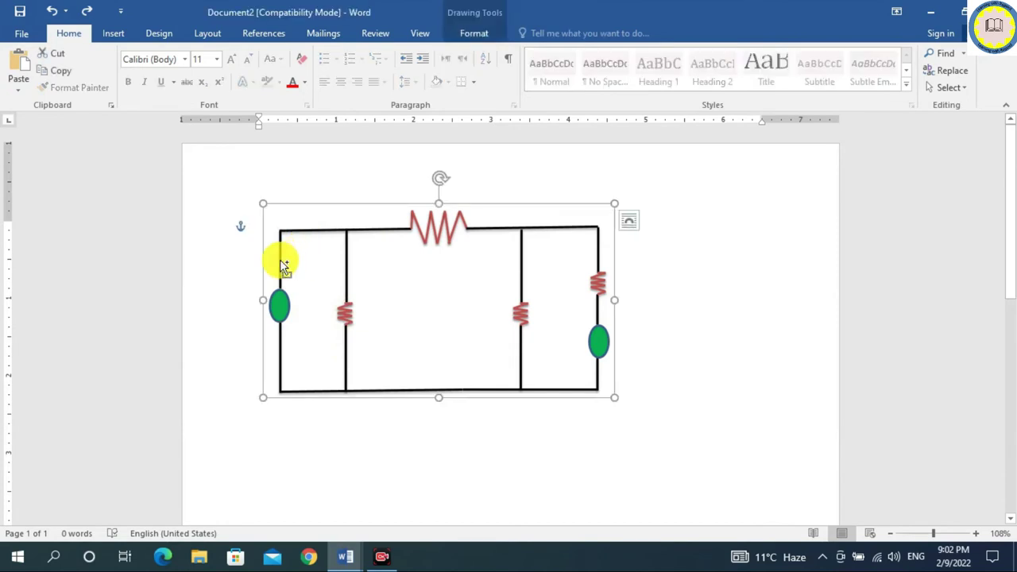
{"action": "left_click", "coordinate": [349, 280]}
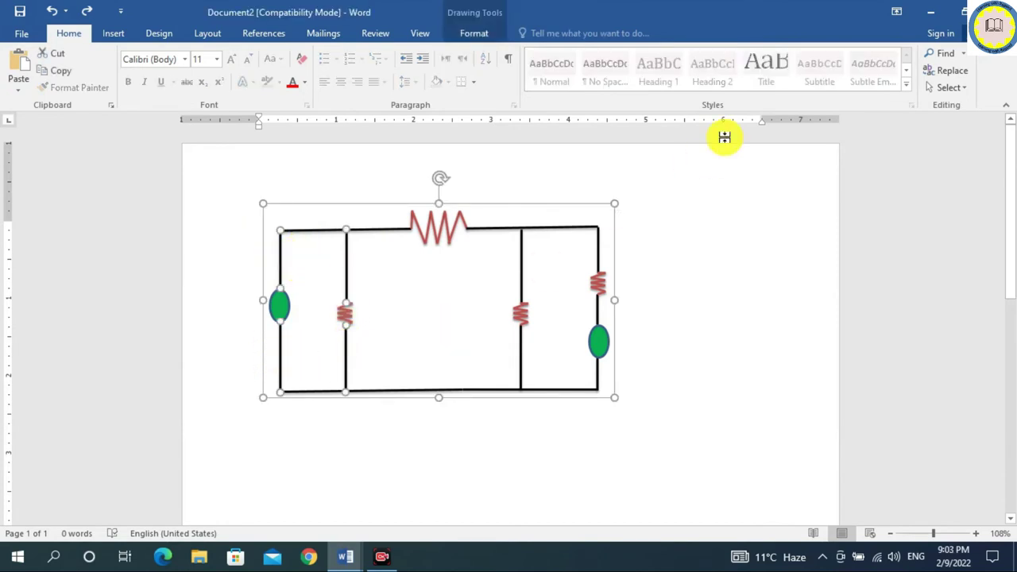
{"action": "left_click", "coordinate": [475, 32]}
{"action": "left_click", "coordinate": [855, 71]}
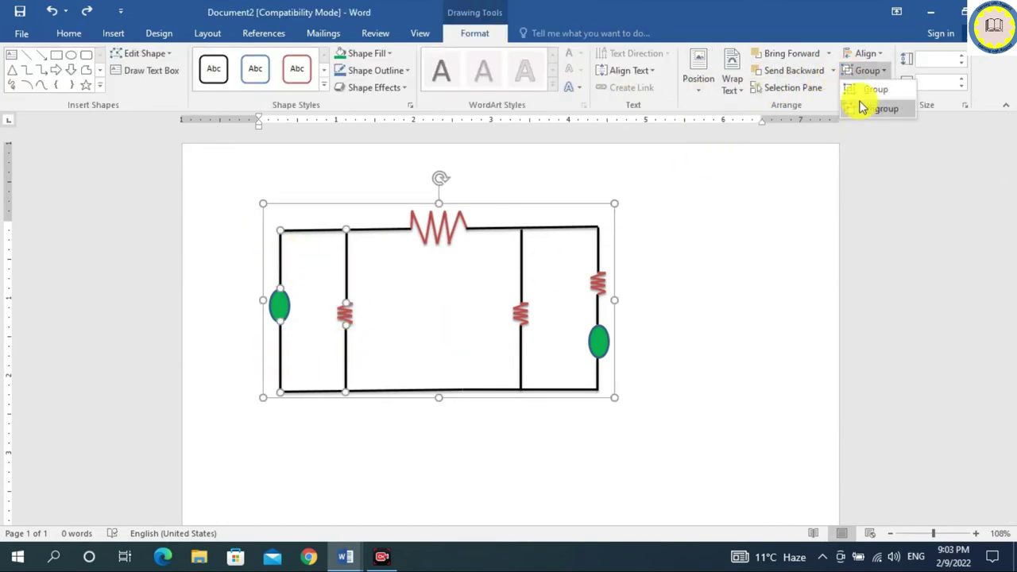
{"action": "left_click", "coordinate": [863, 108]}
Step: Move the grouped circuit right on the page and shorten it from the lower-left corner
{"action": "left_click_drag", "start_coordinate": [488, 204], "coordinate": [490, 205]}
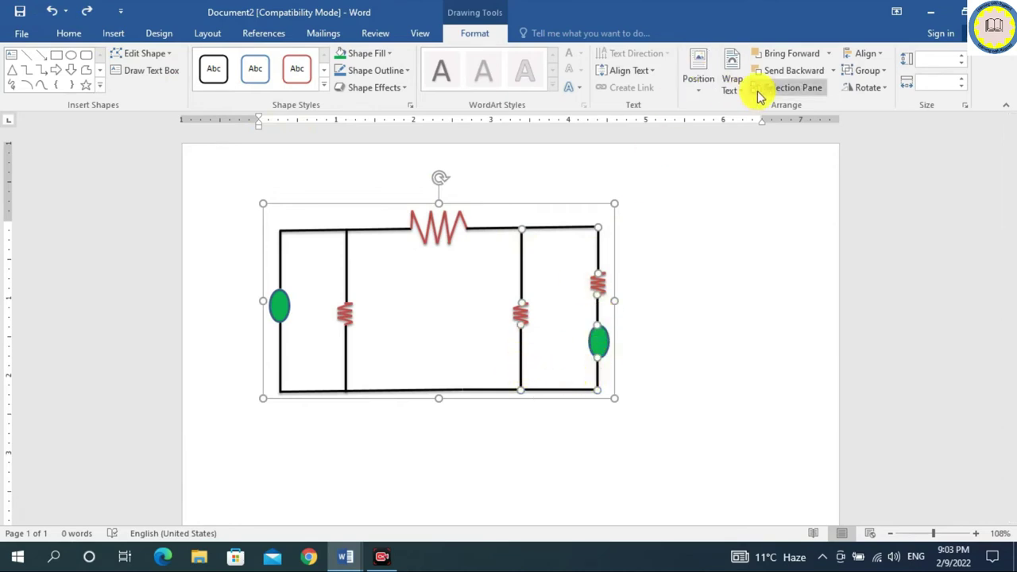
{"action": "left_click", "coordinate": [867, 69]}
{"action": "left_click", "coordinate": [870, 84]}
{"action": "left_click_drag", "start_coordinate": [483, 205], "coordinate": [481, 176]}
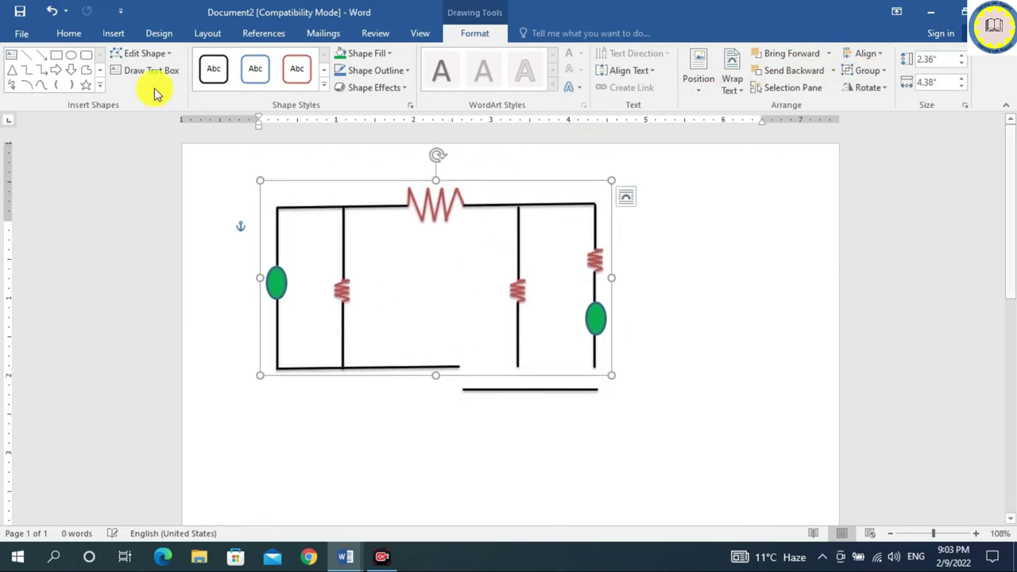
{"action": "left_click", "coordinate": [52, 11]}
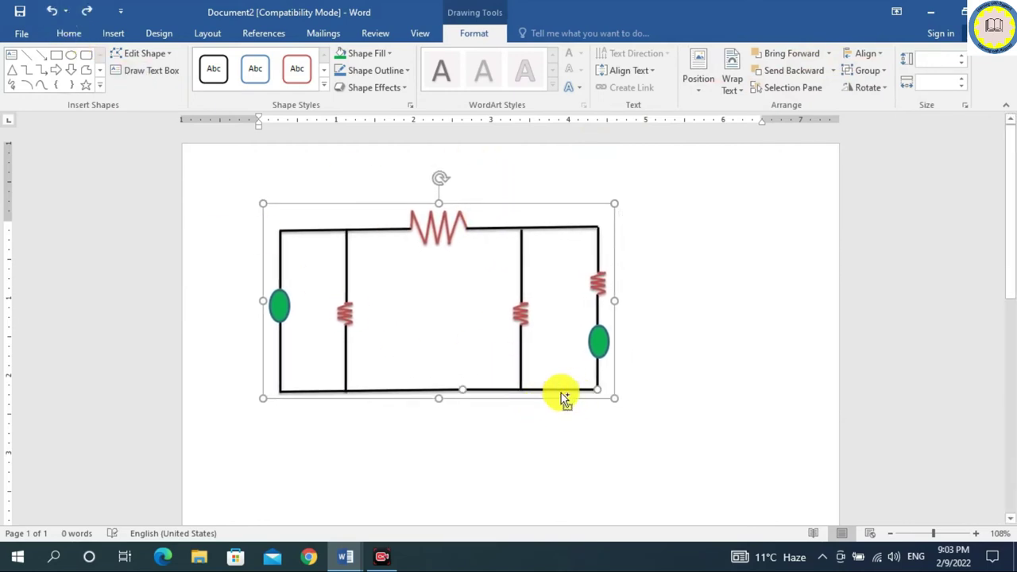
{"action": "left_click", "coordinate": [867, 70]}
{"action": "left_click", "coordinate": [870, 85]}
{"action": "left_click_drag", "start_coordinate": [466, 246], "coordinate": [375, 184]}
{"action": "mouse_move", "coordinate": [306, 386]}
{"action": "left_mouse_down"}
{"action": "mouse_move", "coordinate": [361, 367]}
{"action": "mouse_move", "coordinate": [338, 352]}
{"action": "left_mouse_up"}
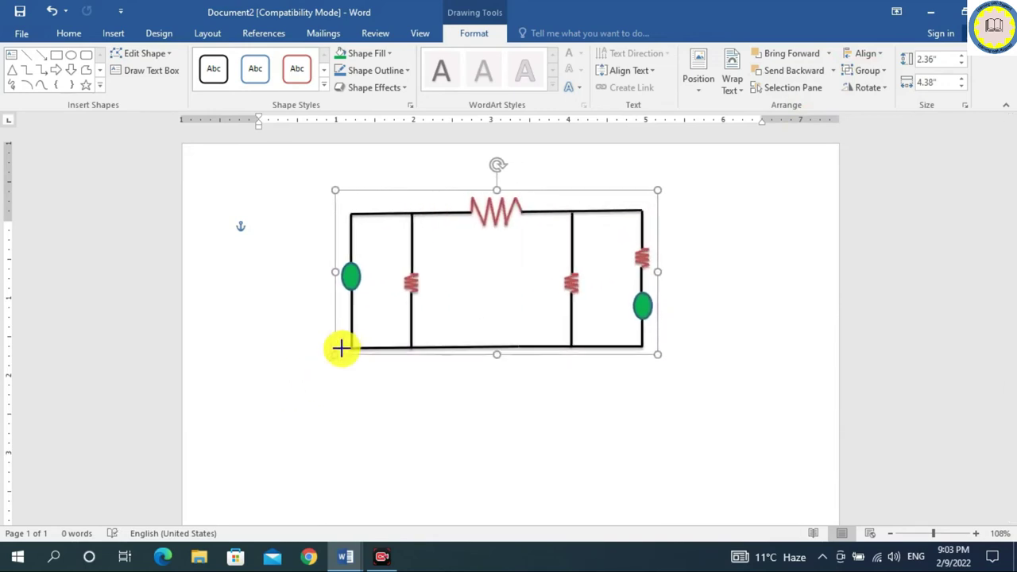
{"action": "left_click", "coordinate": [363, 397]}
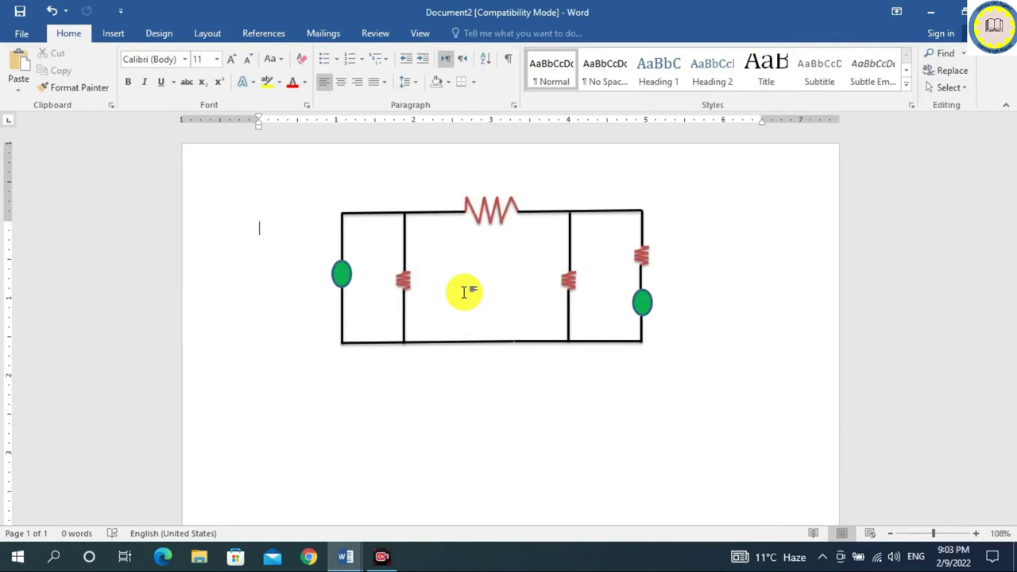
{"action": "left_click", "coordinate": [112, 32]}
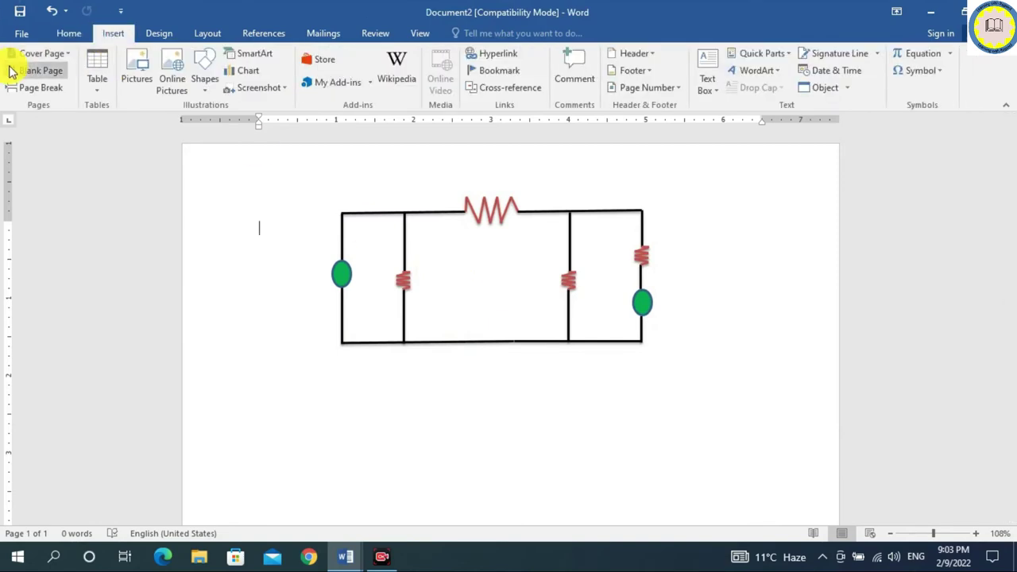
Step: Draw a text box beside the middle-right resistor containing 2Ω in size 14
{"action": "left_click", "coordinate": [204, 70]}
{"action": "left_click", "coordinate": [197, 121]}
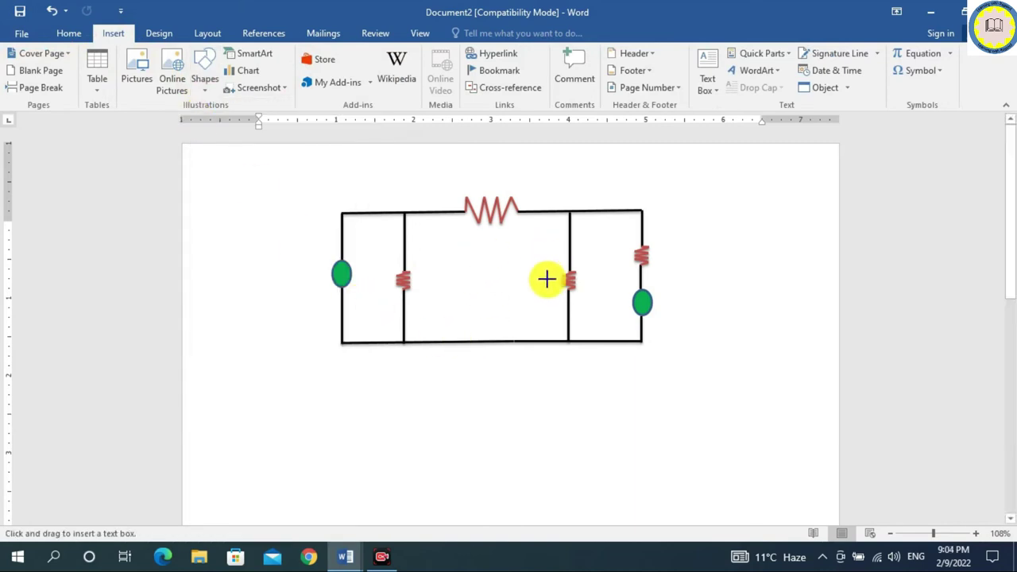
{"action": "left_click_drag", "start_coordinate": [528, 272], "coordinate": [571, 301]}
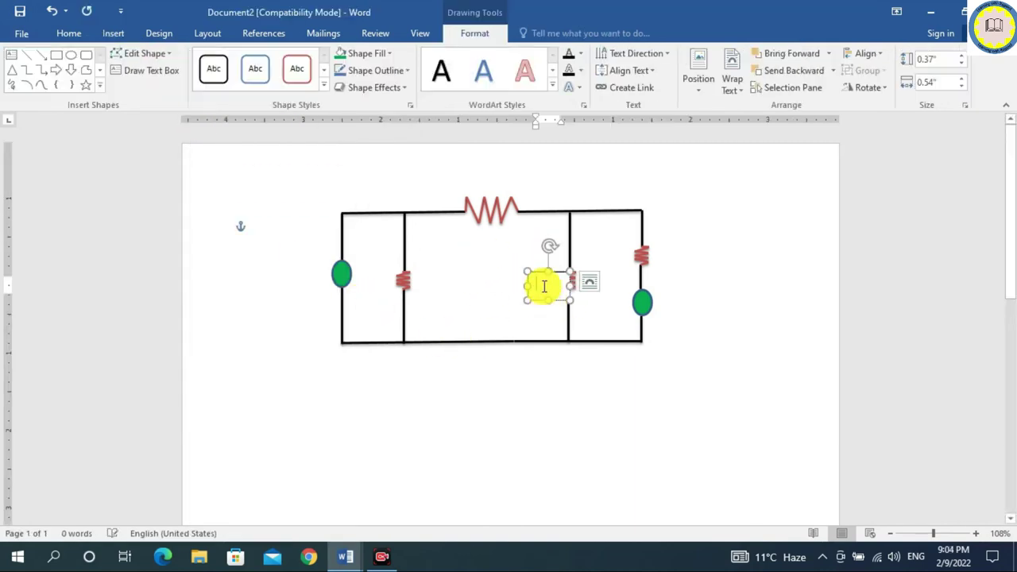
{"action": "left_click", "coordinate": [75, 33]}
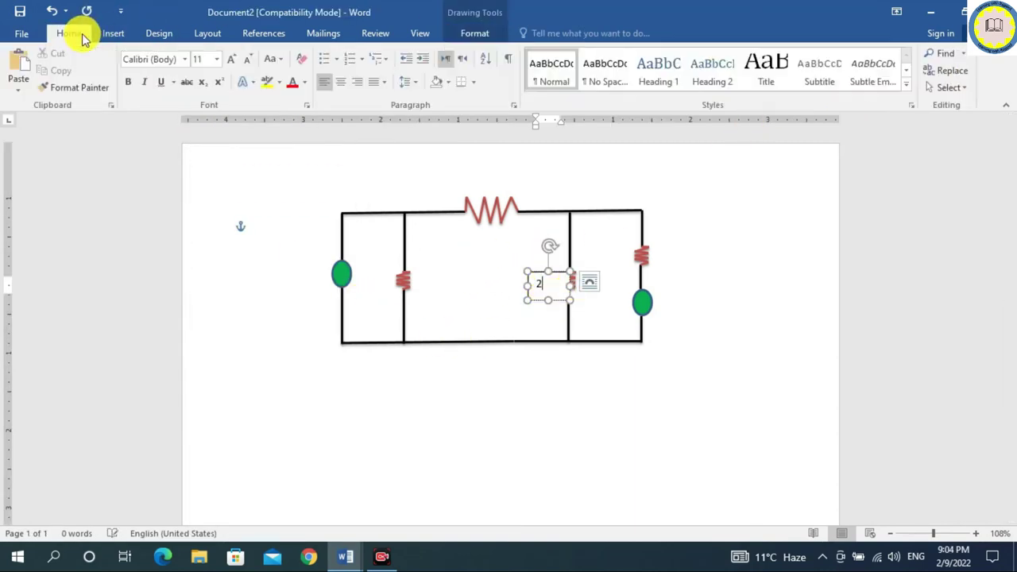
{"action": "left_click", "coordinate": [113, 33]}
{"action": "left_click", "coordinate": [910, 70]}
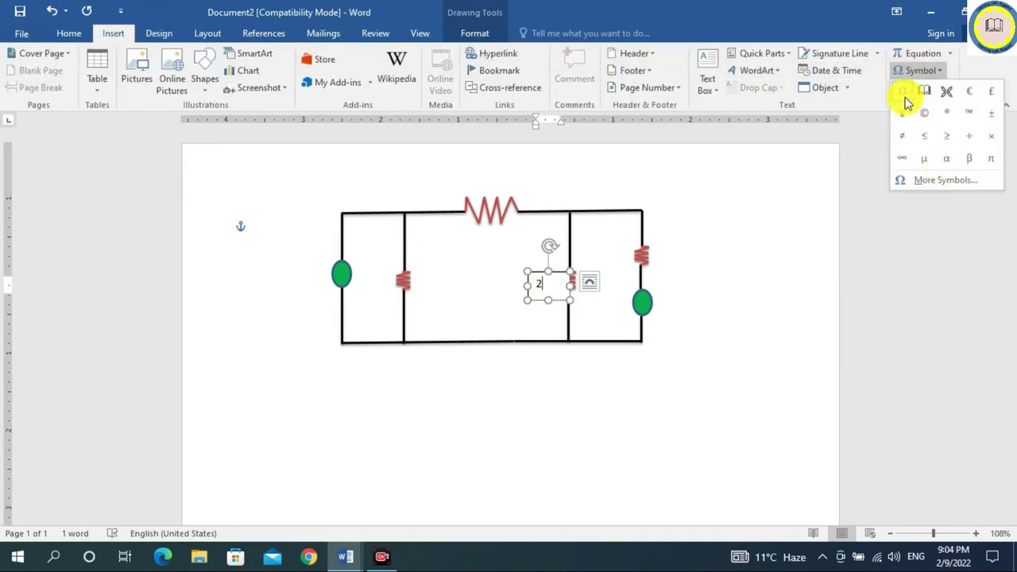
{"action": "left_click", "coordinate": [922, 178]}
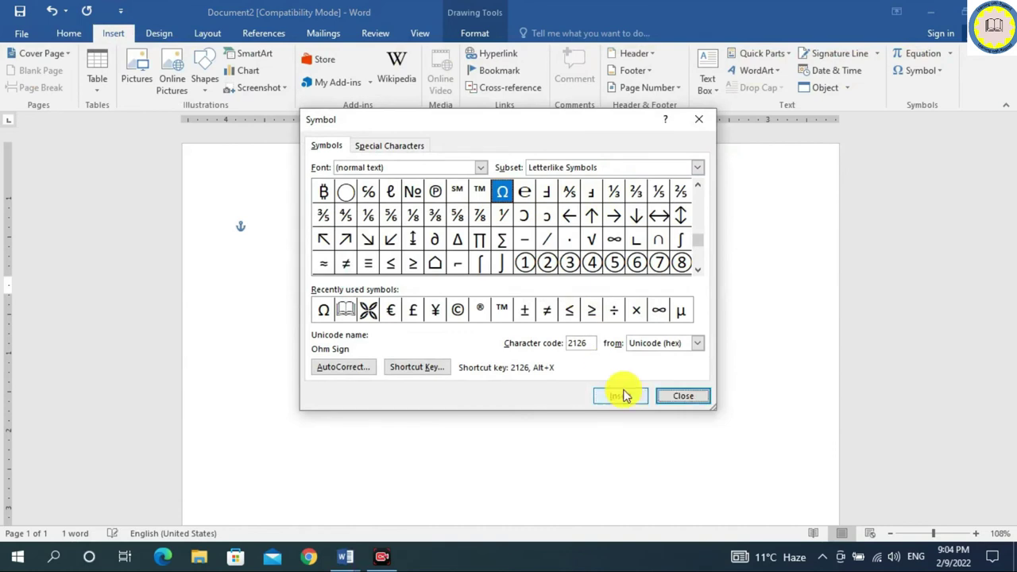
{"action": "left_click", "coordinate": [672, 396]}
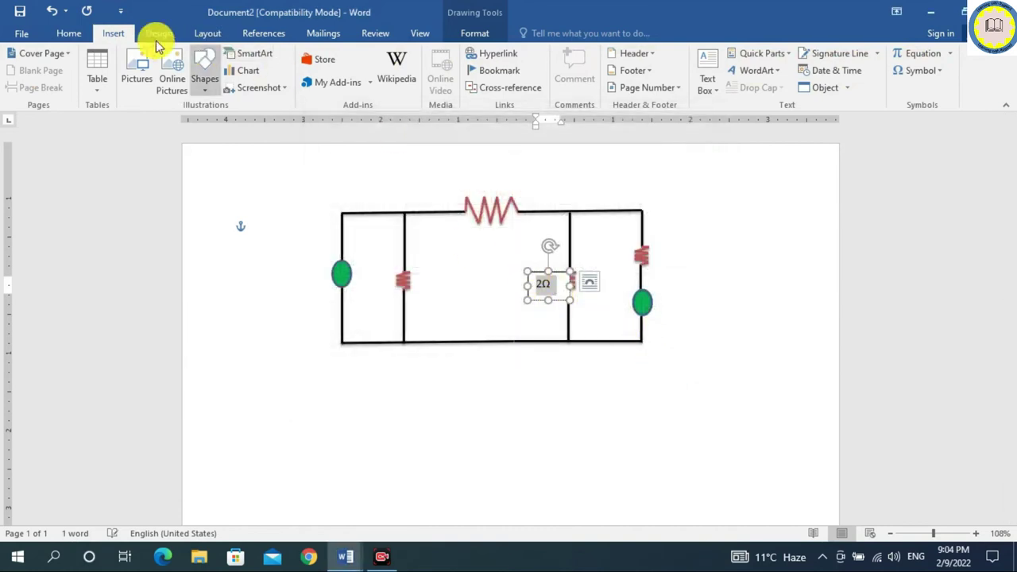
{"action": "left_click", "coordinate": [72, 33]}
{"action": "left_click", "coordinate": [232, 60]}
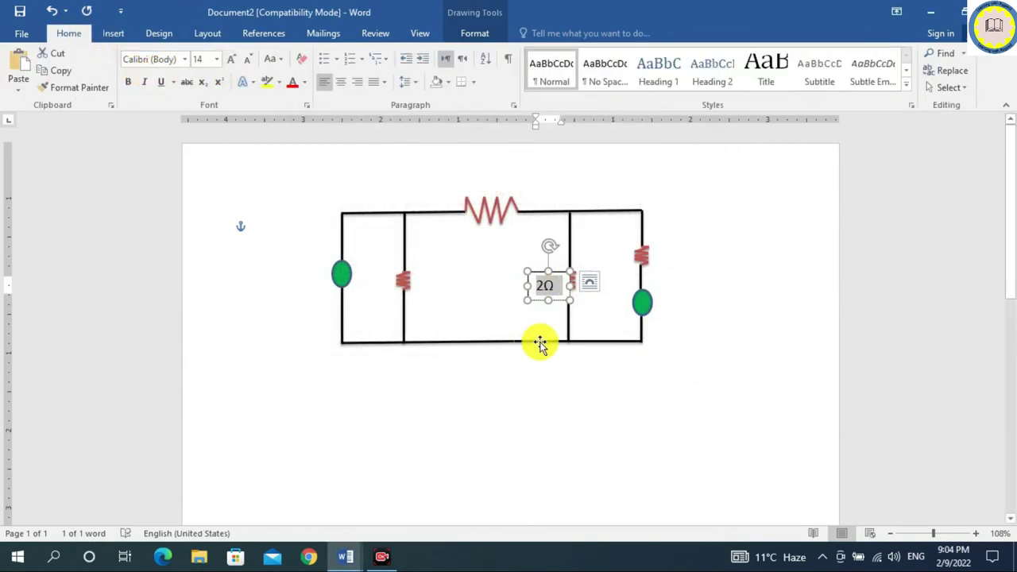
{"action": "left_click", "coordinate": [543, 287]}
Step: Set the 2Ω label to no fill and no outline, then move it next to the resistor
{"action": "left_click", "coordinate": [475, 33]}
{"action": "left_click", "coordinate": [364, 53]}
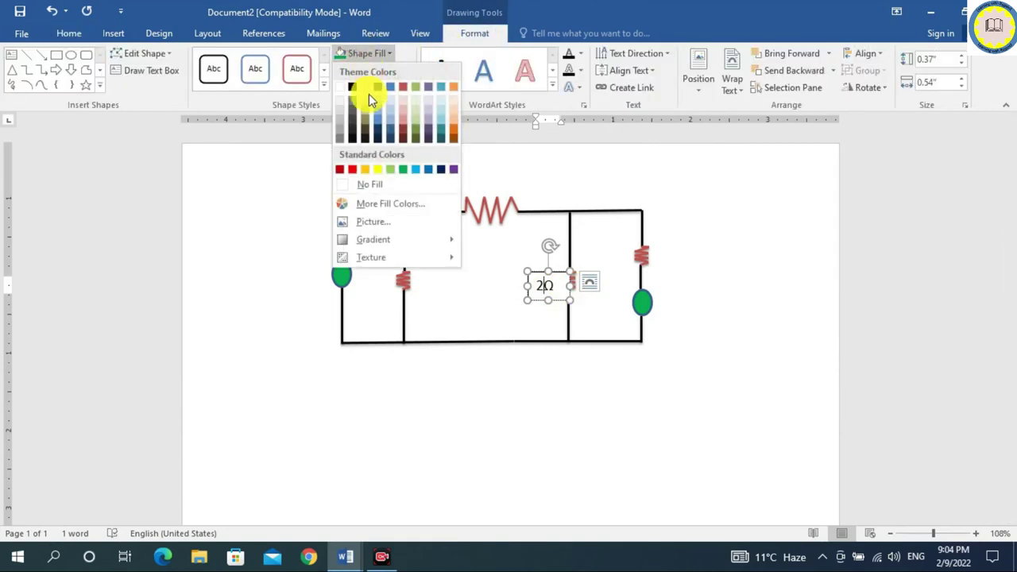
{"action": "left_click", "coordinate": [368, 181]}
{"action": "left_click", "coordinate": [373, 69]}
{"action": "left_click", "coordinate": [369, 197]}
{"action": "left_click_drag", "start_coordinate": [559, 274], "coordinate": [442, 264]}
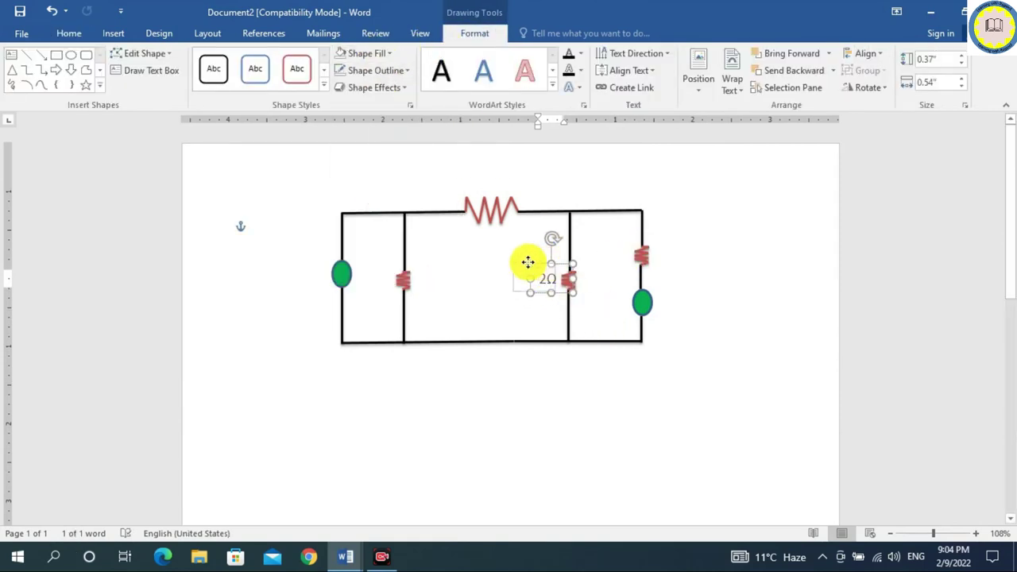
Step: Copy the 2Ω label to the other two resistors and change the copies to 5Ω and 1Ω
{"action": "left_click", "coordinate": [488, 294]}
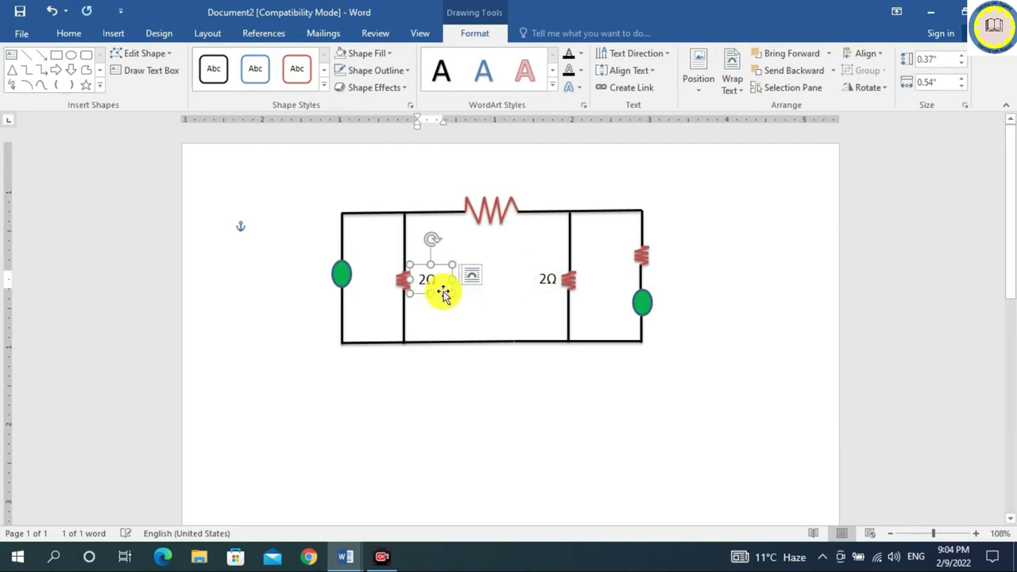
{"action": "type", "text": "5"}
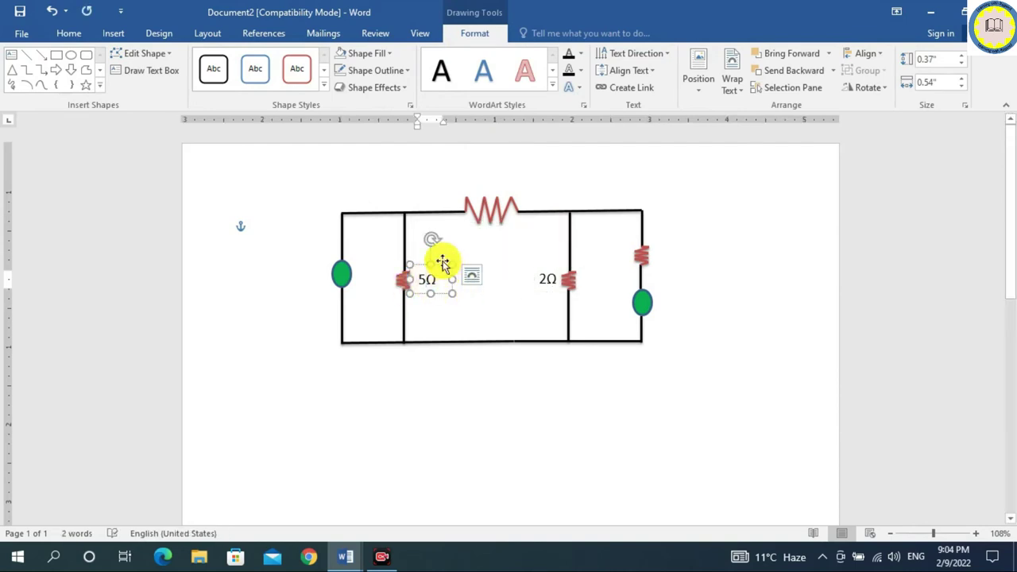
{"action": "left_click", "coordinate": [441, 265]}
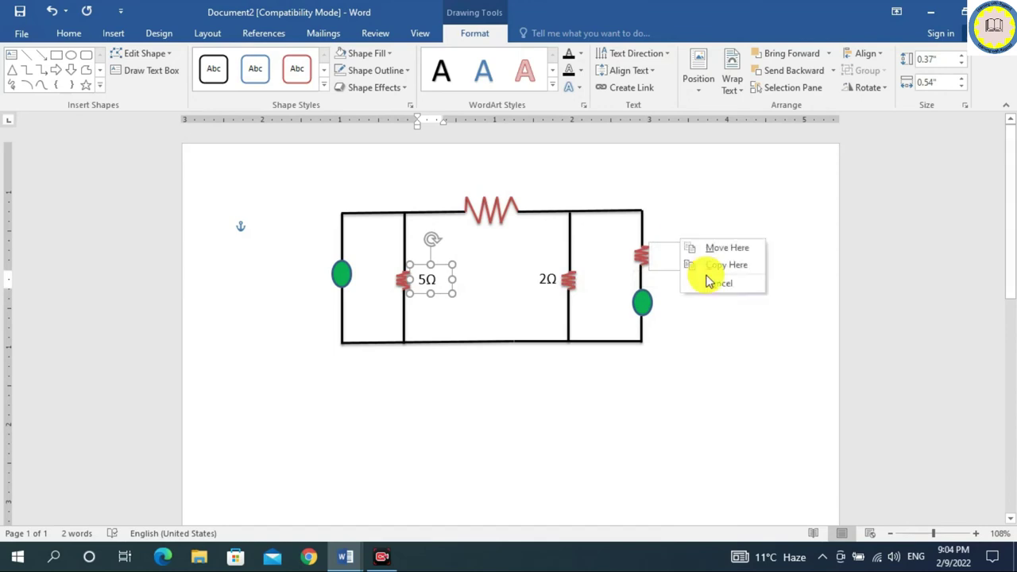
{"action": "left_click", "coordinate": [710, 264]}
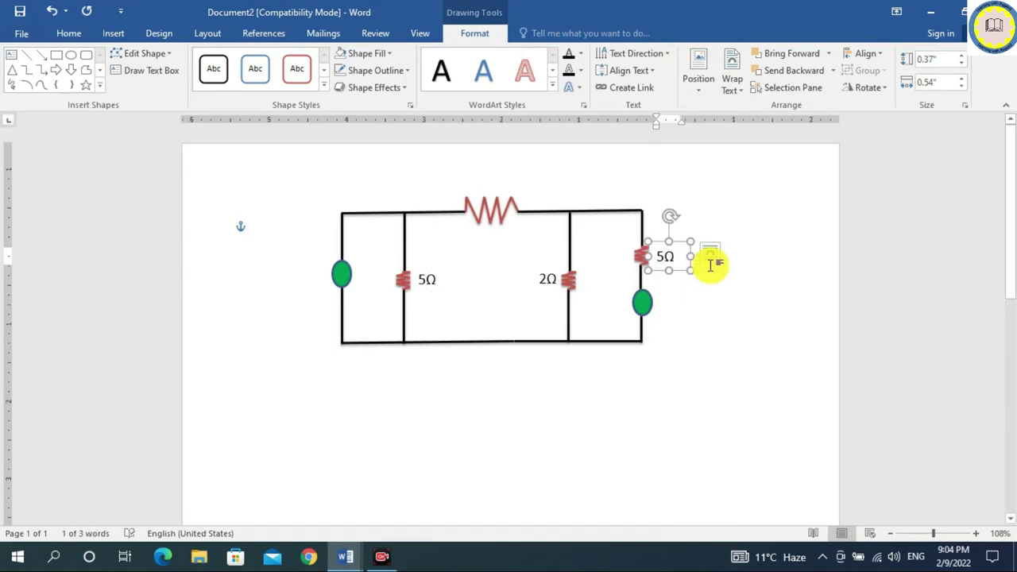
{"action": "type", "text": "1"}
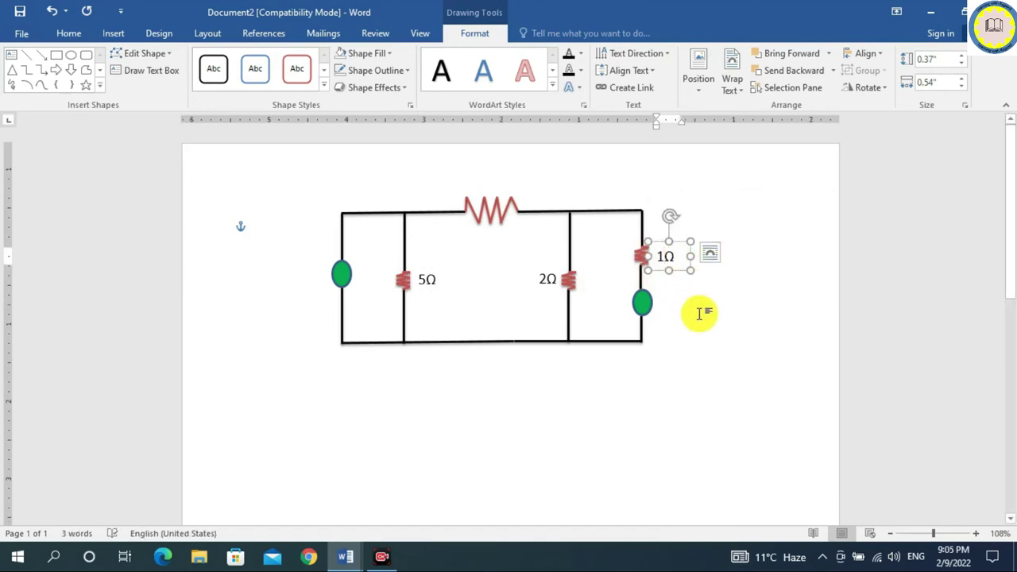
Step: Add a 2A label beside the left source, then nudge it into place and narrow its box
{"action": "mouse_move", "coordinate": [681, 243]}
{"action": "left_mouse_down"}
{"action": "mouse_move", "coordinate": [325, 264]}
{"action": "mouse_move", "coordinate": [333, 266]}
{"action": "left_mouse_up"}
{"action": "left_click", "coordinate": [362, 284]}
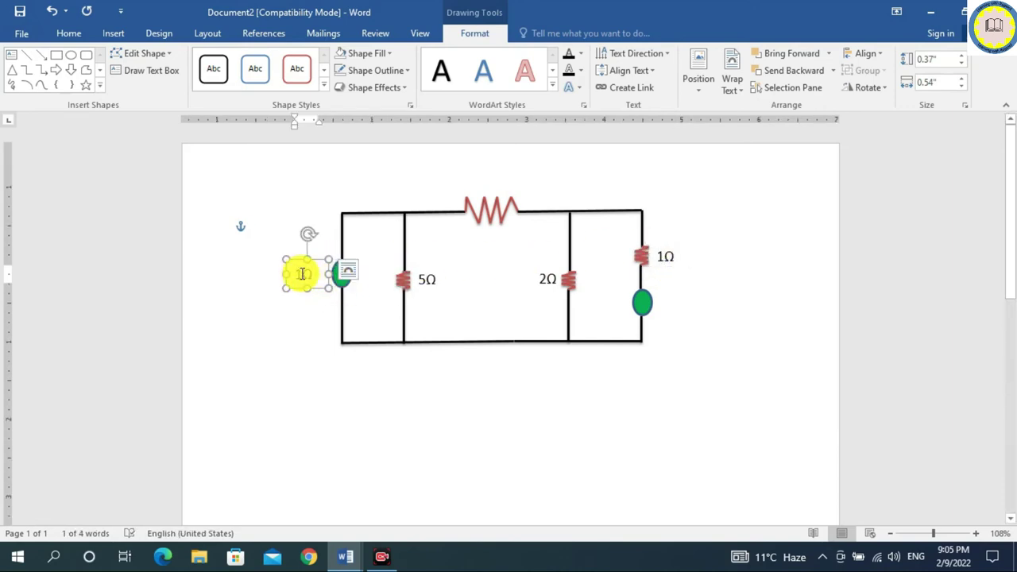
{"action": "type", "text": "2A"}
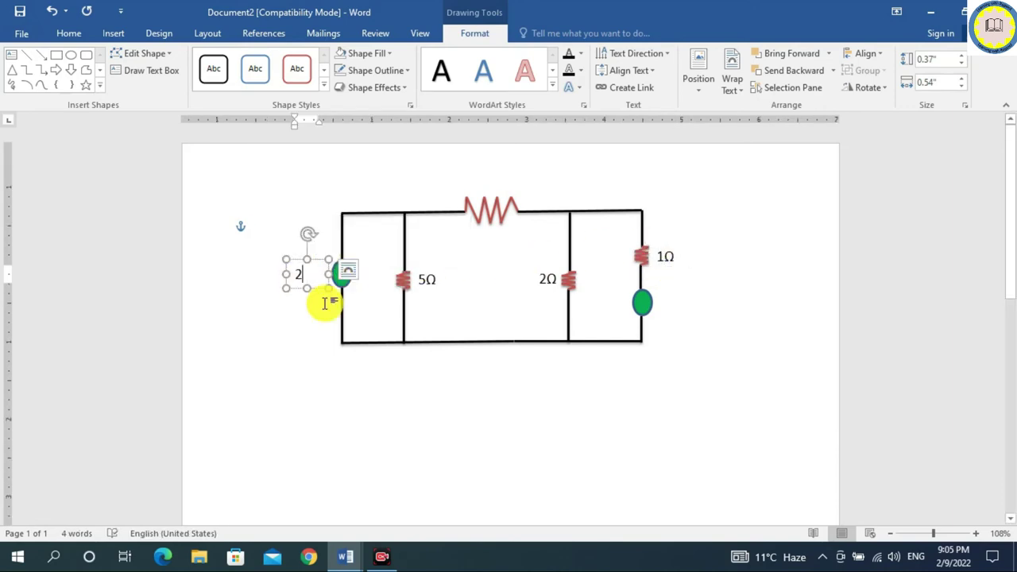
{"action": "left_click_drag", "start_coordinate": [321, 264], "coordinate": [328, 256]}
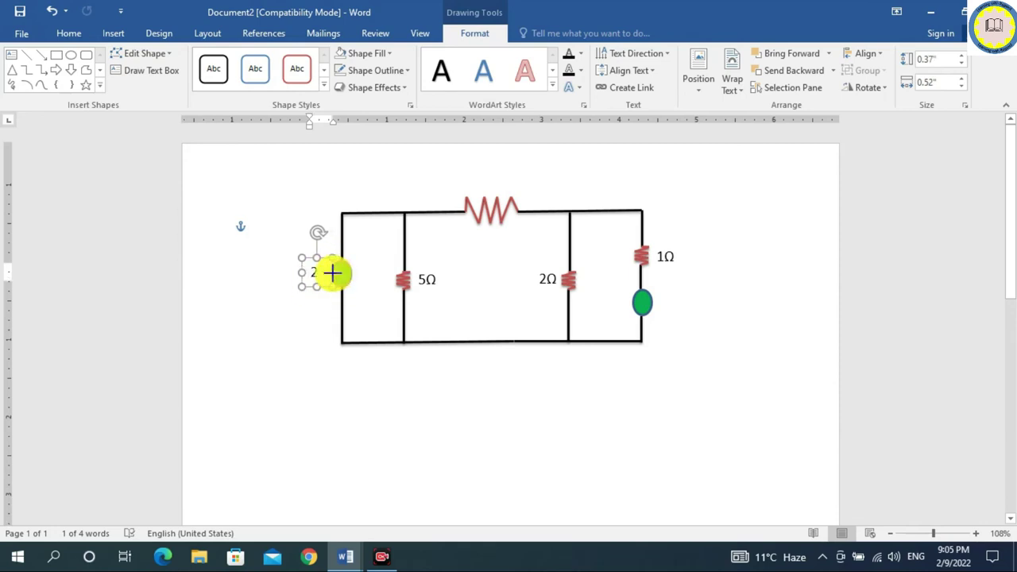
{"action": "left_click_drag", "start_coordinate": [338, 273], "coordinate": [332, 273]}
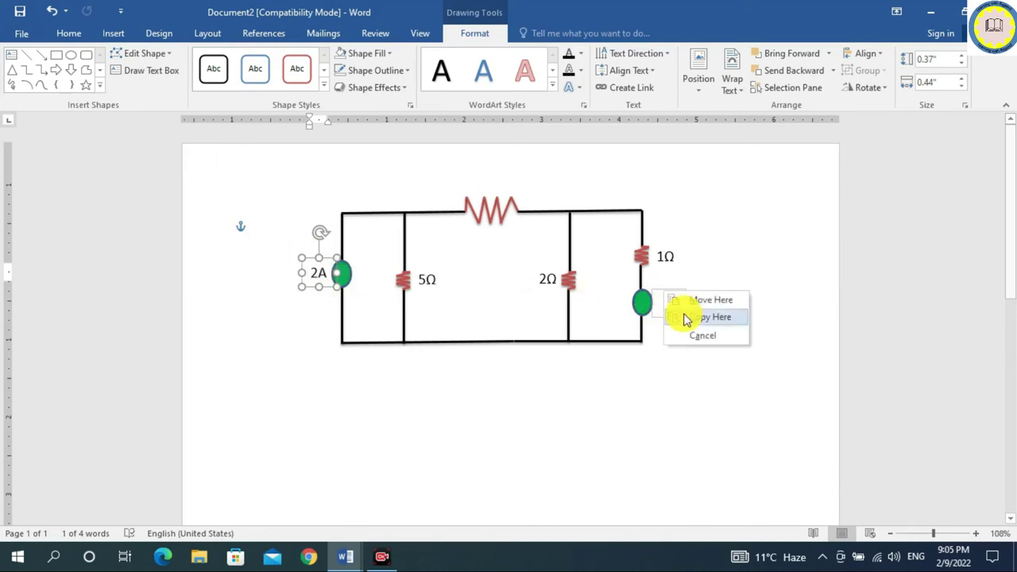
Step: Copy the 2A label beside the right source and change its text to 6V
{"action": "left_click", "coordinate": [700, 315]}
{"action": "type", "text": "6"}
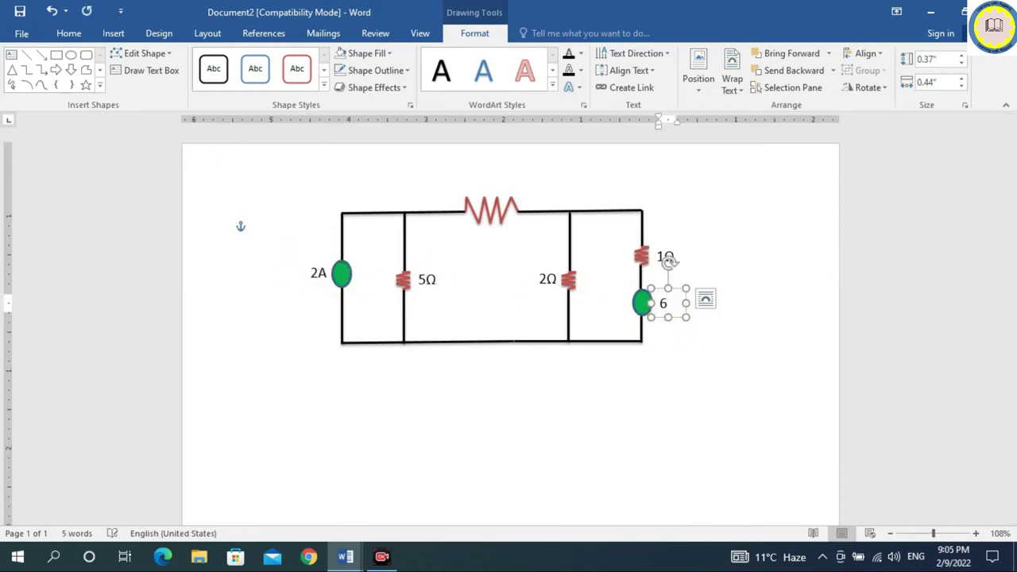
{"action": "left_click", "coordinate": [706, 299]}
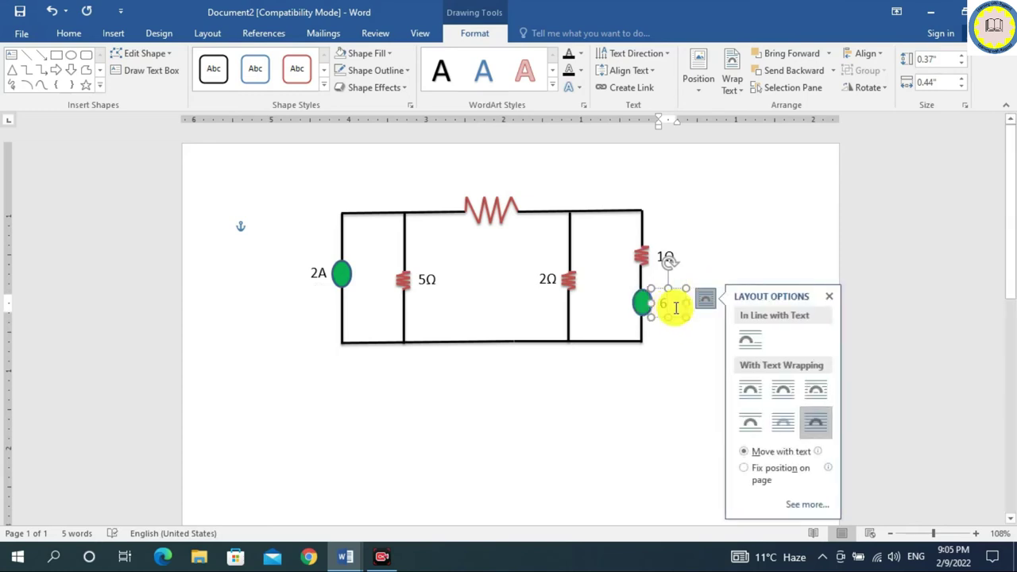
{"action": "left_click", "coordinate": [676, 309]}
{"action": "type", "text": "Ω"}
{"action": "type", "text": "V"}
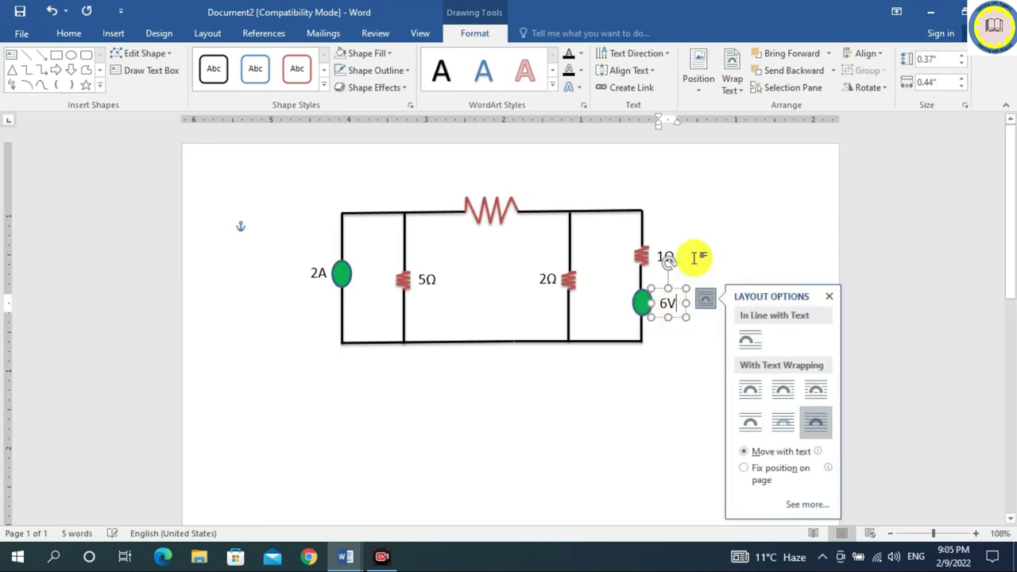
Step: Colour the 6V label's text dark red
{"action": "left_click", "coordinate": [70, 32]}
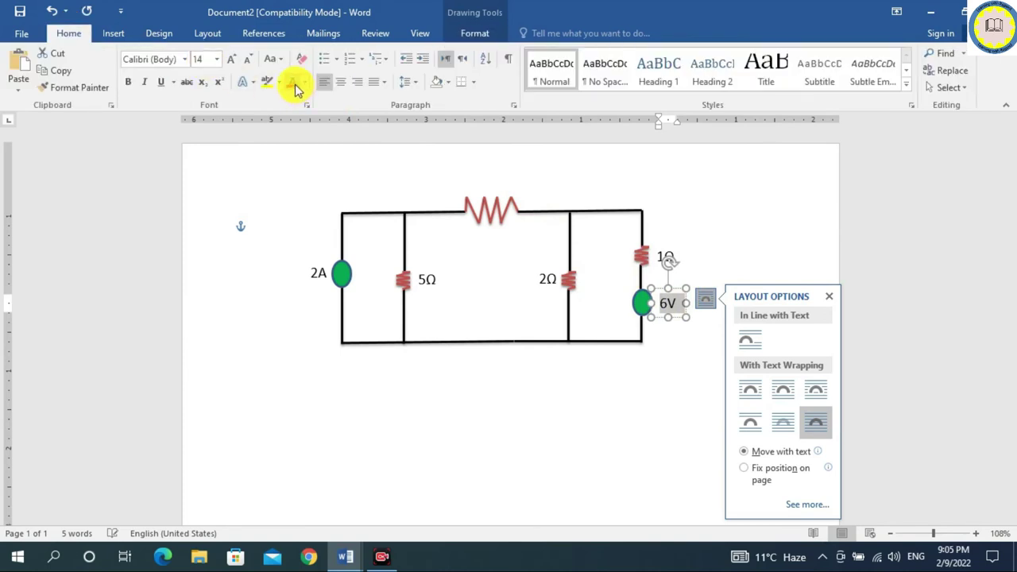
{"action": "left_click", "coordinate": [305, 82]}
{"action": "left_click", "coordinate": [296, 215]}
{"action": "left_click", "coordinate": [579, 394]}
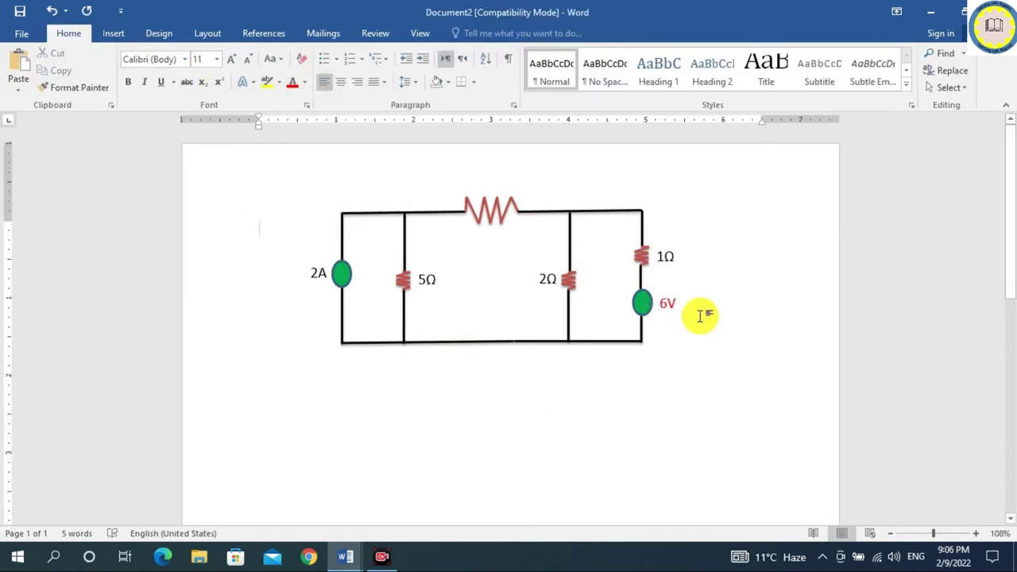
Step: Zoom in and draw a small oval over the 2A current source
{"action": "left_click_drag", "start_coordinate": [934, 533], "coordinate": [942, 533]}
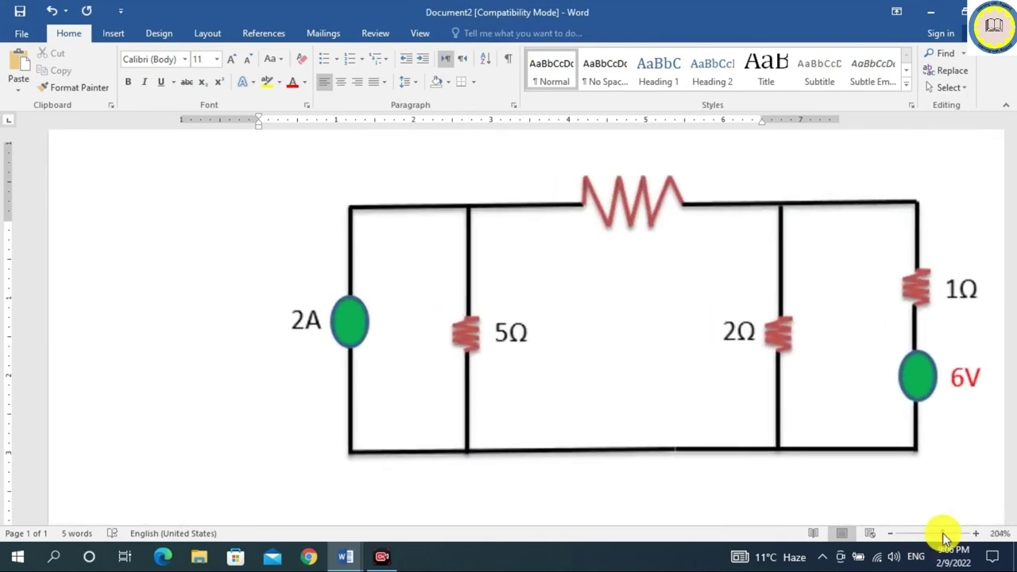
{"action": "left_click", "coordinate": [113, 32]}
{"action": "left_click", "coordinate": [204, 79]}
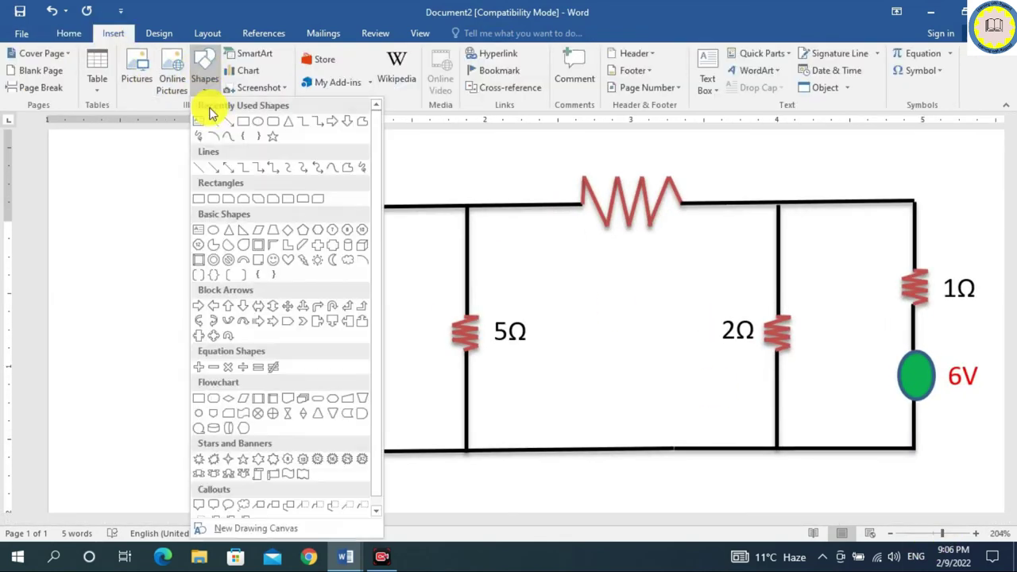
{"action": "left_click", "coordinate": [194, 124]}
{"action": "left_click_drag", "start_coordinate": [333, 301], "coordinate": [365, 347]}
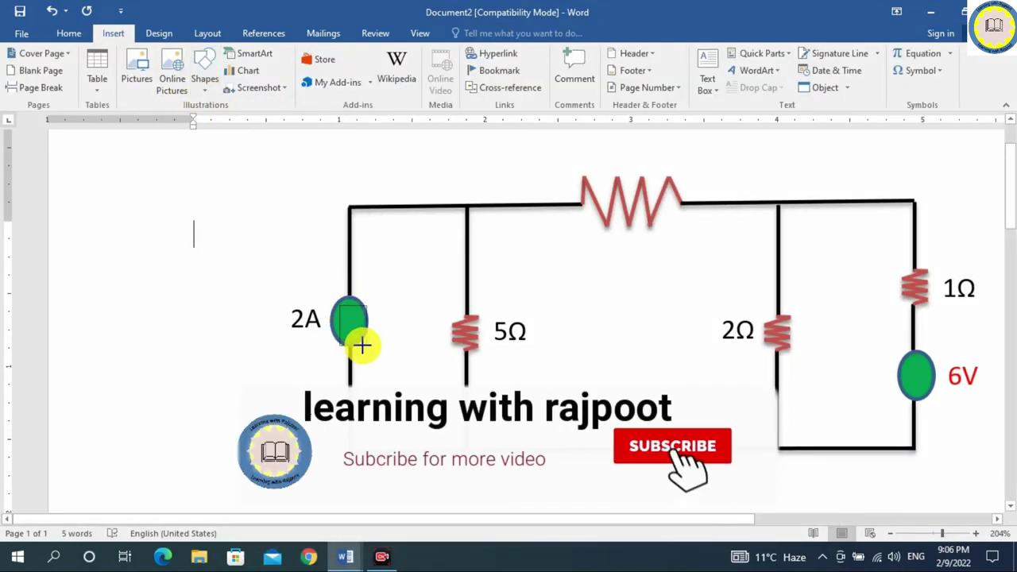
Step: Draw a short line inside the 2A source and flip it vertically to point upward
{"action": "left_click", "coordinate": [41, 54]}
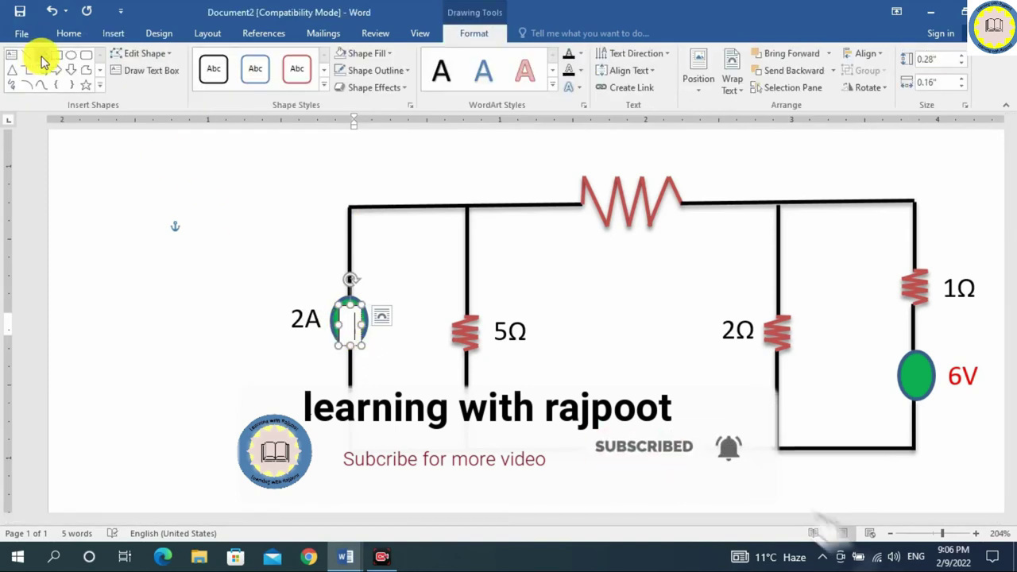
{"action": "left_click_drag", "start_coordinate": [347, 322], "coordinate": [350, 339]}
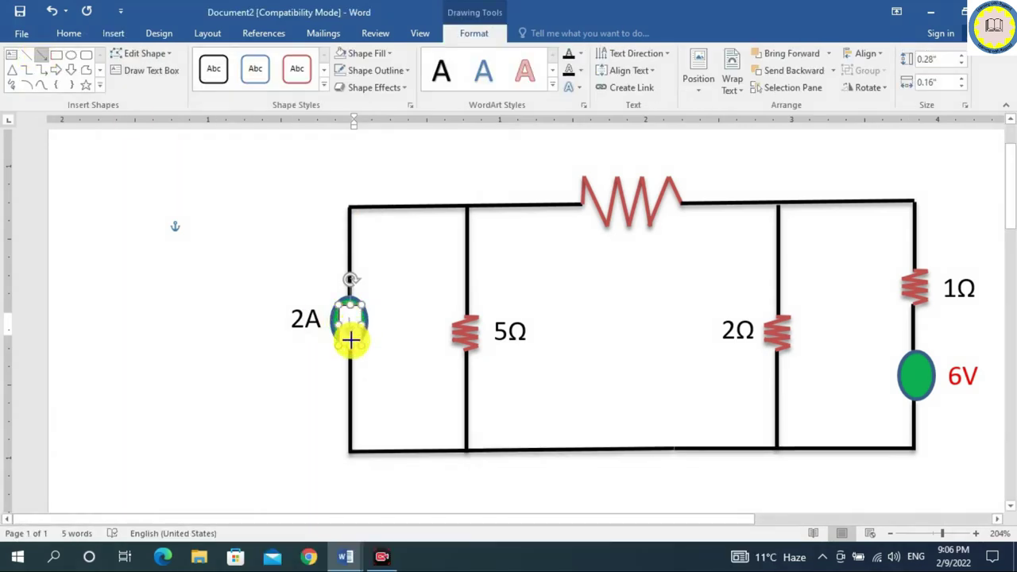
{"action": "left_click", "coordinate": [867, 88]}
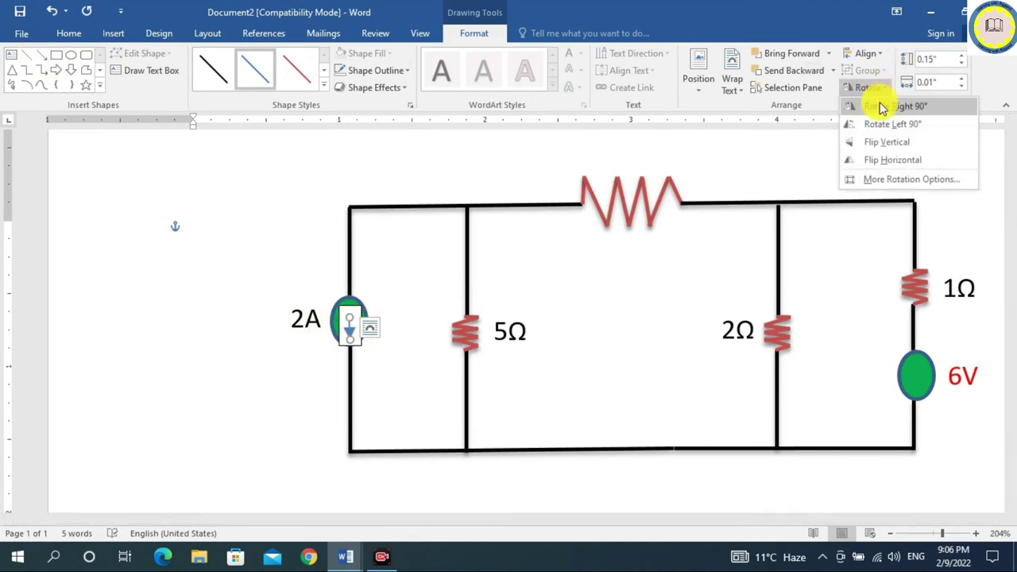
{"action": "left_click", "coordinate": [886, 142]}
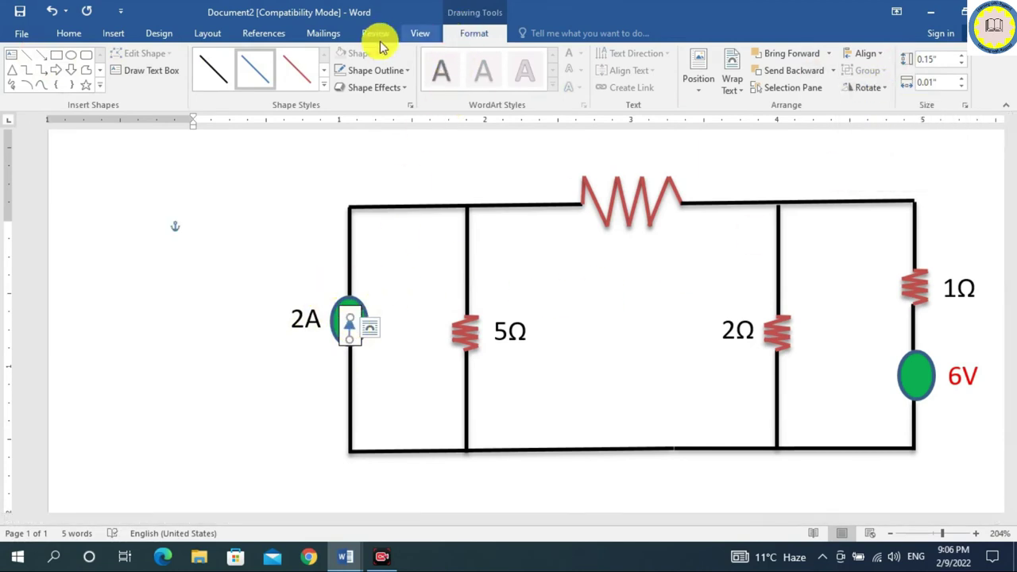
{"action": "left_click", "coordinate": [380, 70]}
{"action": "left_click", "coordinate": [248, 224]}
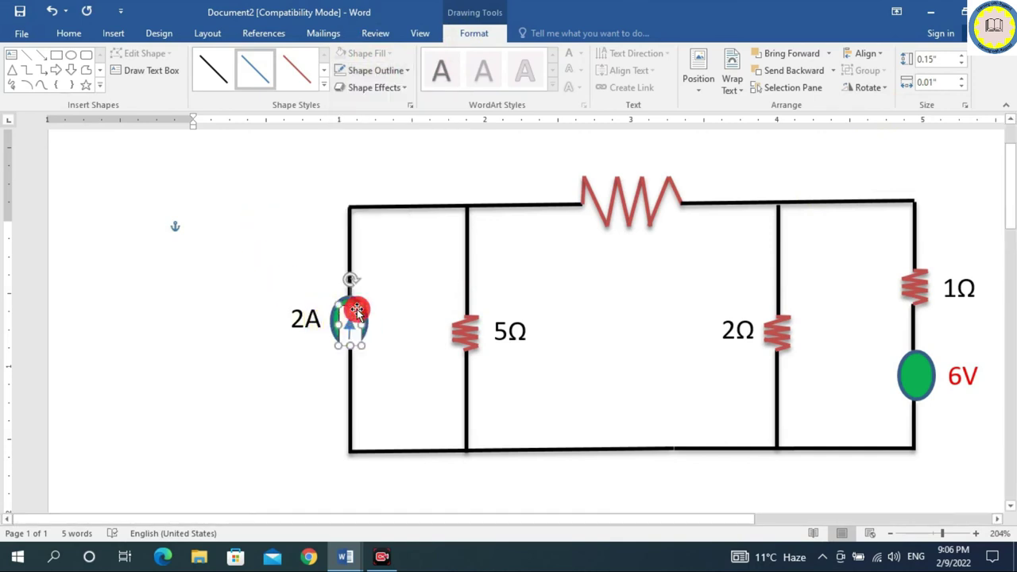
Step: Fill the 2A oval solid green and remove its outline
{"action": "left_click", "coordinate": [356, 310]}
{"action": "left_click", "coordinate": [370, 53]}
{"action": "left_click", "coordinate": [406, 165]}
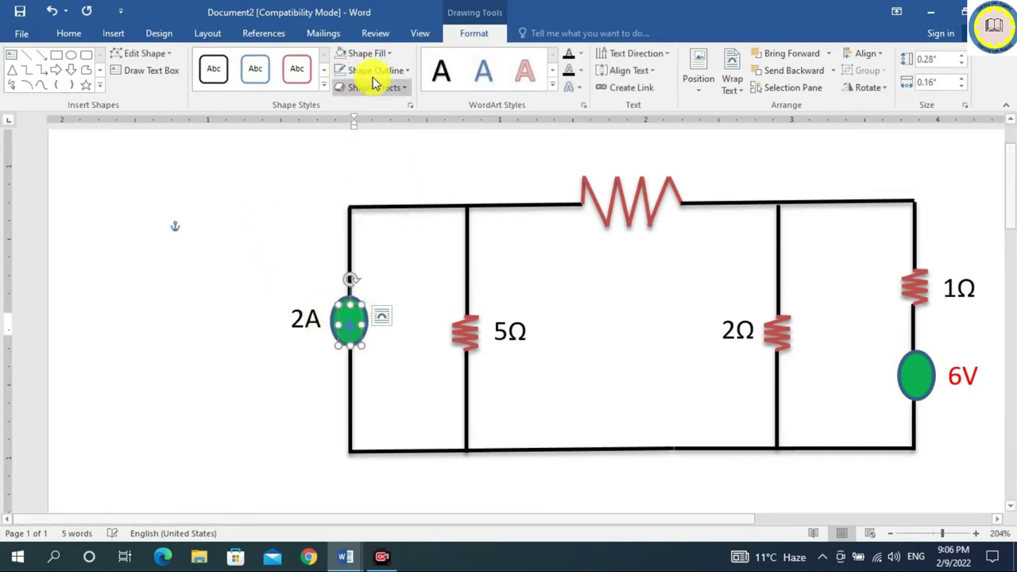
{"action": "left_click", "coordinate": [375, 71]}
{"action": "left_click", "coordinate": [382, 199]}
{"action": "left_click_drag", "start_coordinate": [356, 309], "coordinate": [358, 303]}
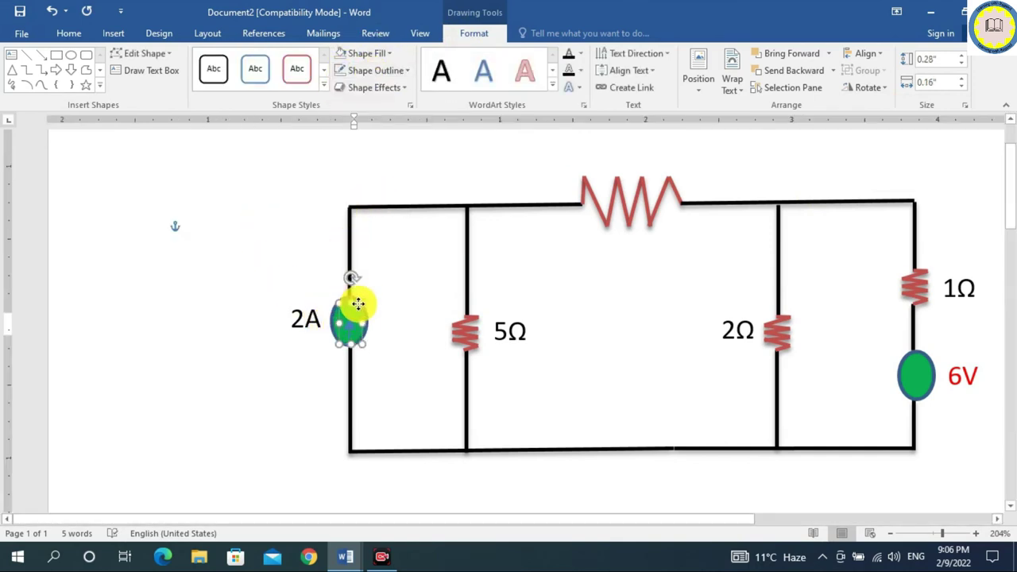
Step: Give the arrow line inside the 2A source a thick black style
{"action": "left_click", "coordinate": [350, 322]}
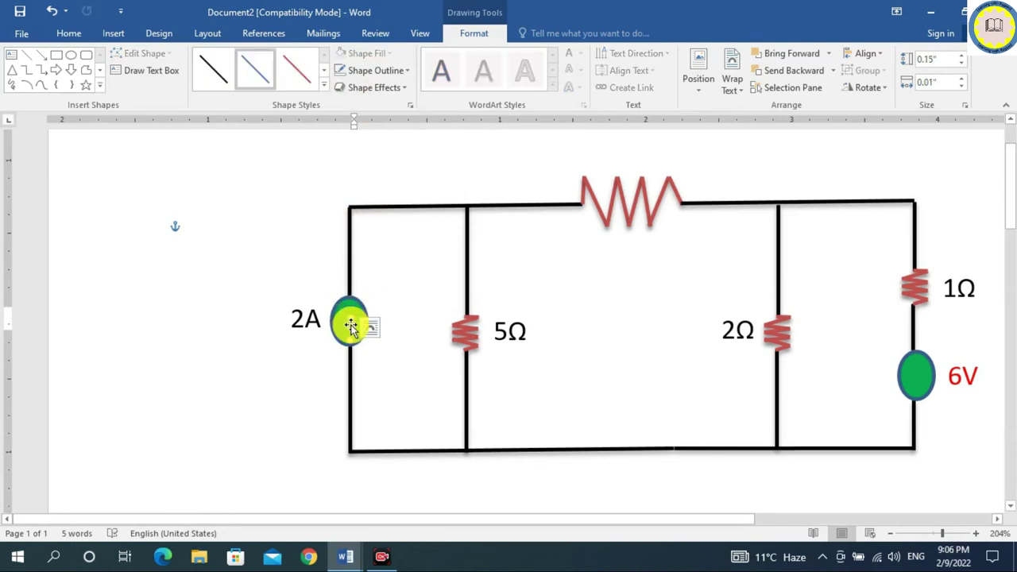
{"action": "left_click", "coordinate": [352, 316]}
{"action": "left_click", "coordinate": [324, 85]}
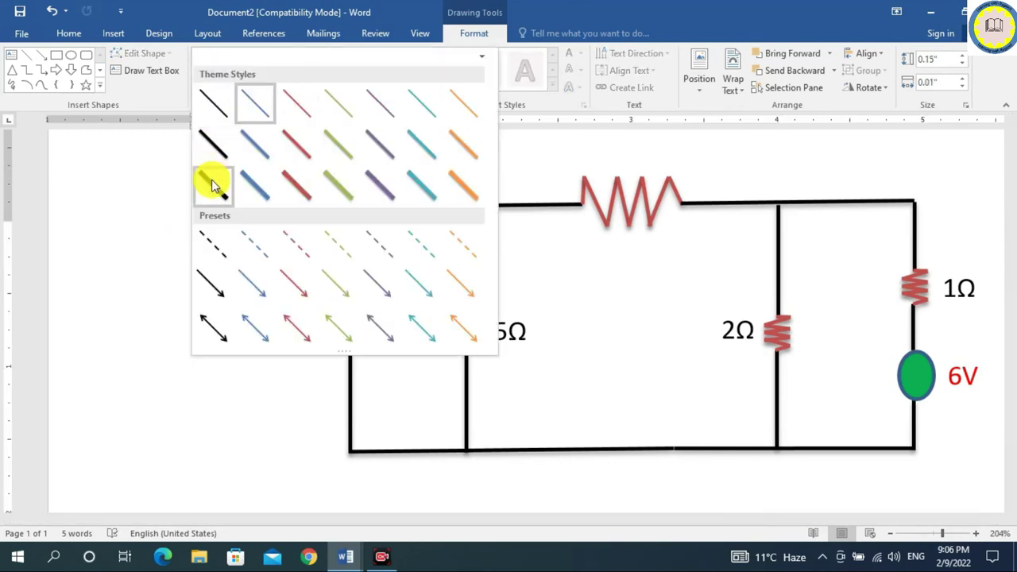
{"action": "left_click", "coordinate": [211, 181]}
{"action": "left_click", "coordinate": [402, 345]}
Step: Copy the shape from the 2A source onto the 6V source twice, aligning the copies as + and − signs
{"action": "scroll", "coordinate": [992, 307], "scroll_direction": "down", "scroll_amount": 1}
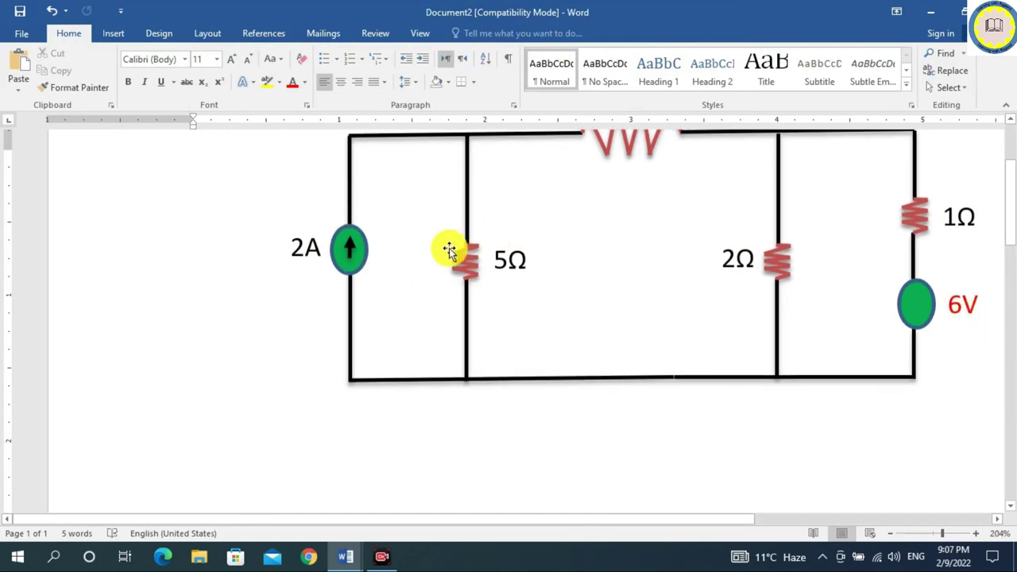
{"action": "left_click", "coordinate": [357, 234]}
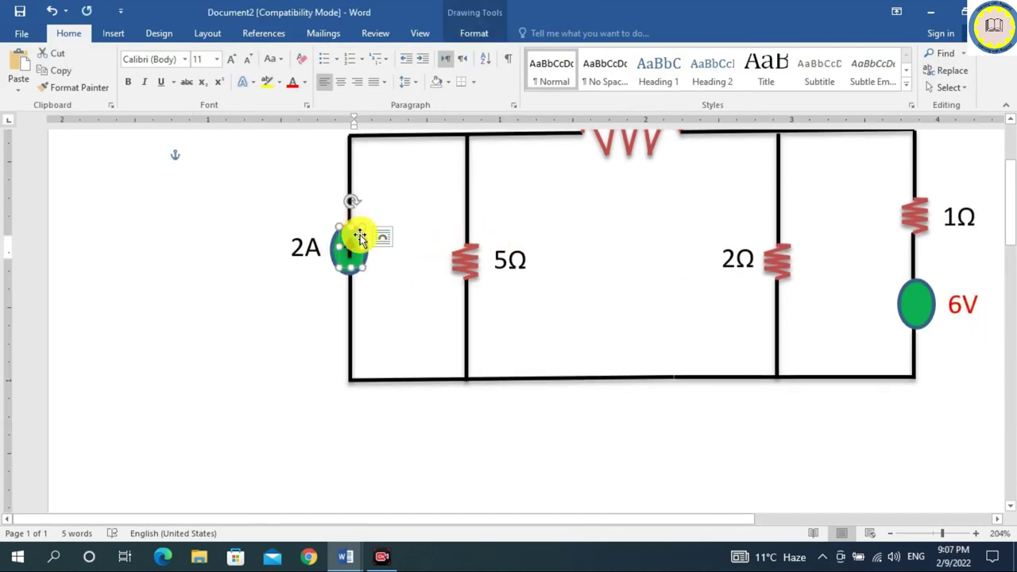
{"action": "left_click_drag", "start_coordinate": [359, 236], "coordinate": [928, 293]}
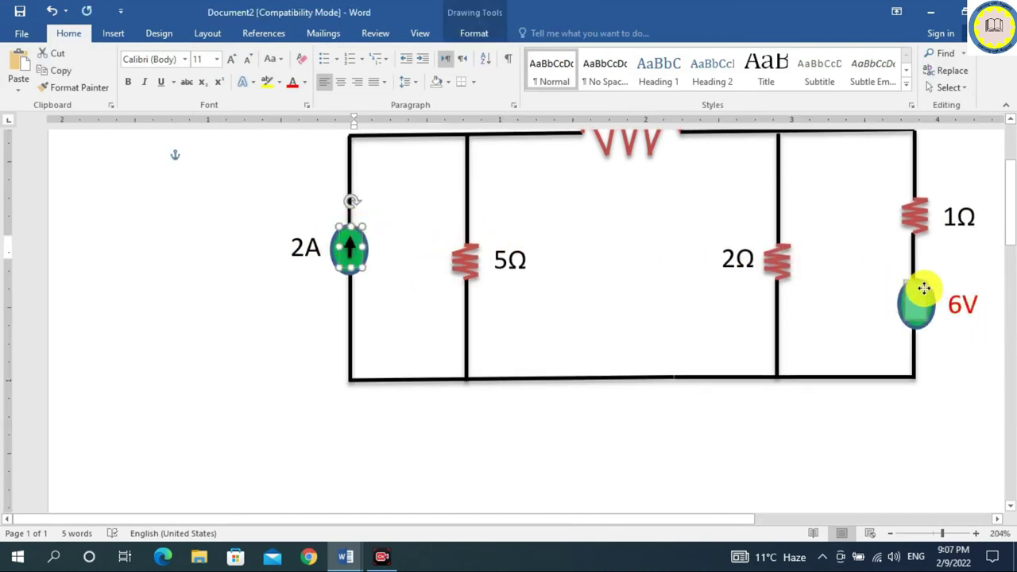
{"action": "left_click", "coordinate": [932, 321]}
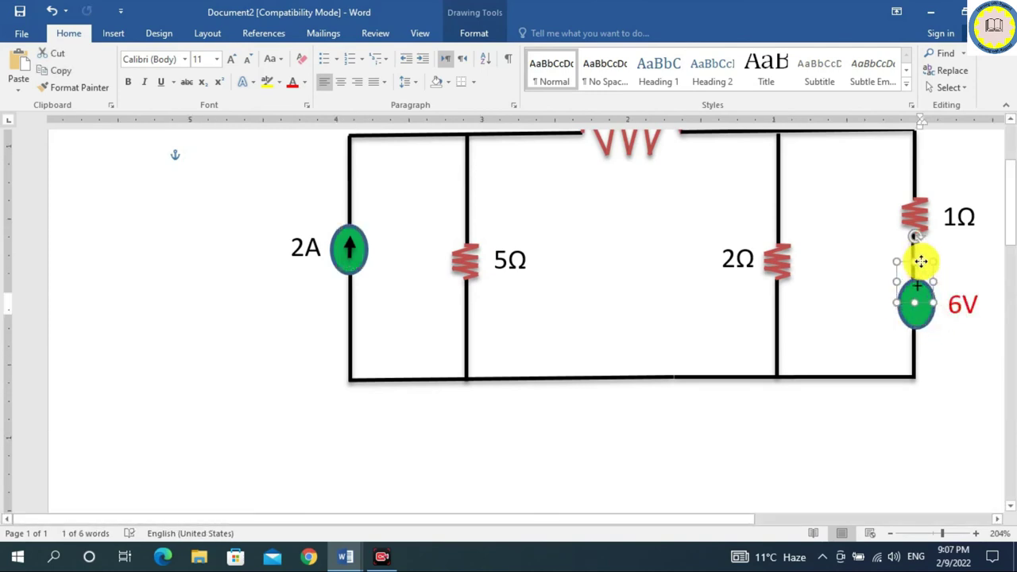
{"action": "left_click_drag", "start_coordinate": [917, 269], "coordinate": [922, 271]}
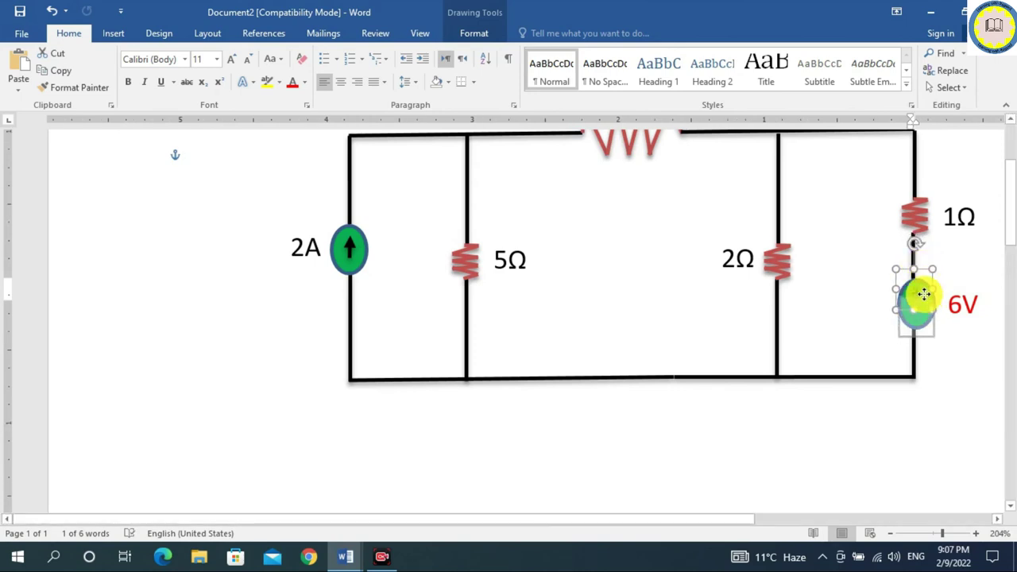
{"action": "left_click", "coordinate": [934, 320]}
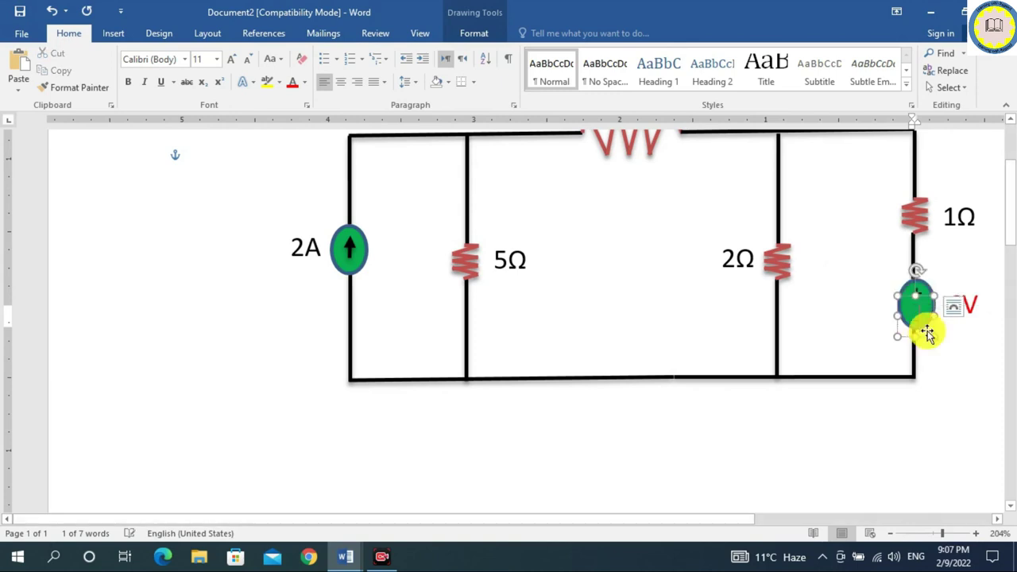
{"action": "left_click_drag", "start_coordinate": [928, 334], "coordinate": [924, 299]}
{"action": "left_click", "coordinate": [922, 292]}
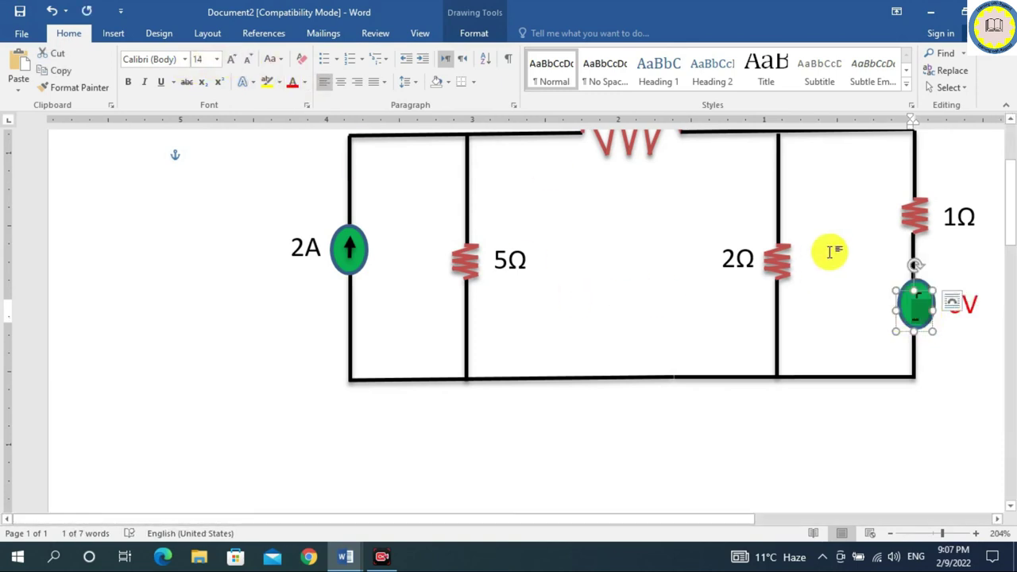
{"action": "left_click", "coordinate": [910, 290]}
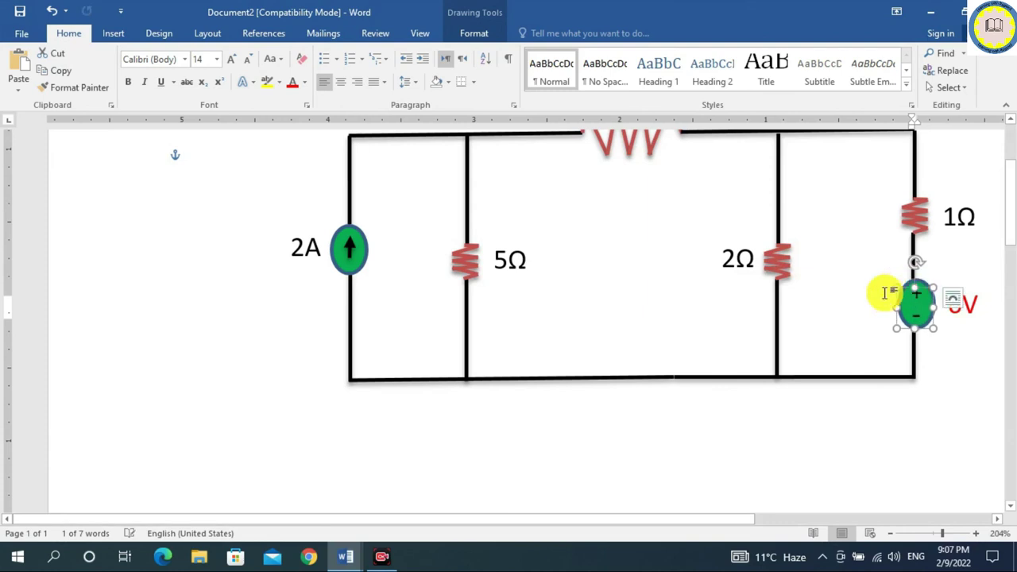
{"action": "left_click", "coordinate": [888, 352]}
{"action": "left_click_drag", "start_coordinate": [943, 533], "coordinate": [934, 533]}
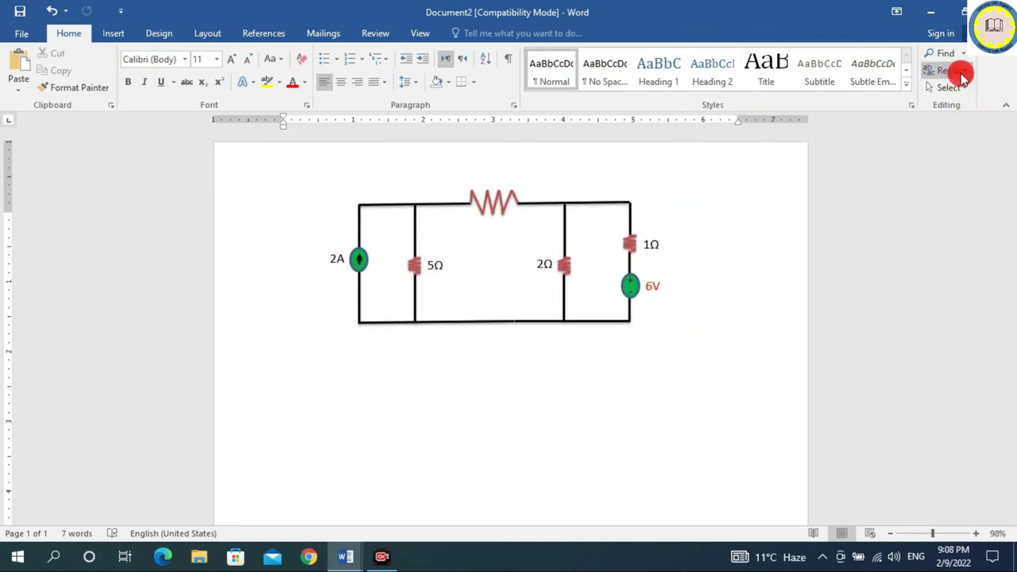
Step: Use Select Objects to drag a selection around every circuit shape and label
{"action": "left_click", "coordinate": [951, 70]}
{"action": "left_click", "coordinate": [948, 88]}
{"action": "left_click", "coordinate": [823, 153]}
{"action": "left_click", "coordinate": [948, 87]}
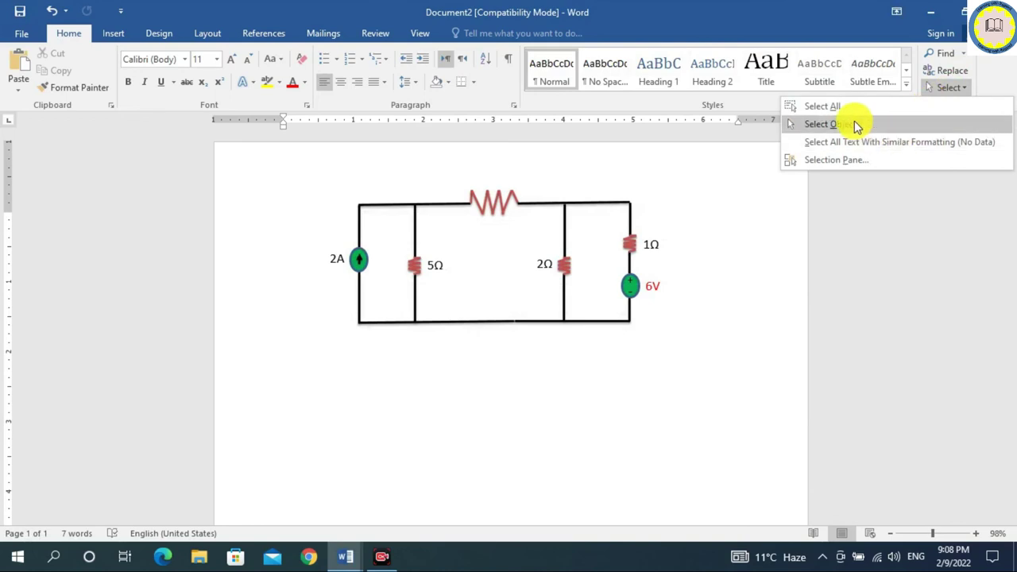
{"action": "left_click", "coordinate": [827, 125]}
{"action": "left_click_drag", "start_coordinate": [707, 165], "coordinate": [282, 340]}
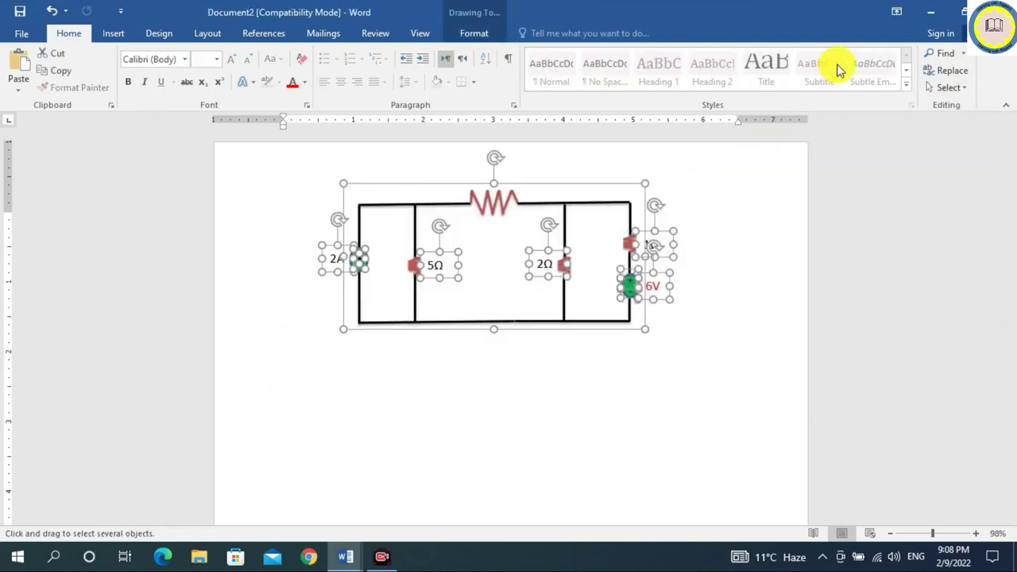
Step: Group the selected shapes into one drawing, then reselect it and drag a corner to resize
{"action": "left_click", "coordinate": [475, 33]}
{"action": "left_click", "coordinate": [850, 69]}
{"action": "left_click", "coordinate": [870, 91]}
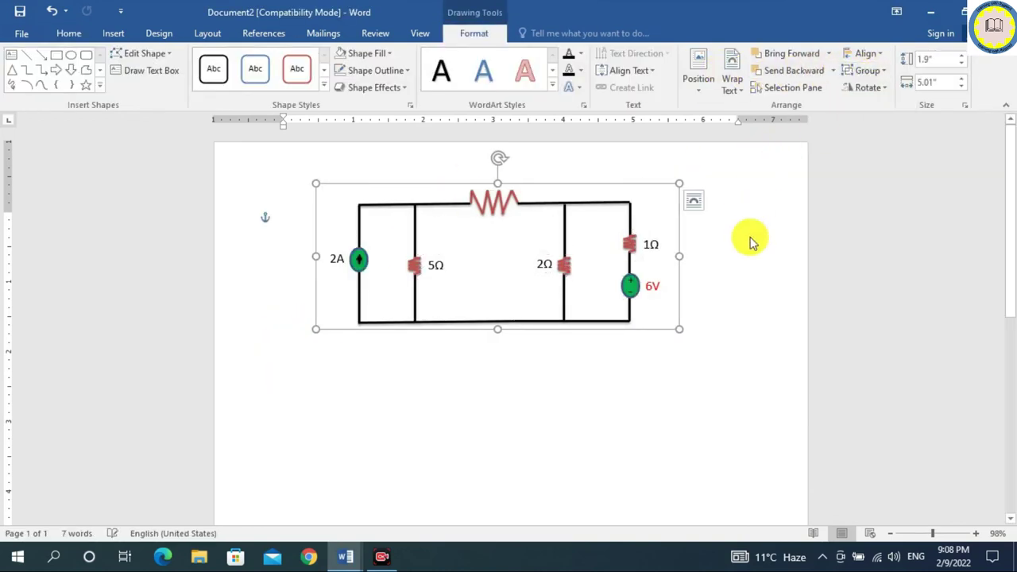
{"action": "left_click", "coordinate": [707, 315]}
{"action": "left_click", "coordinate": [513, 201]}
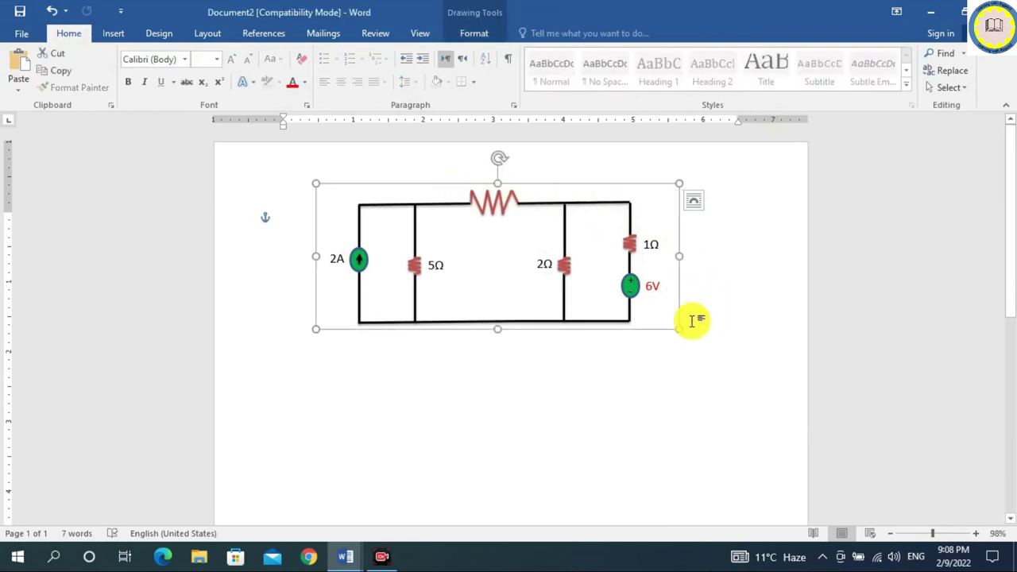
{"action": "mouse_move", "coordinate": [655, 319]}
{"action": "left_mouse_down"}
{"action": "mouse_move", "coordinate": [728, 438]}
{"action": "mouse_move", "coordinate": [710, 474]}
{"action": "mouse_move", "coordinate": [607, 303]}
{"action": "left_mouse_up"}
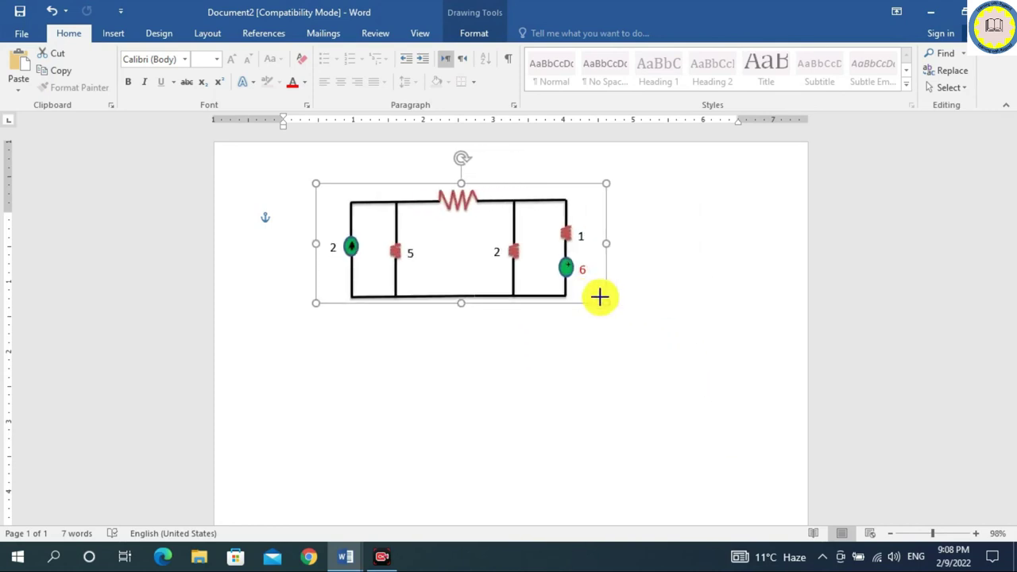